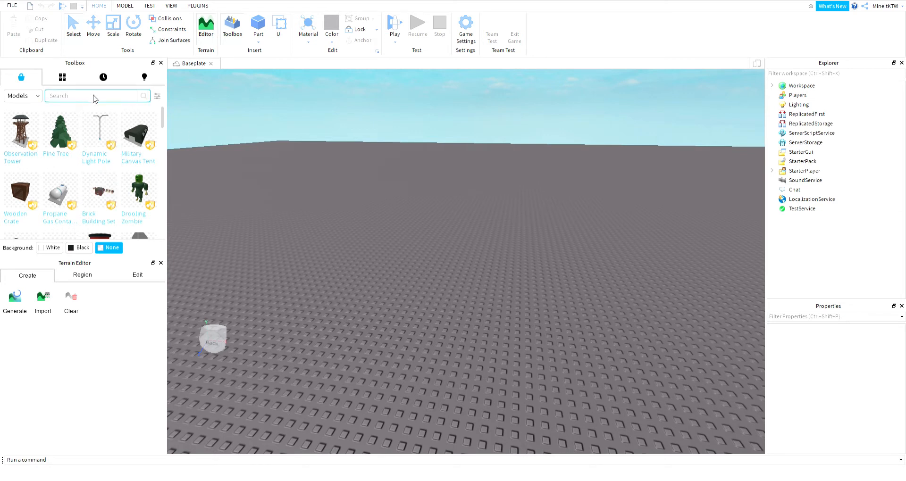
Step: Spawn an R6 character with the Load Character plugin, using the signed-in account's username
{"action": "left_click", "coordinate": [203, 6]}
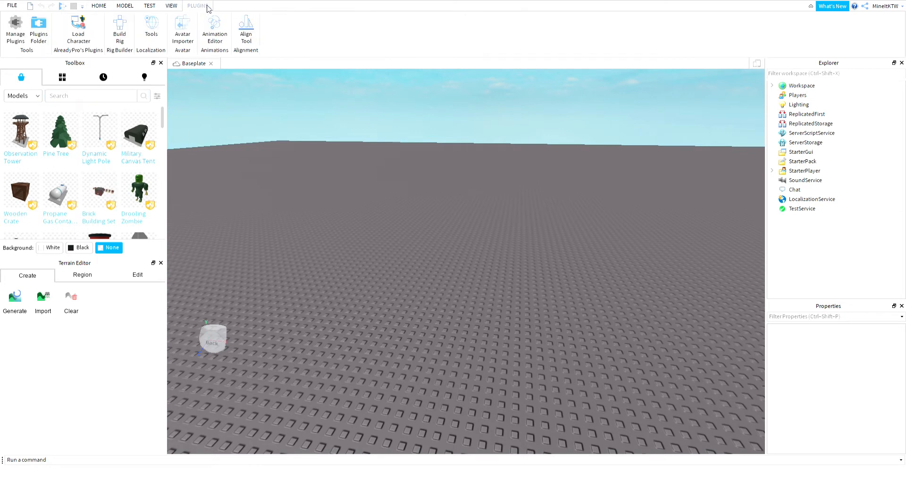
{"action": "left_click", "coordinate": [83, 28]}
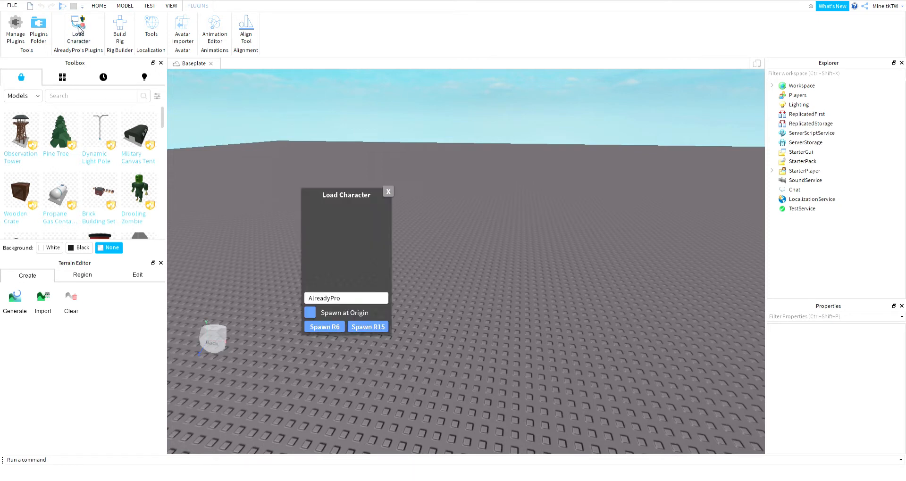
{"action": "key", "text": "ctrl+a"}
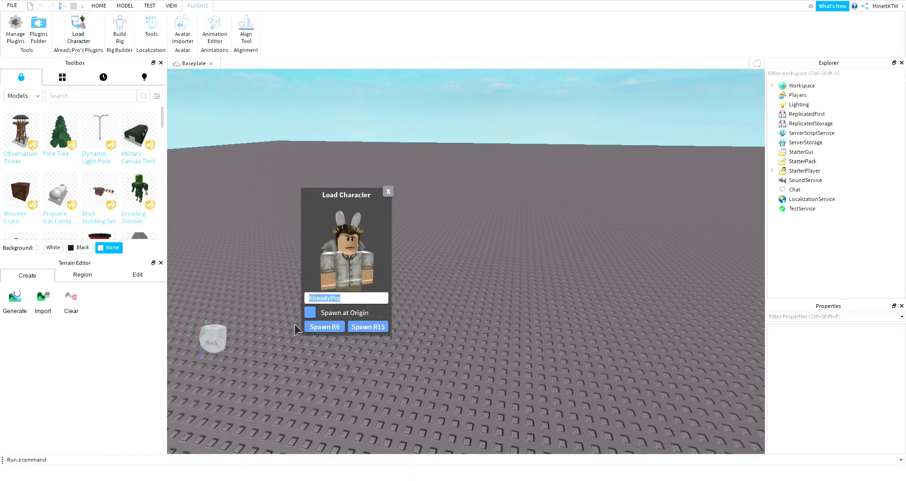
{"action": "key", "text": "BackSpace"}
{"action": "type", "text": "mineitktw"}
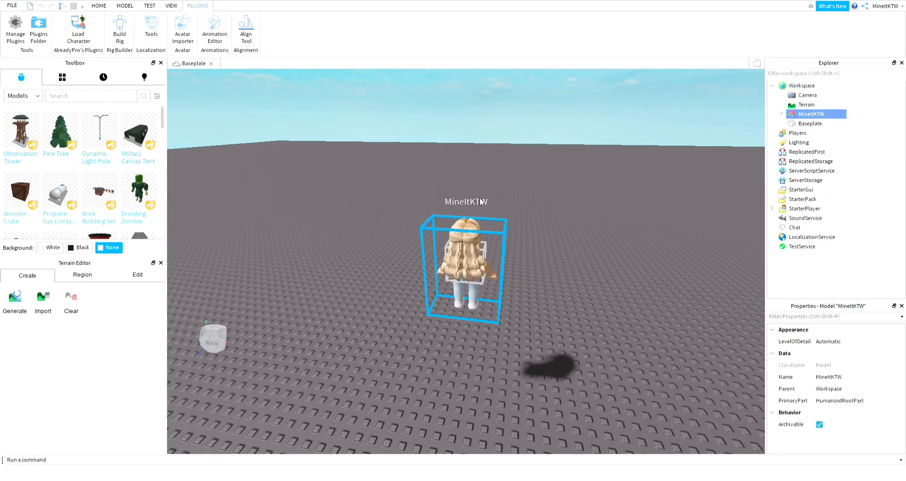
Step: Inspect the spawned character from the front and clear its selection
{"action": "key", "text": "w"}
{"action": "right_click_drag", "start_coordinate": [494, 198], "coordinate": [493, 198]}
{"action": "left_click", "coordinate": [377, 239]}
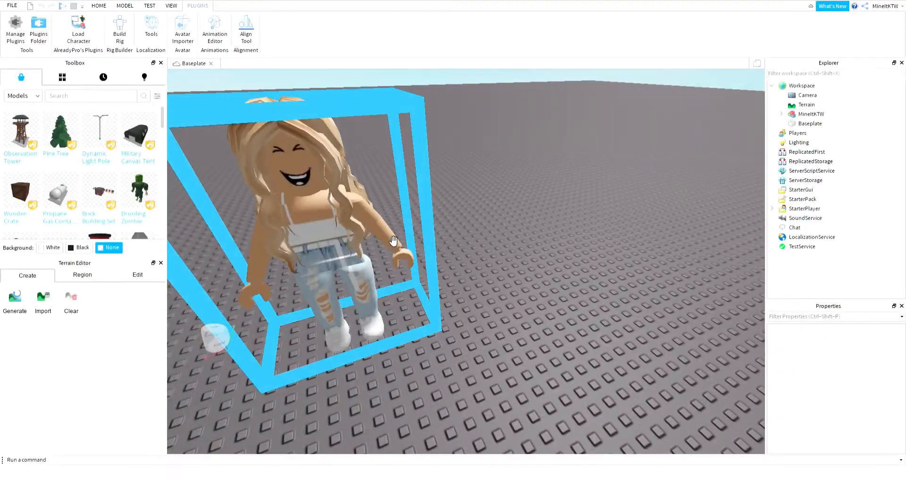
{"action": "left_click_drag", "start_coordinate": [394, 242], "coordinate": [445, 272]}
{"action": "key", "text": "f"}
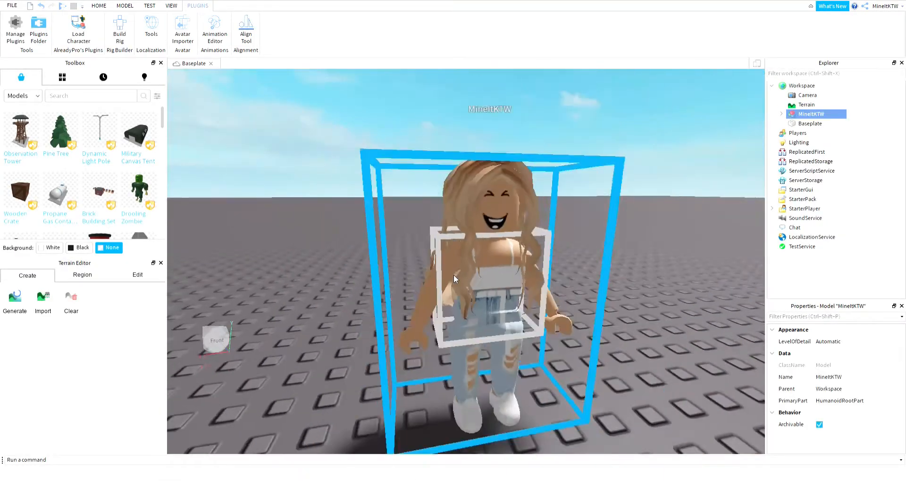
{"action": "scroll", "coordinate": [456, 282], "scroll_direction": "down", "scroll_amount": 5}
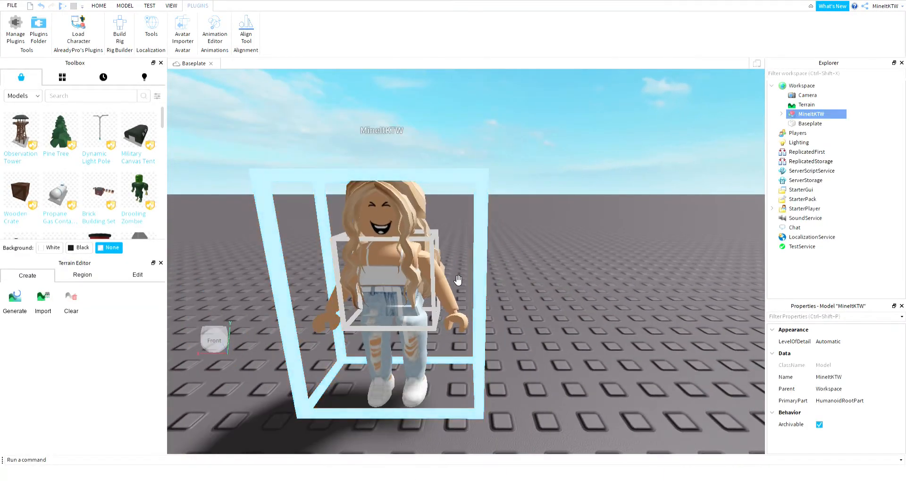
{"action": "left_click", "coordinate": [432, 176]}
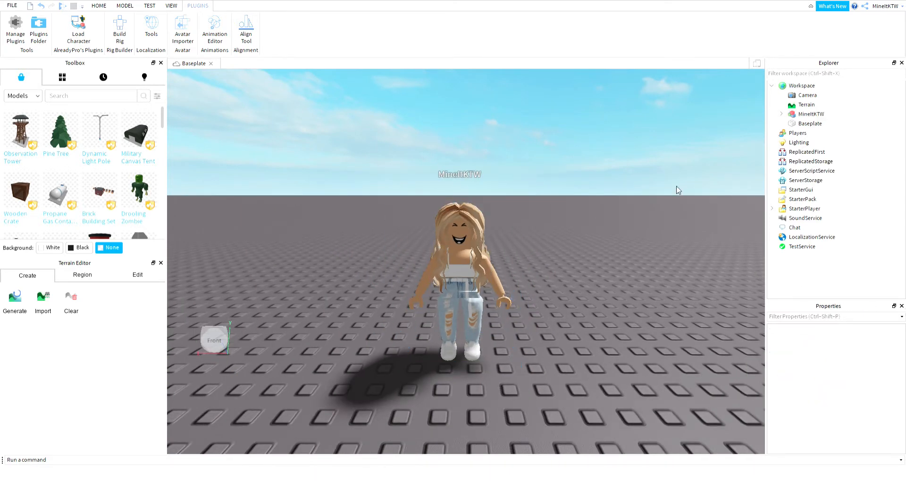
Step: Search the Toolbox models for "aesthetic pink cafe"
{"action": "left_click", "coordinate": [66, 80]}
{"action": "left_click", "coordinate": [32, 84]}
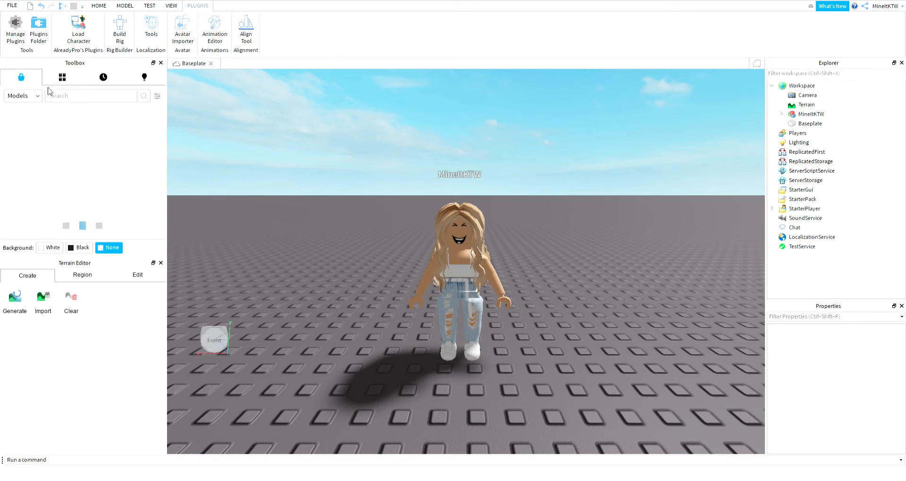
{"action": "left_click", "coordinate": [67, 97]}
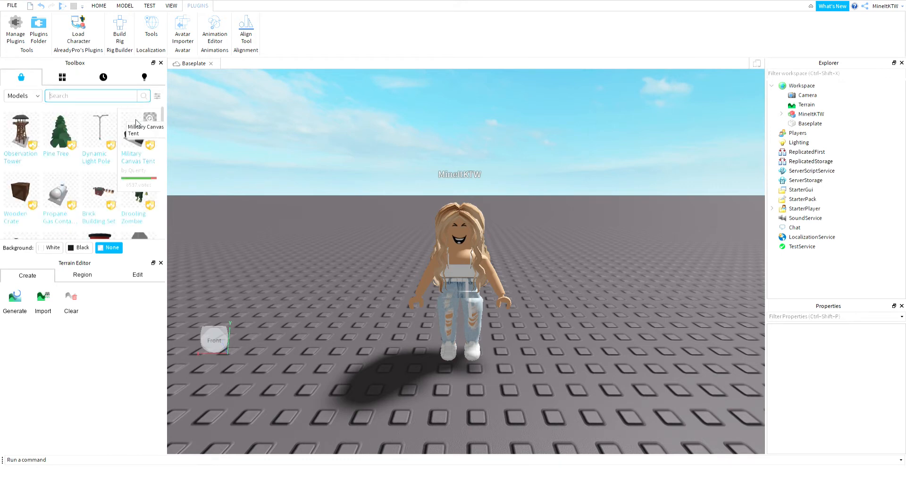
{"action": "type", "text": "aesthr"}
{"action": "key", "text": "BackSpace"}
{"action": "type", "text": "e"}
{"action": "key", "text": "BackSpace"}
{"action": "type", "text": "ert"}
{"action": "key", "text": "BackSpace"}
{"action": "type", "text": "tic pink cad"}
{"action": "key", "text": "BackSpace"}
{"action": "type", "text": "fe"}
{"action": "key", "text": "Return"}
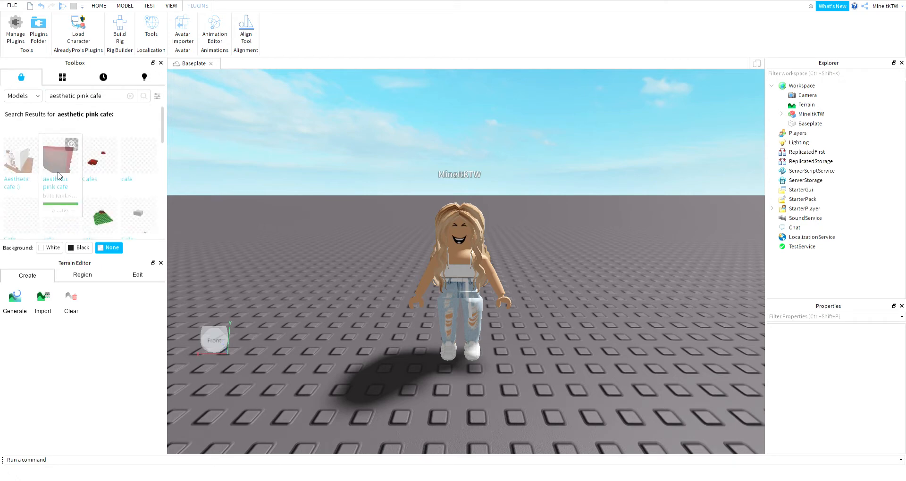
Step: Insert the "aesthetic pink cafe" model from the search results into the baseplate scene
{"action": "scroll", "coordinate": [91, 183], "scroll_direction": "down", "scroll_amount": 3}
{"action": "scroll", "coordinate": [92, 183], "scroll_direction": "up", "scroll_amount": 3}
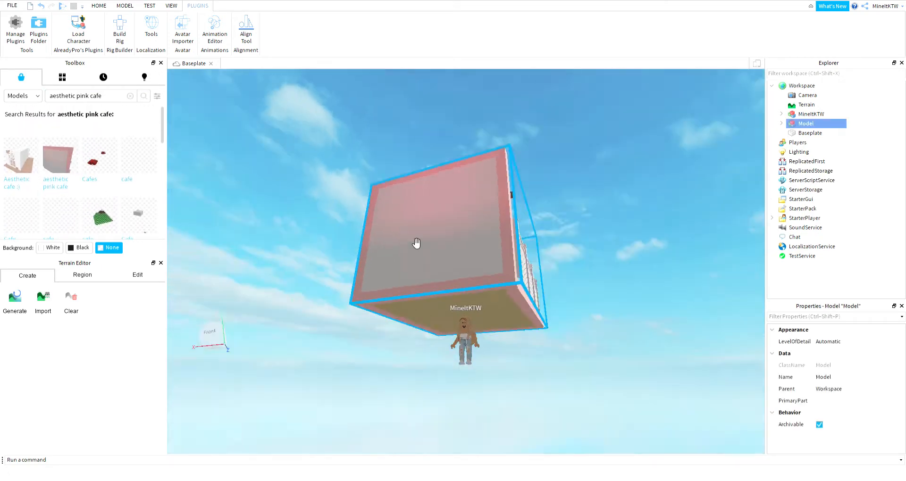
{"action": "right_click_drag", "start_coordinate": [415, 244], "coordinate": [424, 238]}
{"action": "scroll", "coordinate": [425, 238], "scroll_direction": "up", "scroll_amount": 5}
{"action": "left_click_drag", "start_coordinate": [423, 231], "coordinate": [399, 195]}
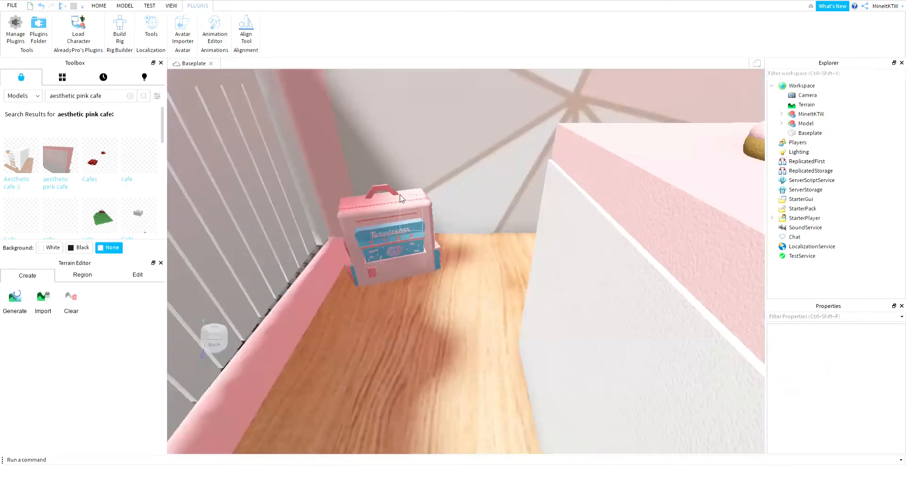
{"action": "scroll", "coordinate": [400, 195], "scroll_direction": "down", "scroll_amount": 10}
{"action": "left_click_drag", "start_coordinate": [550, 196], "coordinate": [490, 260]}
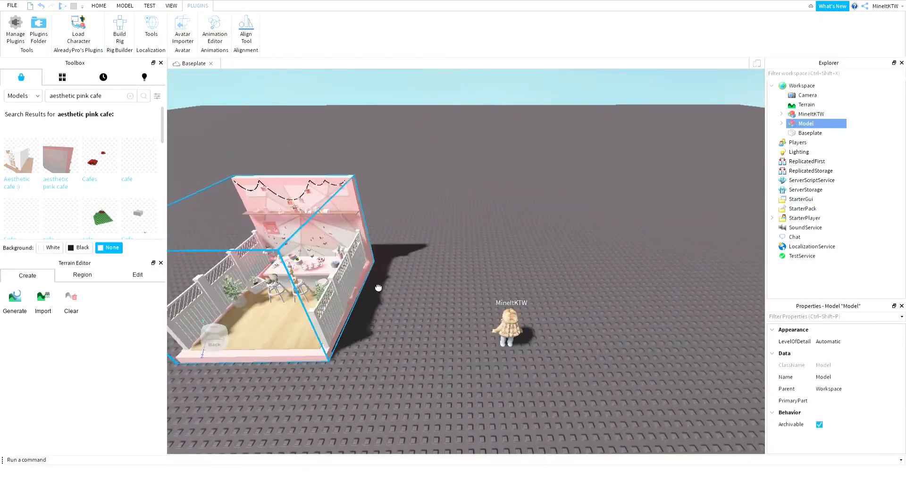
Step: Select the spawned character model beside the cafe, seen from its front
{"action": "scroll", "coordinate": [596, 269], "scroll_direction": "up", "scroll_amount": 3}
{"action": "left_click", "coordinate": [595, 271]}
{"action": "right_click_drag", "start_coordinate": [594, 271], "coordinate": [592, 273]}
{"action": "scroll", "coordinate": [596, 270], "scroll_direction": "up", "scroll_amount": 5}
{"action": "scroll", "coordinate": [592, 272], "scroll_direction": "down", "scroll_amount": 2}
{"action": "scroll", "coordinate": [592, 272], "scroll_direction": "up", "scroll_amount": 2}
{"action": "left_click_drag", "start_coordinate": [305, 203], "coordinate": [569, 428]}
{"action": "scroll", "coordinate": [561, 418], "scroll_direction": "down", "scroll_amount": 2}
{"action": "scroll", "coordinate": [581, 389], "scroll_direction": "up", "scroll_amount": 1}
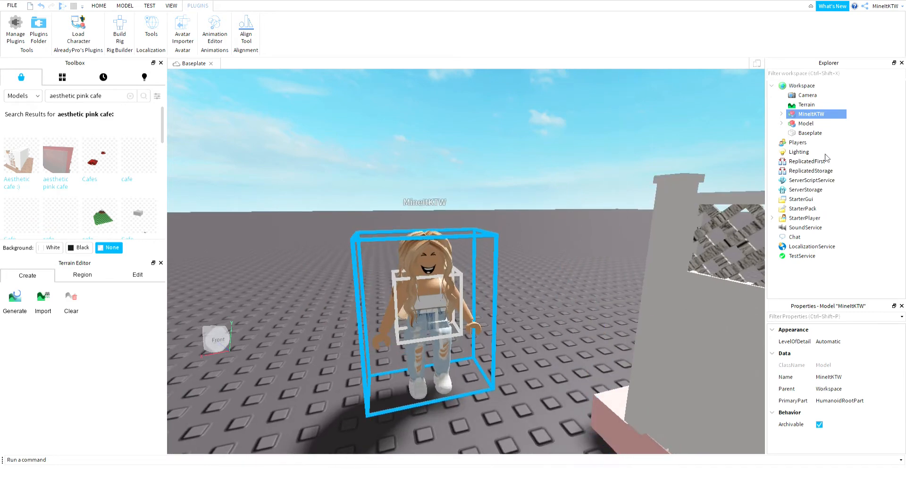
Step: Delete the character's Torso, Right Leg, Right Arm, Left Leg and Left Arm, leaving only the head and hair
{"action": "left_click", "coordinate": [782, 115]}
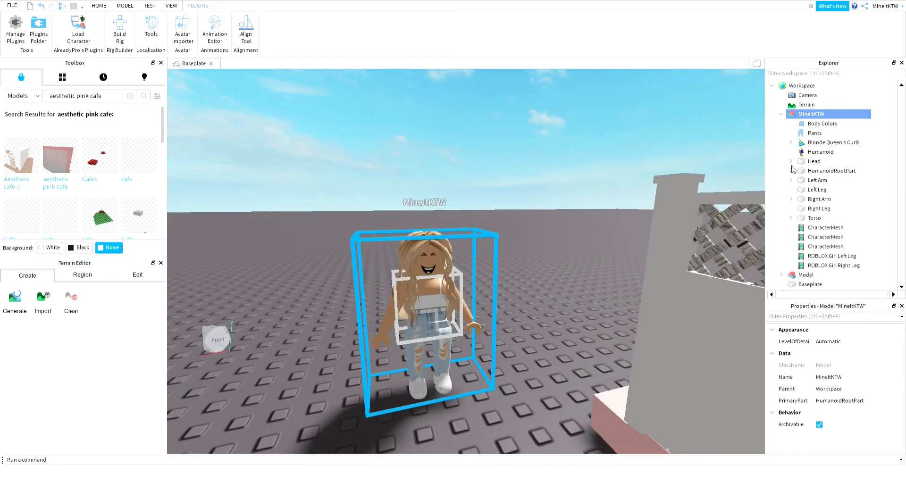
{"action": "left_click", "coordinate": [808, 219]}
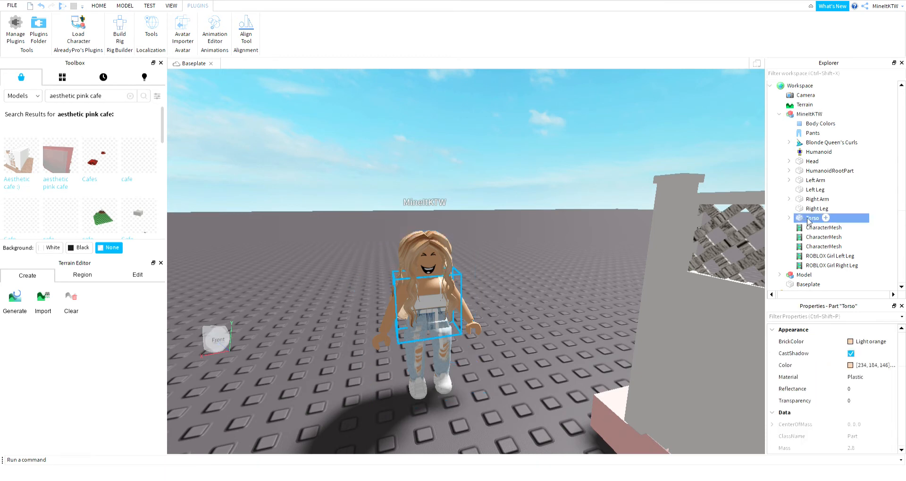
{"action": "key", "text": "Delete"}
{"action": "left_click", "coordinate": [808, 209]}
{"action": "key", "text": "Delete"}
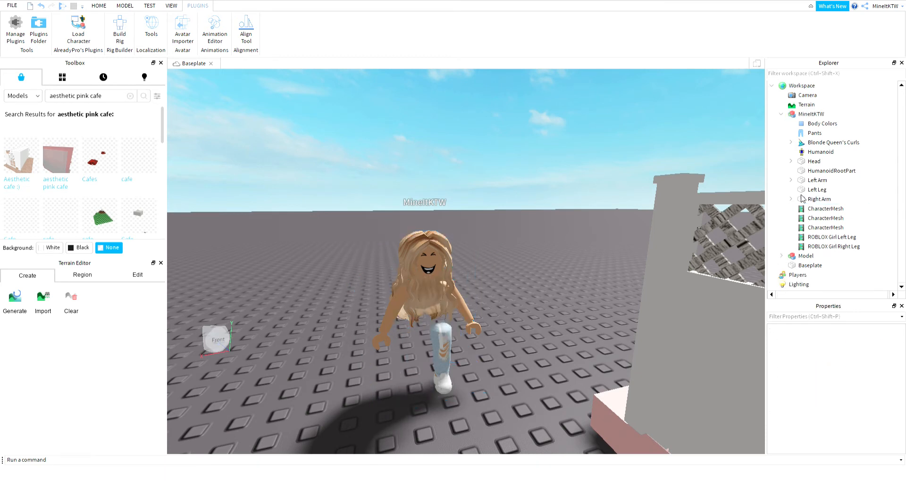
{"action": "left_click", "coordinate": [802, 199]}
{"action": "key", "text": "Delete"}
{"action": "left_click", "coordinate": [808, 190]}
{"action": "key", "text": "Delete"}
{"action": "left_click", "coordinate": [808, 181]}
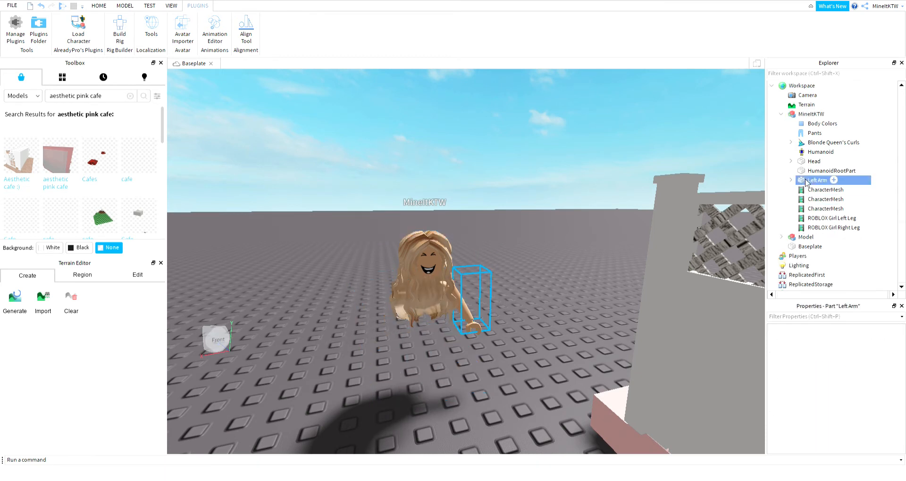
{"action": "key", "text": "Delete"}
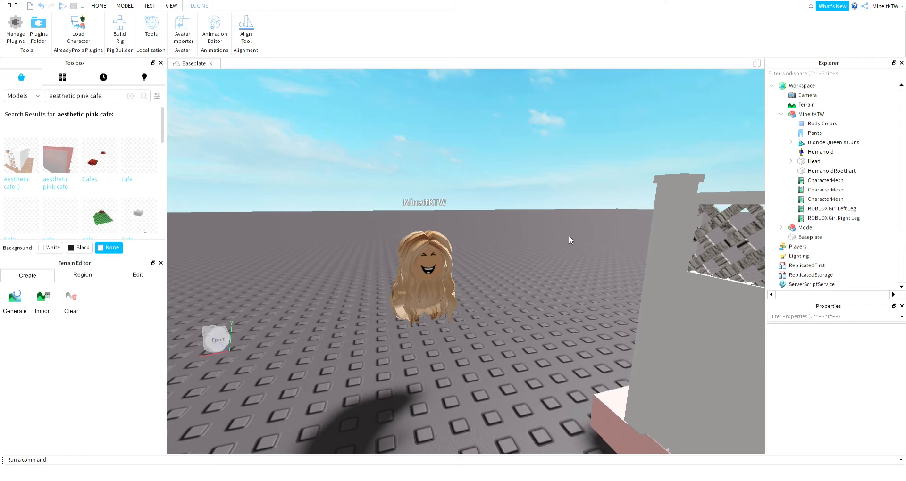
Step: Select the character model that holds the remaining head and hair
{"action": "left_click_drag", "start_coordinate": [314, 211], "coordinate": [505, 352]}
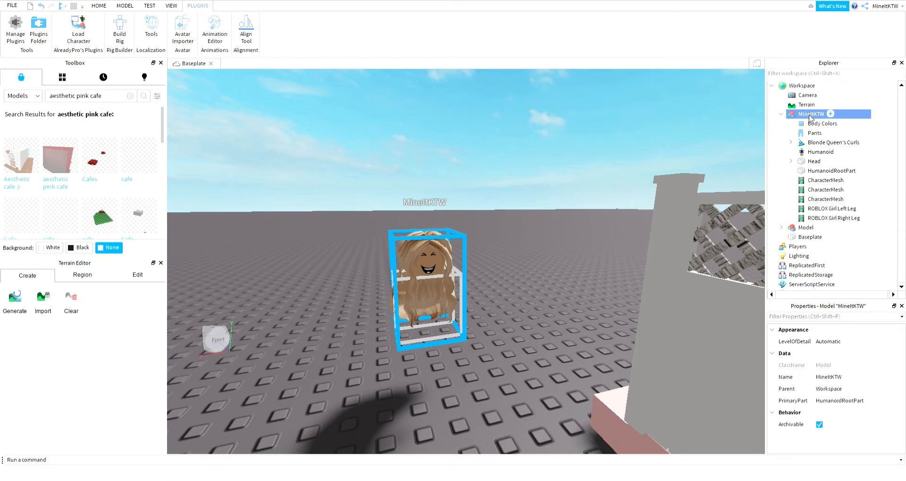
{"action": "left_click", "coordinate": [830, 114], "text": "ctrl"}
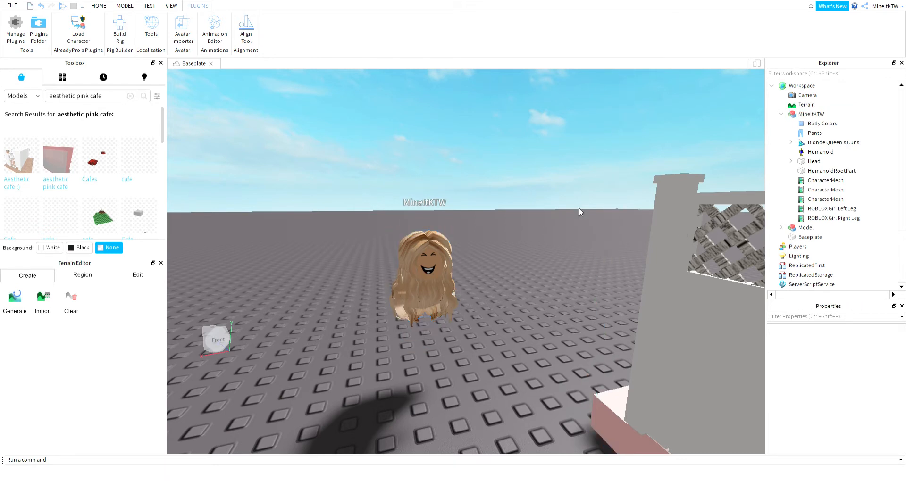
{"action": "left_click", "coordinate": [823, 115]}
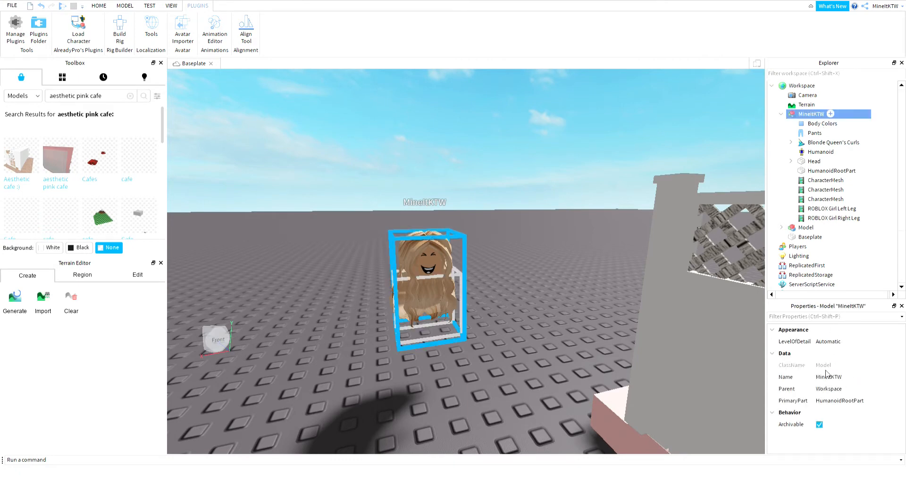
Step: Deselect the character and select the pink cafe model in the workspace
{"action": "left_click", "coordinate": [443, 153]}
{"action": "right_click_drag", "start_coordinate": [538, 216], "coordinate": [539, 218]}
{"action": "key", "text": "w"}
{"action": "scroll", "coordinate": [538, 217], "scroll_direction": "down", "scroll_amount": 5}
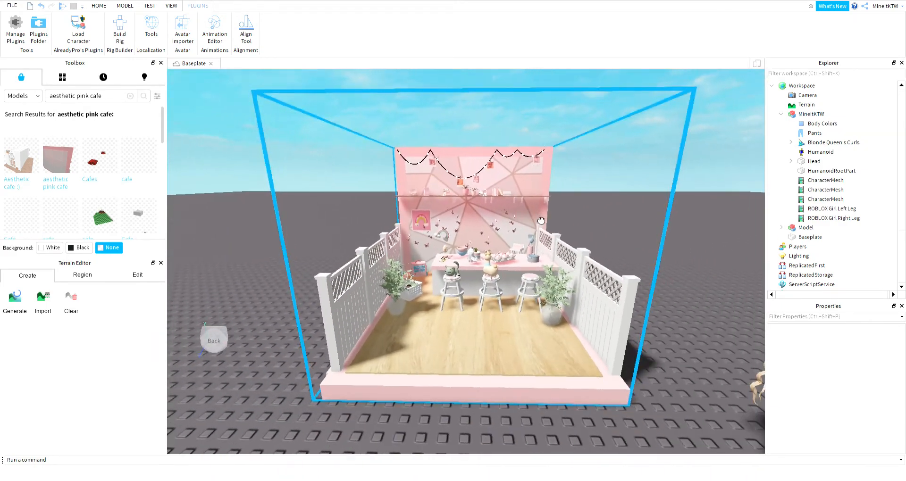
{"action": "left_click", "coordinate": [805, 228]}
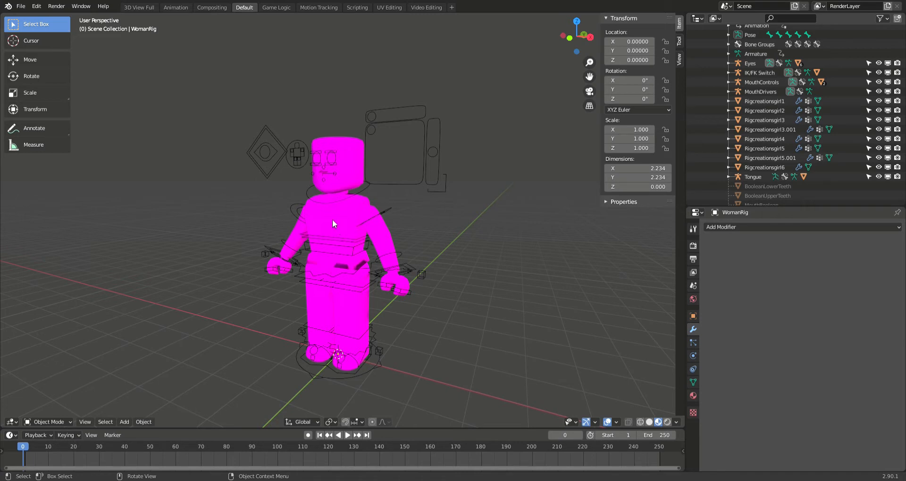
Step: Switch to Blender and delete the WomanRig's head together with its eye, mouth, tongue and IK/FK Switch objects
{"action": "left_click_drag", "start_coordinate": [265, 120], "coordinate": [513, 179]}
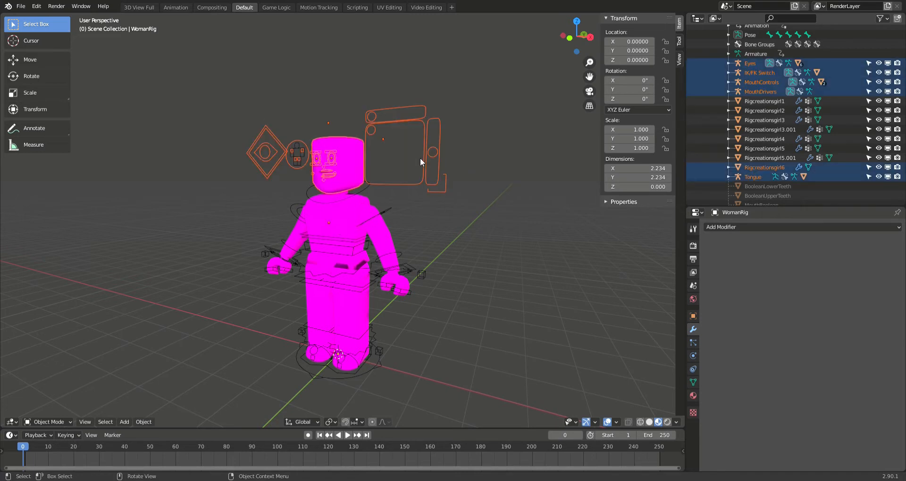
{"action": "key", "text": "Delete"}
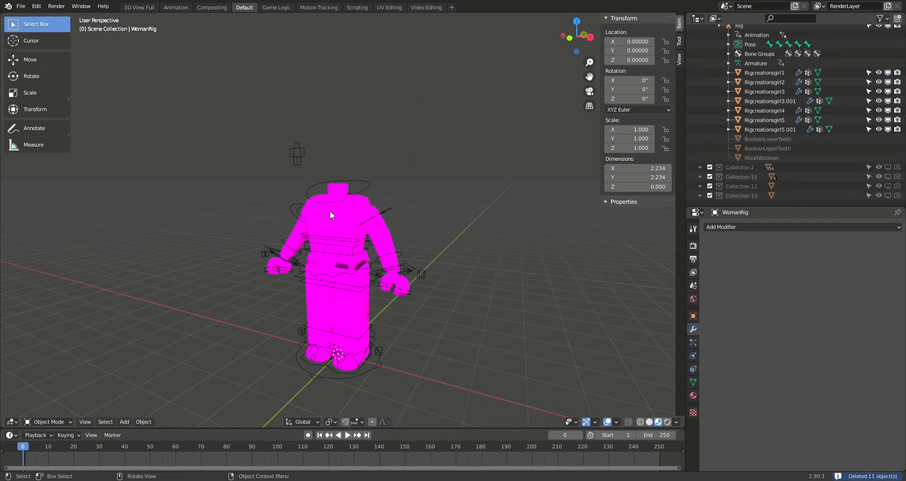
Step: Replace the material on the rig's torso, Rigcreationsgirl1, with a new Principled BSDF material
{"action": "left_click", "coordinate": [353, 220]}
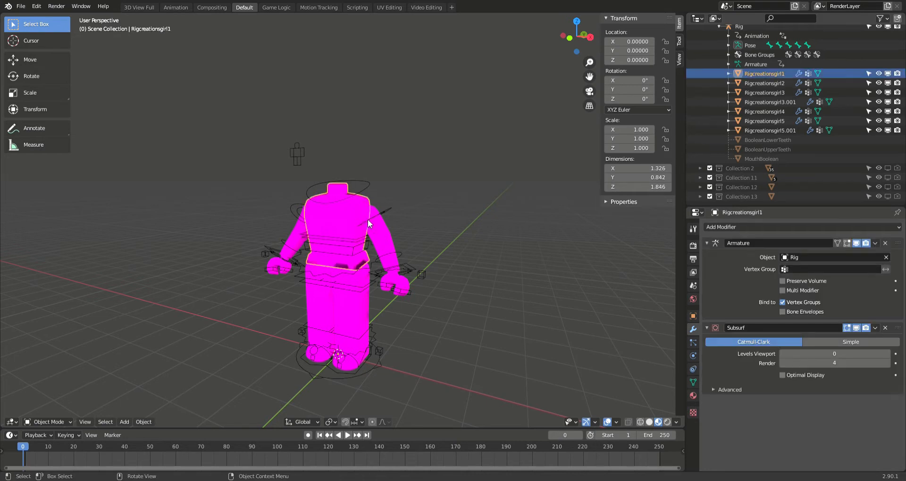
{"action": "left_click", "coordinate": [691, 397]}
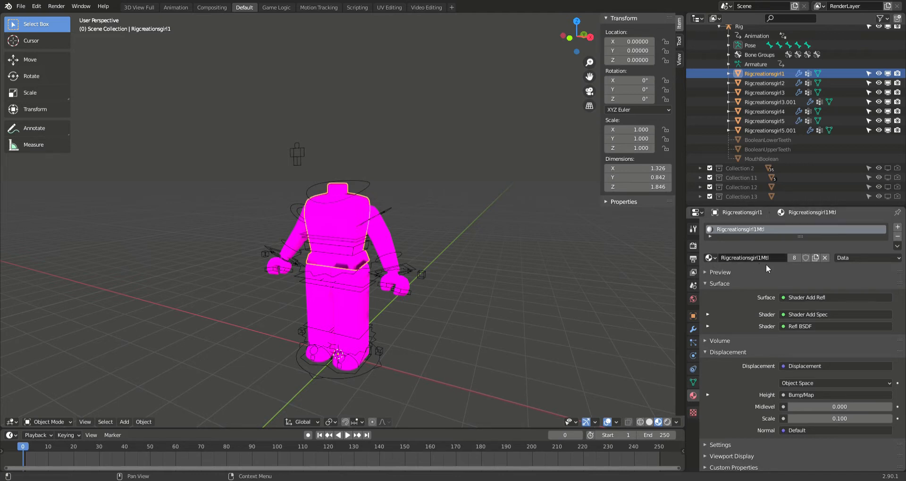
{"action": "left_click", "coordinate": [825, 258]}
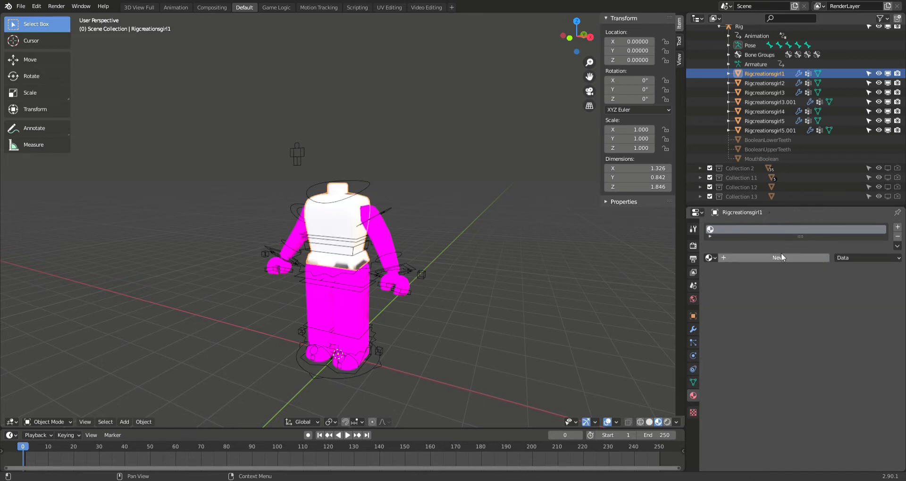
{"action": "left_click", "coordinate": [766, 258]}
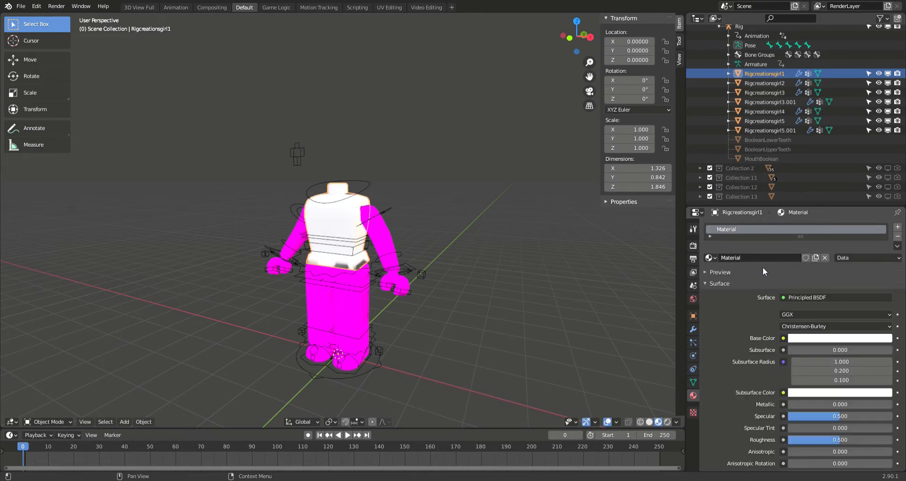
Step: Set the torso material's Base Color to an Image Texture using Mineitktw1Tex.png
{"action": "left_click", "coordinate": [783, 338]}
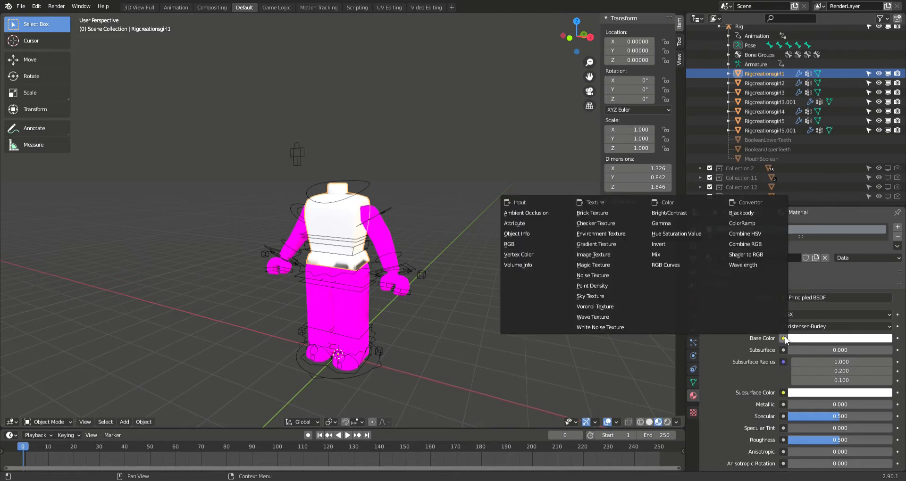
{"action": "left_click", "coordinate": [620, 256]}
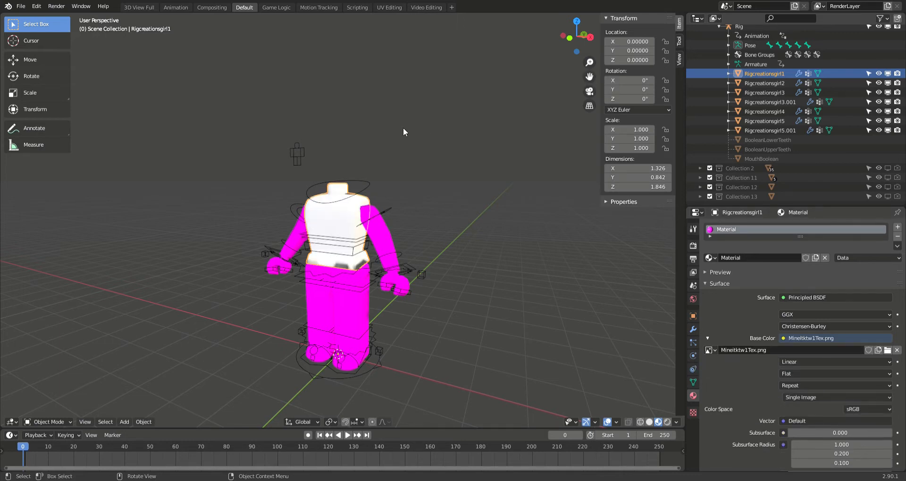
{"action": "middle_click_drag", "start_coordinate": [423, 229], "coordinate": [488, 234]}
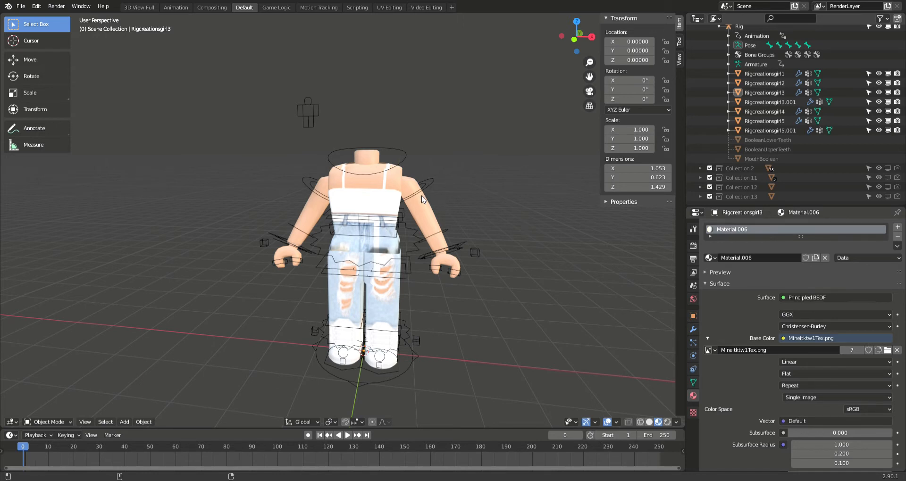
Step: Import the Happy Emmy head into the scene as a Wavefront OBJ model
{"action": "left_click", "coordinate": [21, 6]}
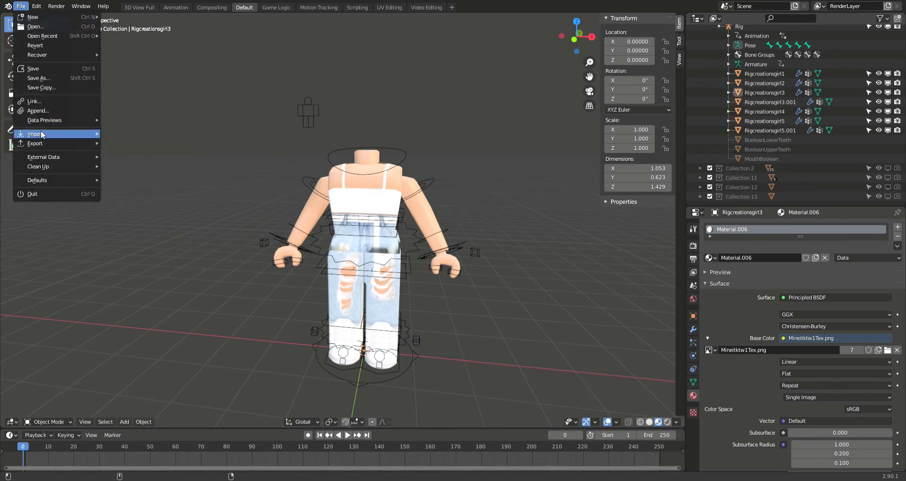
{"action": "mouse_move", "coordinate": [57, 136]}
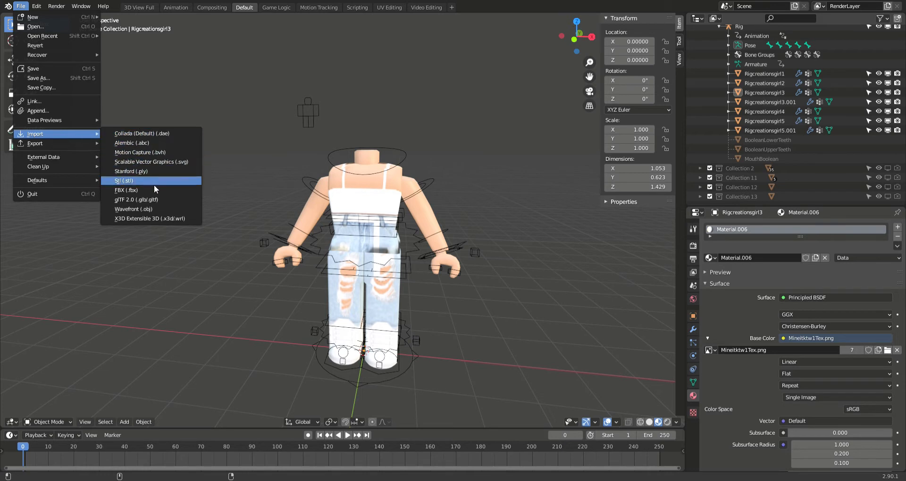
{"action": "left_click", "coordinate": [145, 209]}
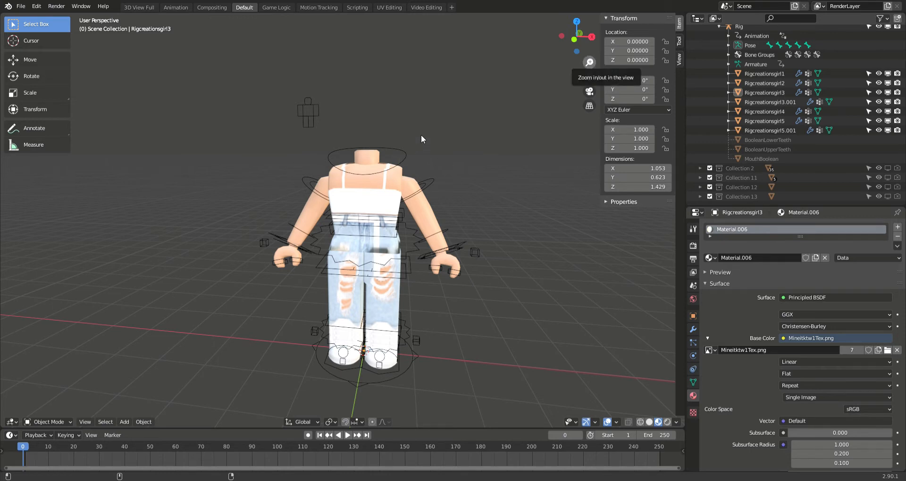
{"action": "scroll", "coordinate": [421, 134], "scroll_direction": "down", "scroll_amount": 3}
{"action": "middle_click_drag", "start_coordinate": [405, 145], "coordinate": [214, 159]}
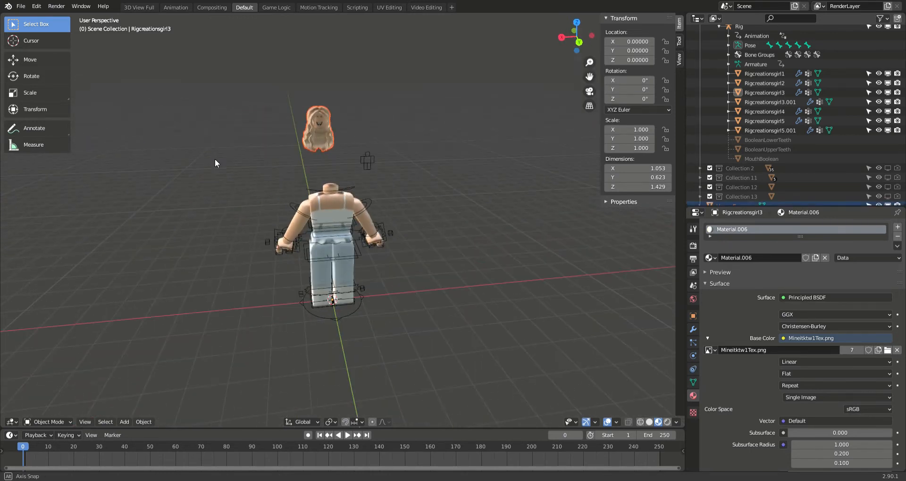
Step: Select the imported Happy Emmy head and set its origin to its geometry
{"action": "left_click", "coordinate": [34, 60]}
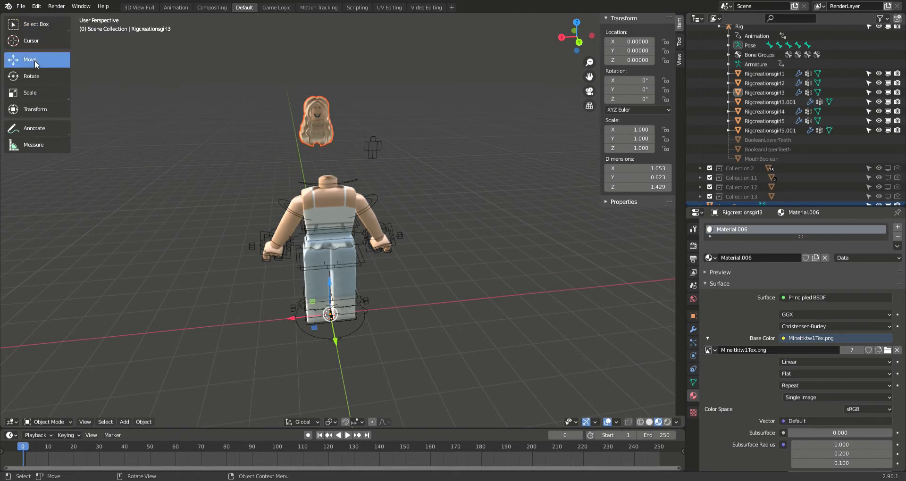
{"action": "left_click", "coordinate": [319, 114]}
{"action": "middle_click_drag", "start_coordinate": [333, 165], "coordinate": [166, 132]}
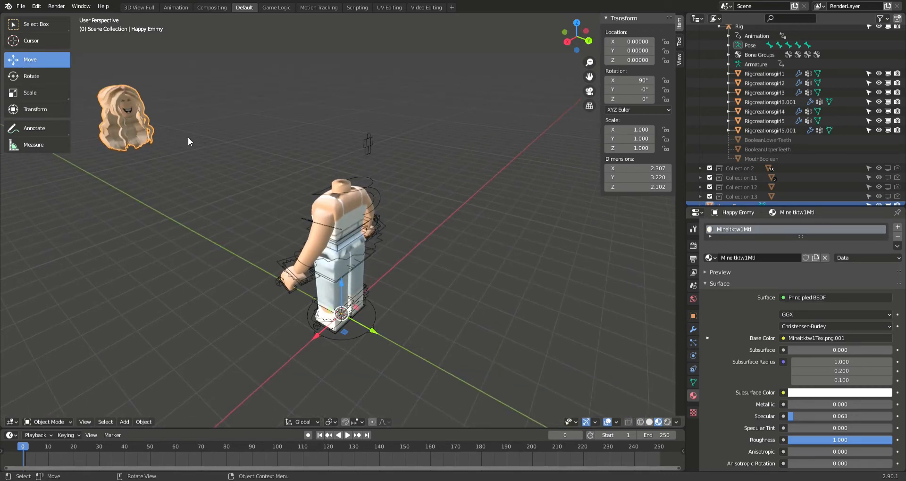
{"action": "right_click", "coordinate": [119, 122]}
{"action": "mouse_move", "coordinate": [90, 146]}
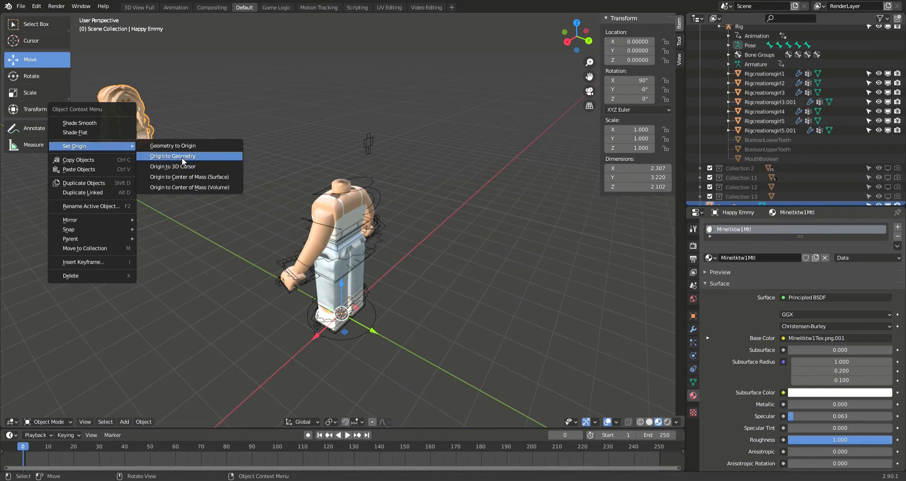
{"action": "left_click", "coordinate": [162, 155]}
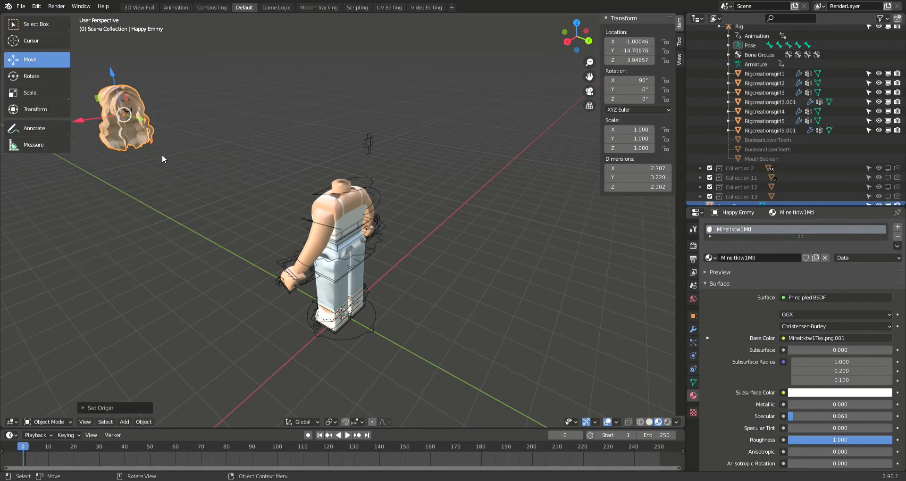
Step: Move the head along Y to about 2.43 near the body and rotate it about Z to 186° so the face points forward
{"action": "key", "text": "g"}
{"action": "key", "text": "y"}
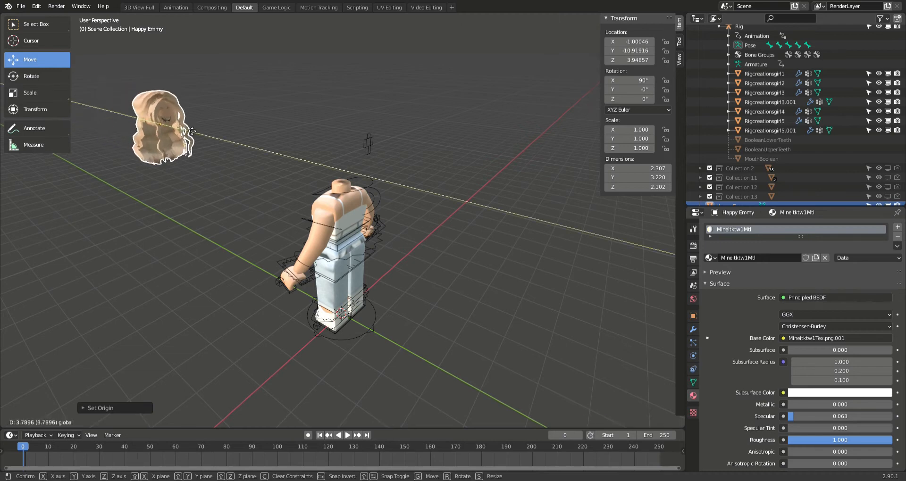
{"action": "left_click", "coordinate": [484, 186]}
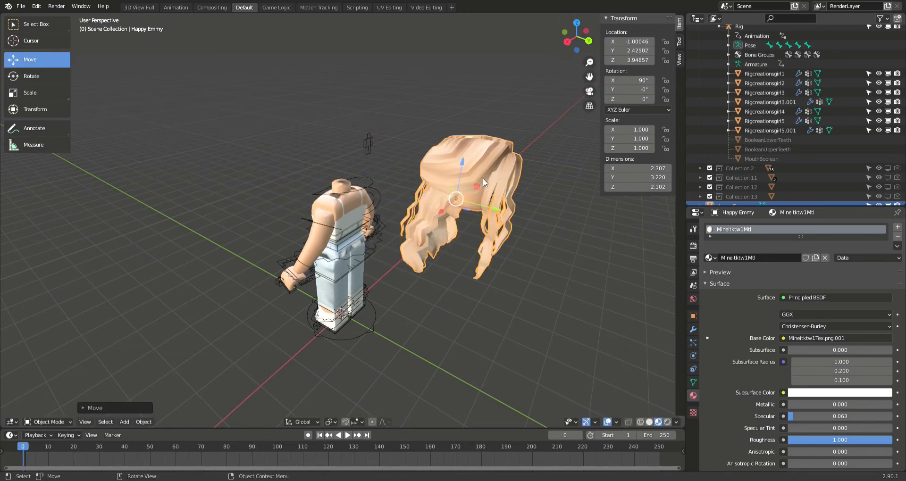
{"action": "middle_click_drag", "start_coordinate": [312, 116], "coordinate": [465, 114]}
{"action": "left_click", "coordinate": [38, 74]}
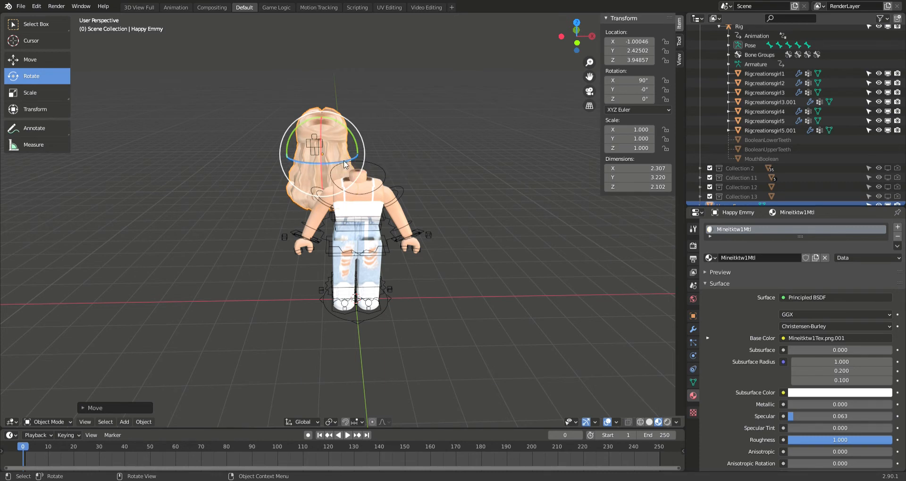
{"action": "left_click_drag", "start_coordinate": [345, 164], "coordinate": [299, 152]}
Step: Move the head over the body's neck, to about X 0.001 and Y 0.295
{"action": "left_click", "coordinate": [17, 61]}
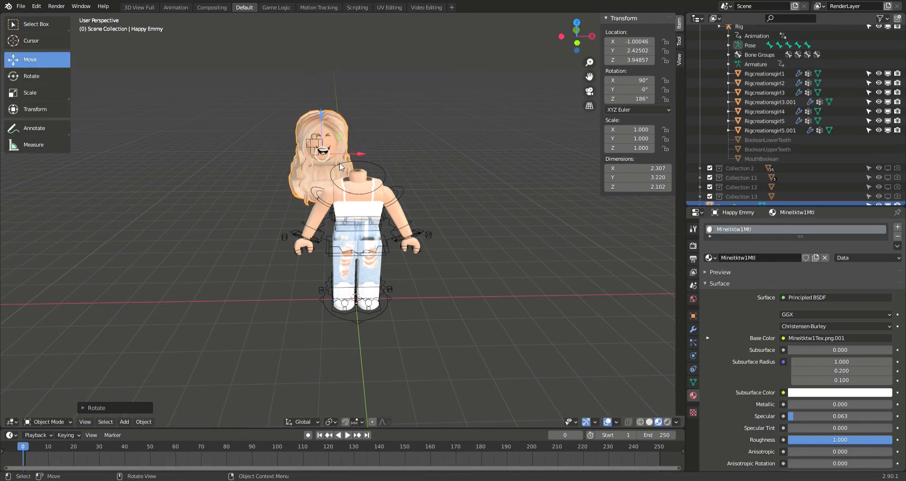
{"action": "left_click_drag", "start_coordinate": [358, 154], "coordinate": [437, 143]}
{"action": "middle_click_drag", "start_coordinate": [437, 143], "coordinate": [340, 137]}
{"action": "left_click_drag", "start_coordinate": [494, 190], "coordinate": [407, 173]}
{"action": "middle_click_drag", "start_coordinate": [420, 168], "coordinate": [513, 165]}
{"action": "scroll", "coordinate": [497, 158], "scroll_direction": "up", "scroll_amount": 2}
{"action": "scroll", "coordinate": [373, 116], "scroll_direction": "up", "scroll_amount": 2}
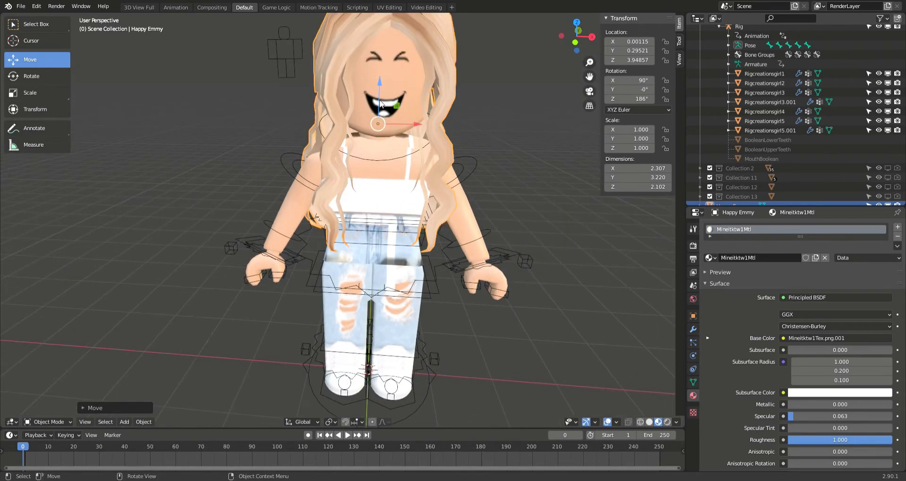
Step: Fine-tune the head's fit on the neck to about Z 3.960 and X -0.037, and deselect it
{"action": "key", "text": "g"}
{"action": "key", "text": "z"}
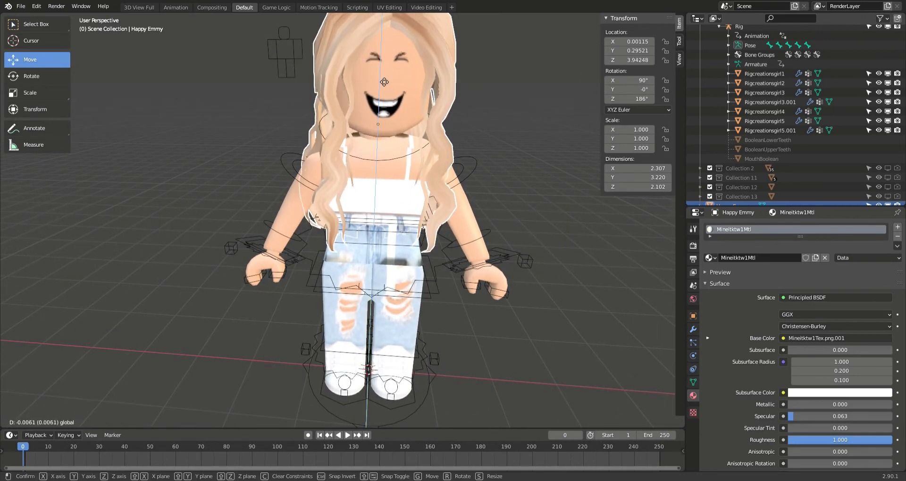
{"action": "left_click", "coordinate": [385, 80]}
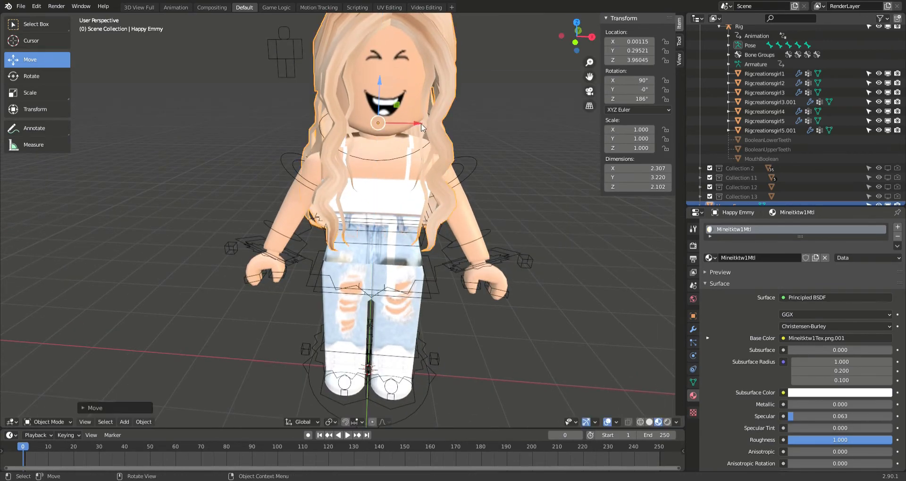
{"action": "key", "text": "g"}
{"action": "key", "text": "x"}
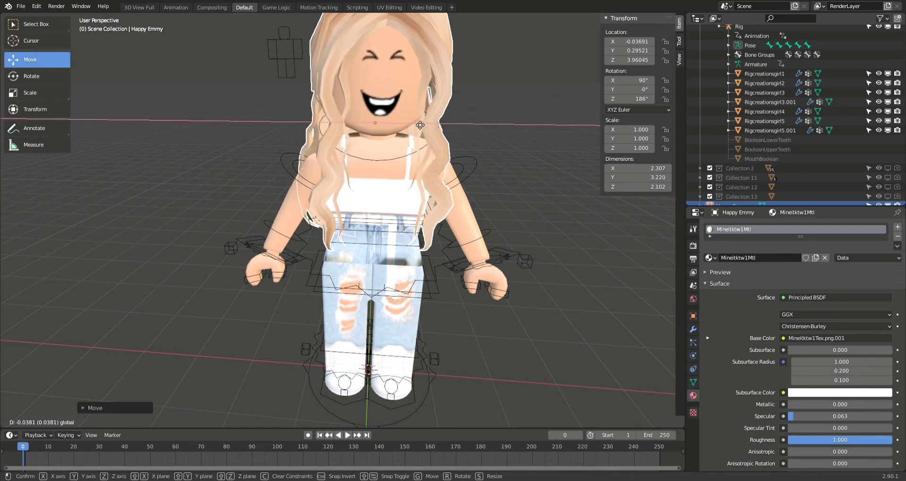
{"action": "left_click", "coordinate": [420, 126]}
{"action": "middle_click_drag", "start_coordinate": [472, 118], "coordinate": [502, 125]}
{"action": "scroll", "coordinate": [501, 122], "scroll_direction": "down", "scroll_amount": 1}
{"action": "left_click", "coordinate": [512, 130]}
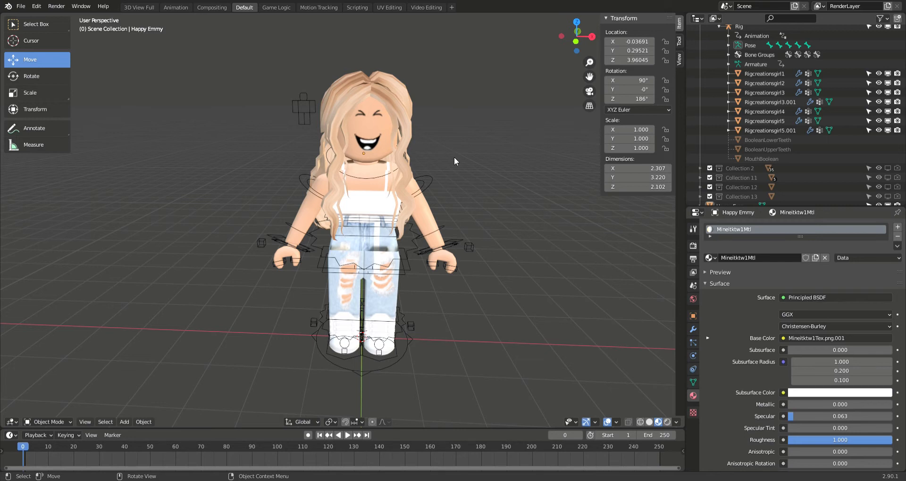
Step: Import the pink cafe room into the scene as a Wavefront OBJ model
{"action": "middle_click_drag", "start_coordinate": [454, 155], "coordinate": [457, 145]}
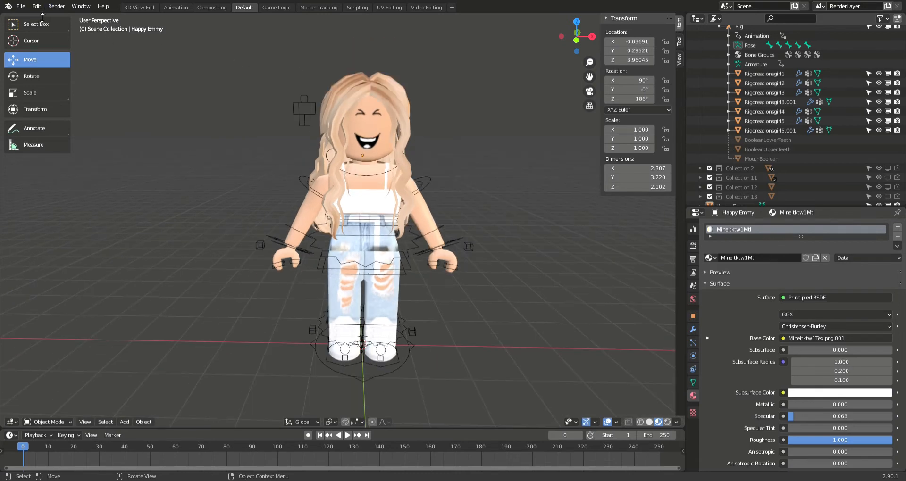
{"action": "left_click", "coordinate": [21, 6]}
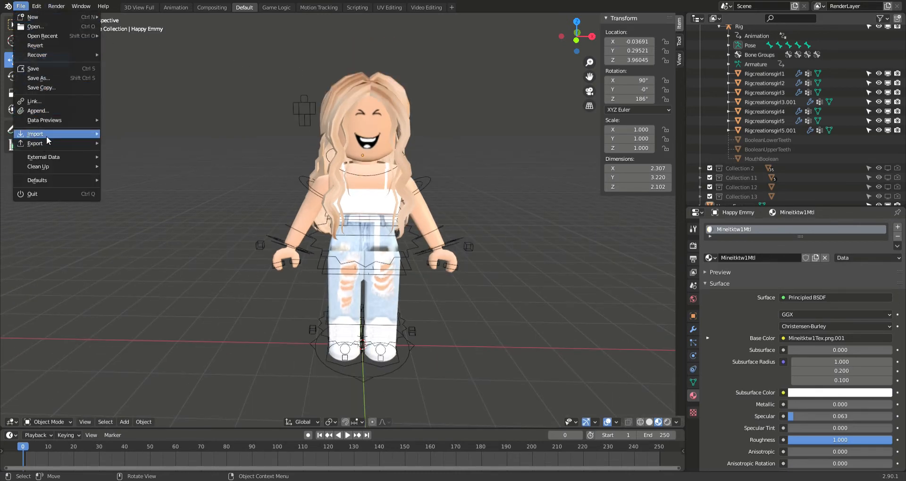
{"action": "left_click", "coordinate": [127, 209]}
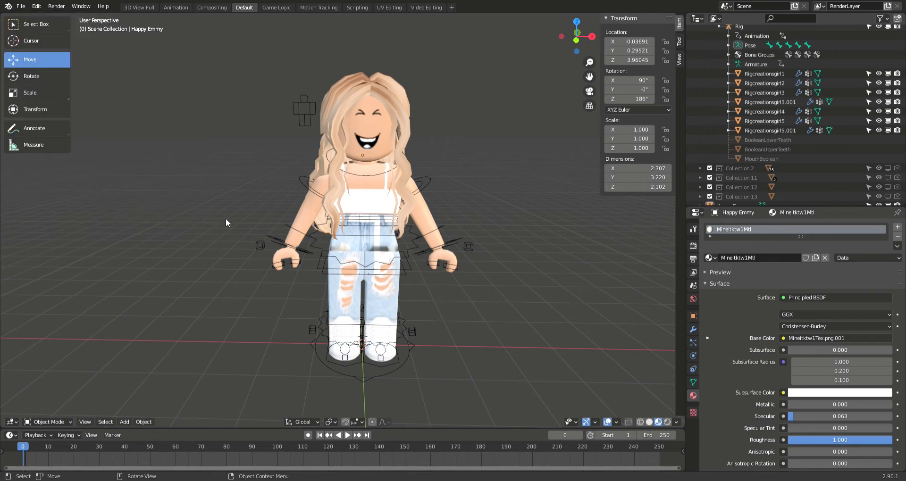
{"action": "left_click", "coordinate": [422, 174]}
{"action": "left_click", "coordinate": [424, 174]}
{"action": "middle_click_drag", "start_coordinate": [419, 91], "coordinate": [317, 248]}
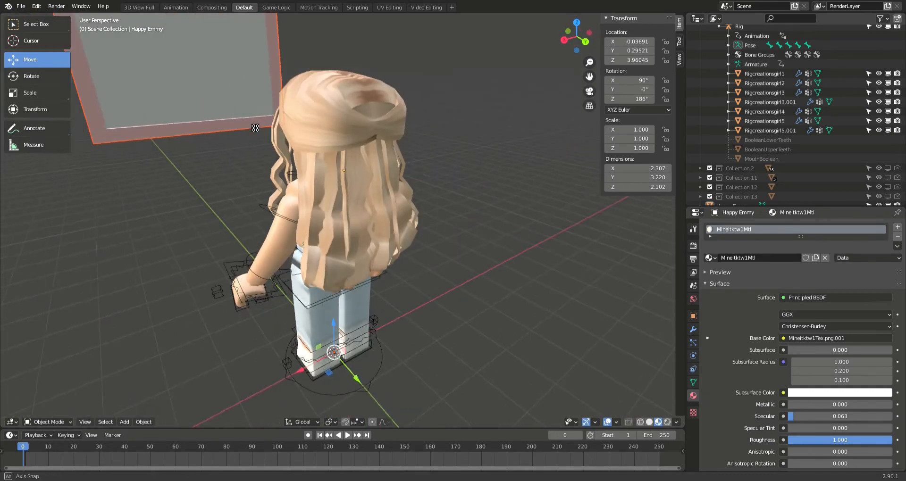
{"action": "scroll", "coordinate": [318, 249], "scroll_direction": "down", "scroll_amount": 3}
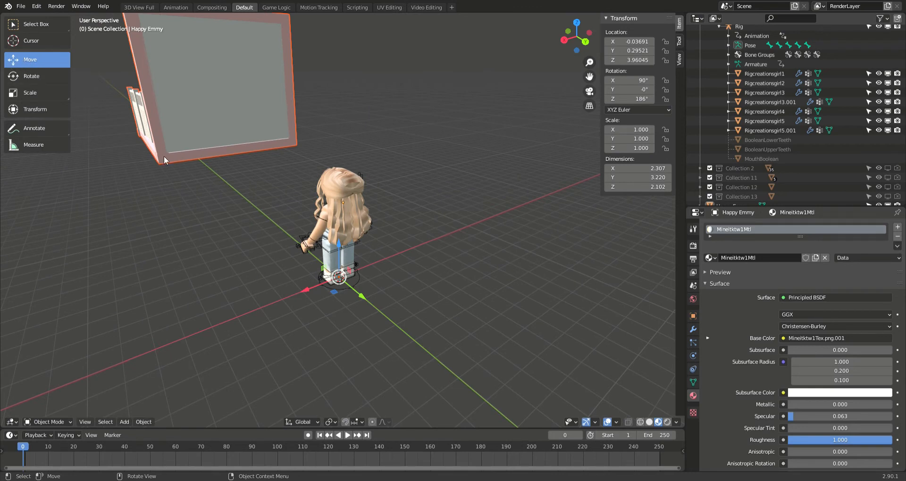
Step: Move the imported cafe room along the X and Y axes to bring it closer to the character
{"action": "left_click_drag", "start_coordinate": [358, 298], "coordinate": [472, 323]}
{"action": "scroll", "coordinate": [421, 266], "scroll_direction": "down", "scroll_amount": 3}
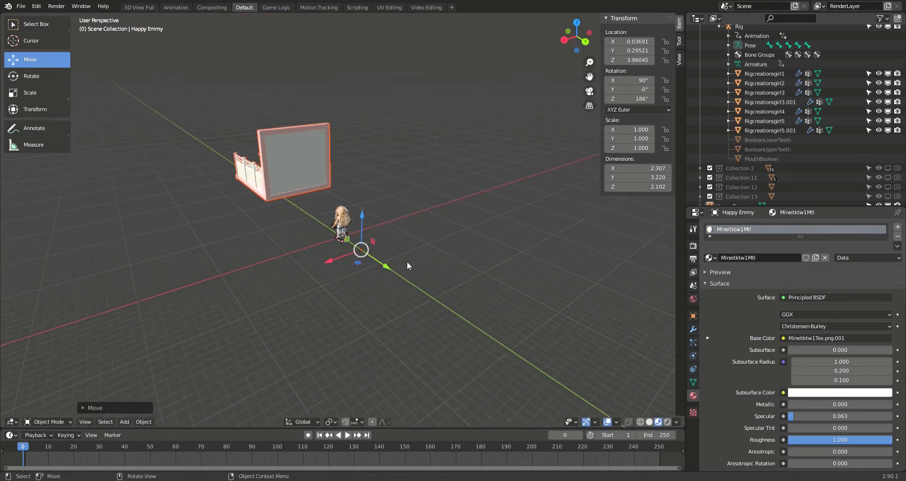
{"action": "middle_click_drag", "start_coordinate": [407, 262], "coordinate": [347, 266]}
{"action": "left_click_drag", "start_coordinate": [323, 267], "coordinate": [209, 285]}
{"action": "middle_click_drag", "start_coordinate": [245, 286], "coordinate": [213, 237]}
{"action": "key", "text": "g"}
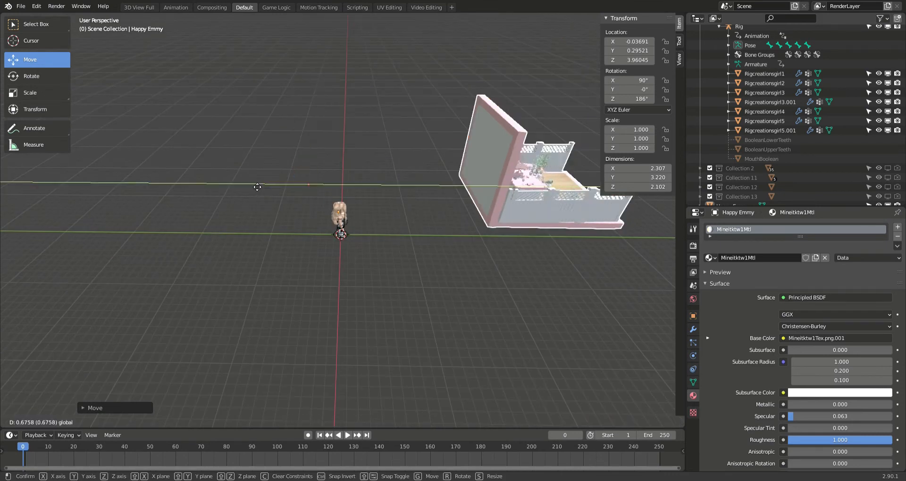
{"action": "left_click", "coordinate": [72, 192]}
{"action": "middle_click_drag", "start_coordinate": [183, 182], "coordinate": [155, 179]}
Step: Set the cafe room's origin to its geometry
{"action": "right_click", "coordinate": [355, 169]}
{"action": "mouse_move", "coordinate": [355, 170]}
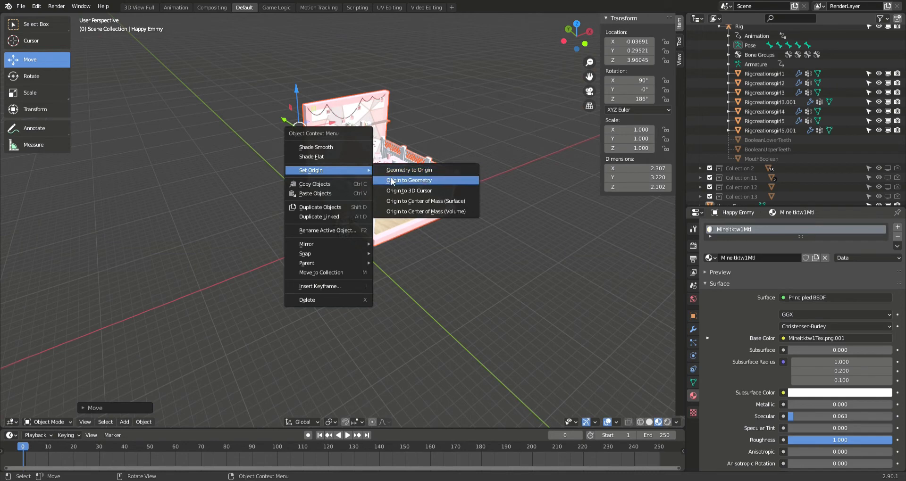
{"action": "left_click", "coordinate": [405, 178]}
{"action": "scroll", "coordinate": [409, 171], "scroll_direction": "up", "scroll_amount": 3}
{"action": "scroll", "coordinate": [408, 169], "scroll_direction": "up", "scroll_amount": 3}
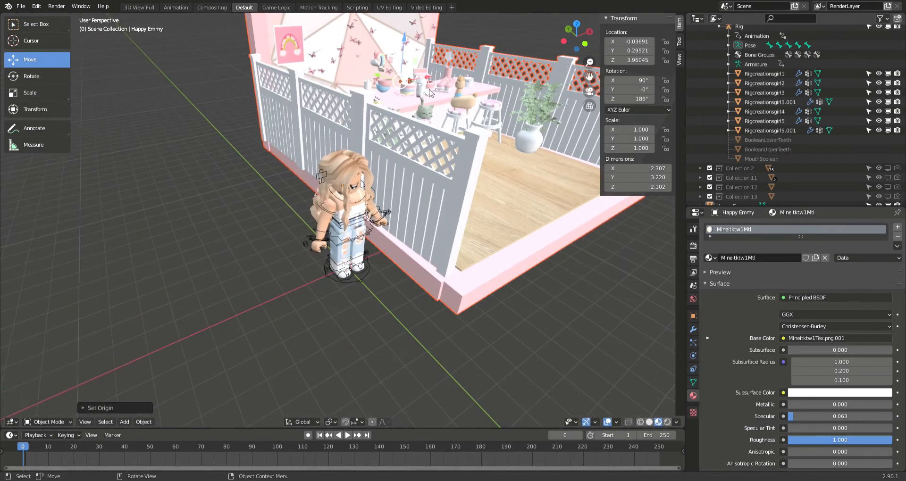
Step: Move the cafe room clear of the character, to about X 15.59, Y 7.52, Z 5.35, and deselect it
{"action": "left_click_drag", "start_coordinate": [430, 79], "coordinate": [515, 53]}
{"action": "left_click", "coordinate": [372, 75]}
{"action": "scroll", "coordinate": [346, 109], "scroll_direction": "down", "scroll_amount": 1}
{"action": "left_click", "coordinate": [315, 114]}
{"action": "scroll", "coordinate": [317, 115], "scroll_direction": "down", "scroll_amount": 4}
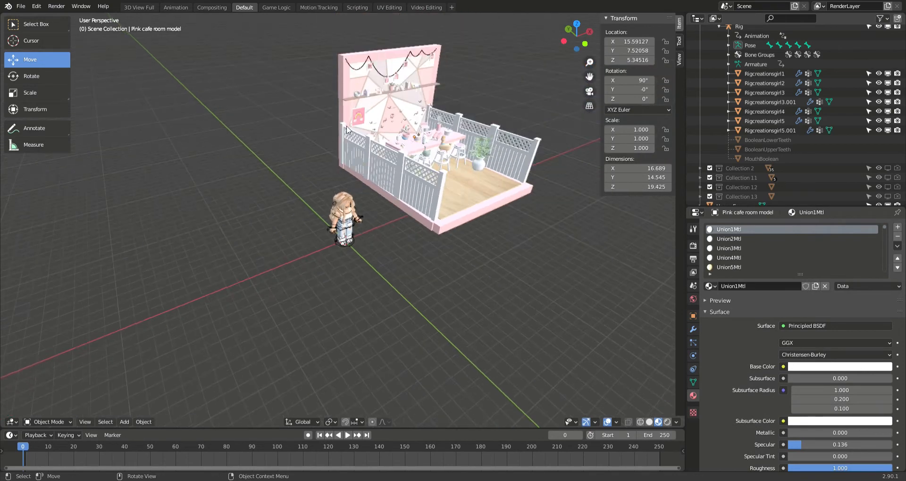
{"action": "middle_click_drag", "start_coordinate": [342, 121], "coordinate": [307, 116]}
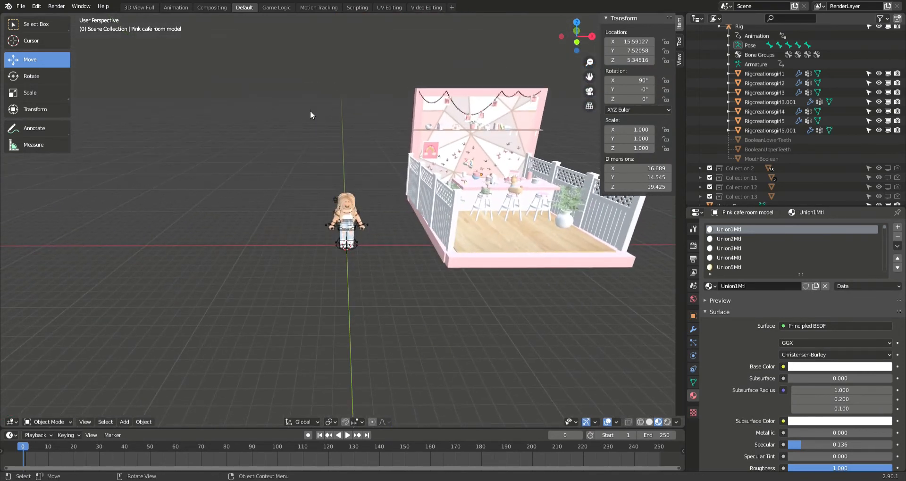
{"action": "scroll", "coordinate": [312, 111], "scroll_direction": "up", "scroll_amount": 5}
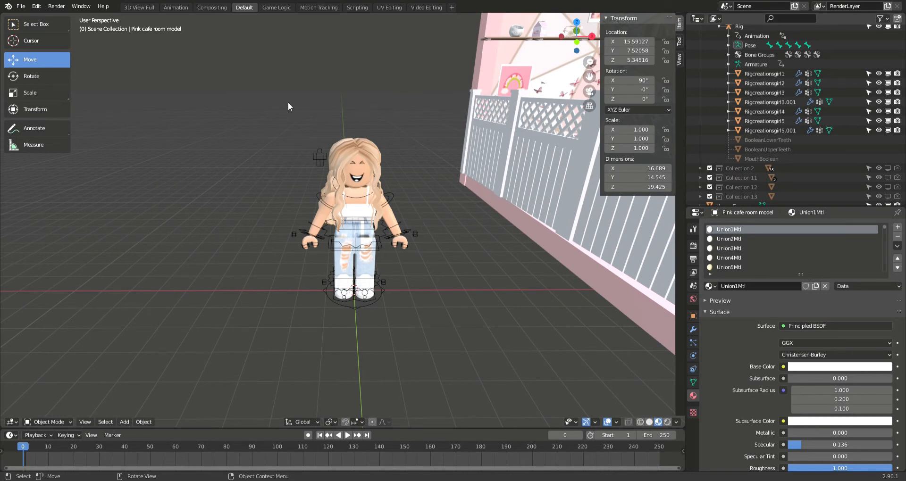
Step: Select the whole character rig together with its head and move it along X onto the cafe's wooden floor
{"action": "left_click_drag", "start_coordinate": [278, 88], "coordinate": [437, 337]}
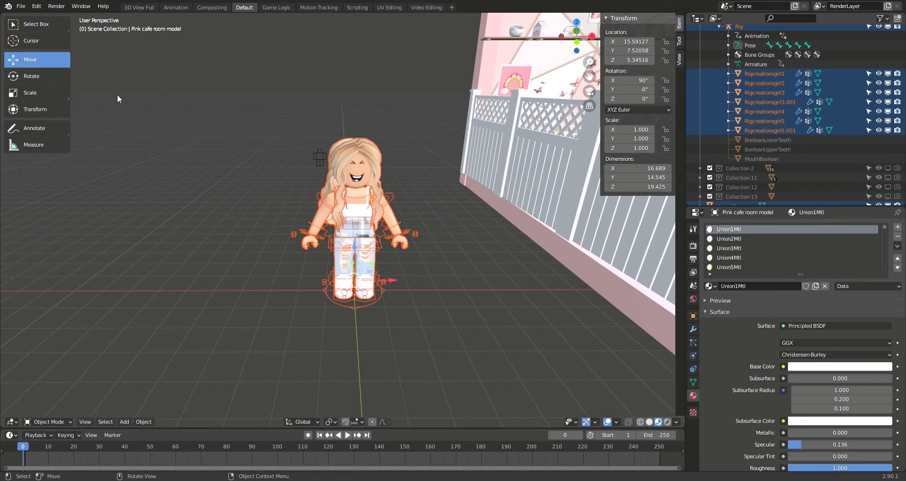
{"action": "left_click", "coordinate": [53, 78]}
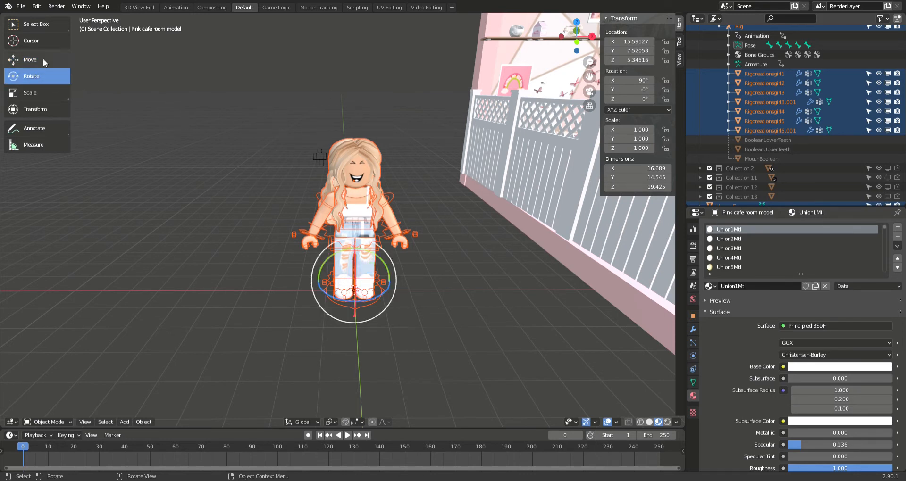
{"action": "left_click", "coordinate": [43, 60]}
{"action": "scroll", "coordinate": [319, 216], "scroll_direction": "down", "scroll_amount": 6}
{"action": "scroll", "coordinate": [394, 234], "scroll_direction": "up", "scroll_amount": 6}
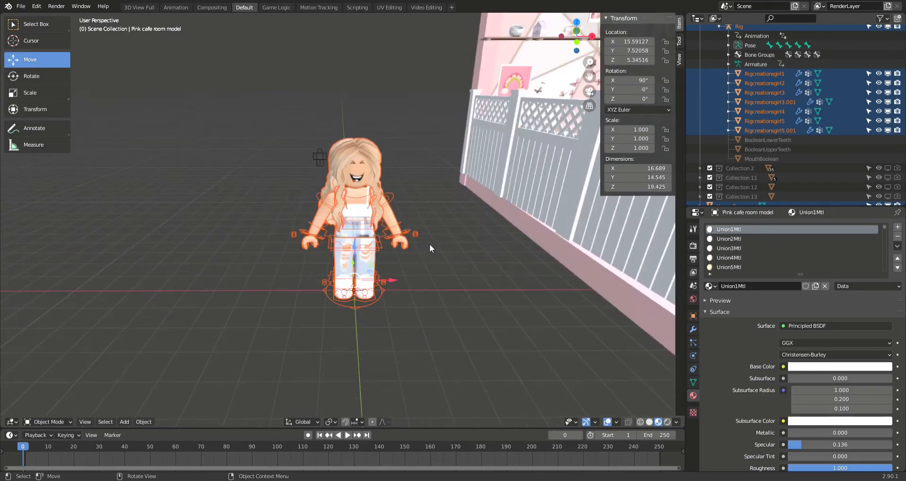
{"action": "scroll", "coordinate": [414, 270], "scroll_direction": "down", "scroll_amount": 4}
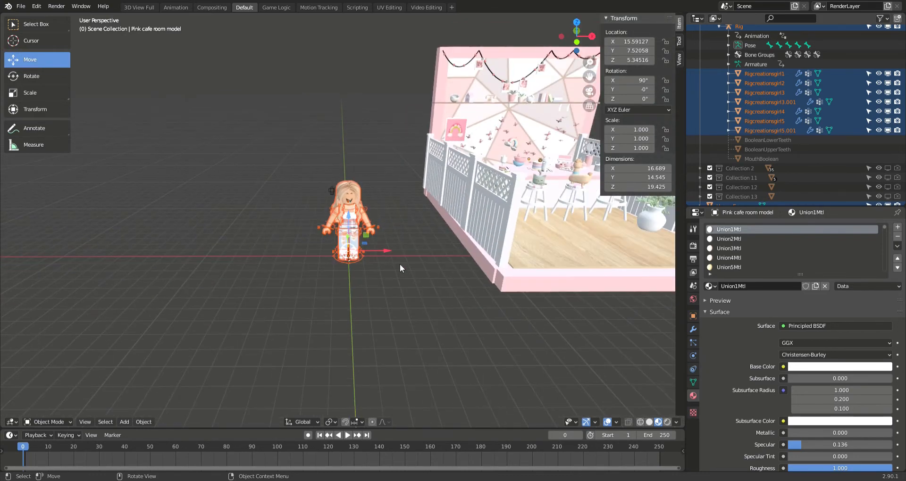
{"action": "scroll", "coordinate": [400, 264], "scroll_direction": "up", "scroll_amount": 2}
{"action": "left_click_drag", "start_coordinate": [387, 260], "coordinate": [628, 256]}
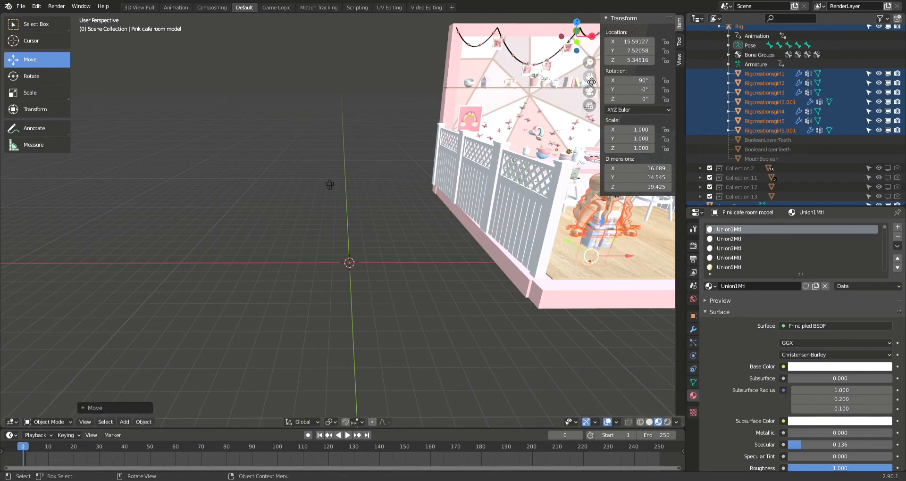
{"action": "left_click_drag", "start_coordinate": [589, 77], "coordinate": [315, 109]}
{"action": "scroll", "coordinate": [528, 123], "scroll_direction": "up", "scroll_amount": 2}
{"action": "scroll", "coordinate": [528, 122], "scroll_direction": "up", "scroll_amount": 2}
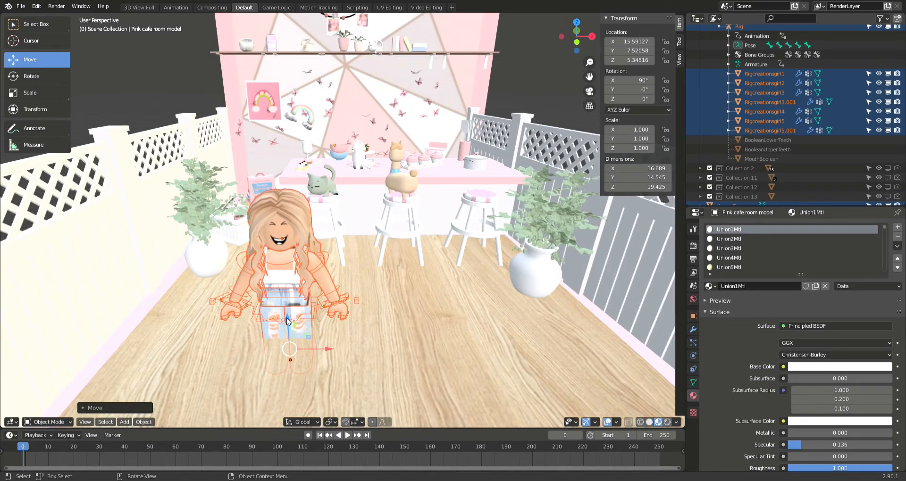
Step: Raise the character so its feet stand on the cafe floor, shift it back, and turn it slightly about the vertical axis
{"action": "left_click_drag", "start_coordinate": [289, 321], "coordinate": [279, 286]}
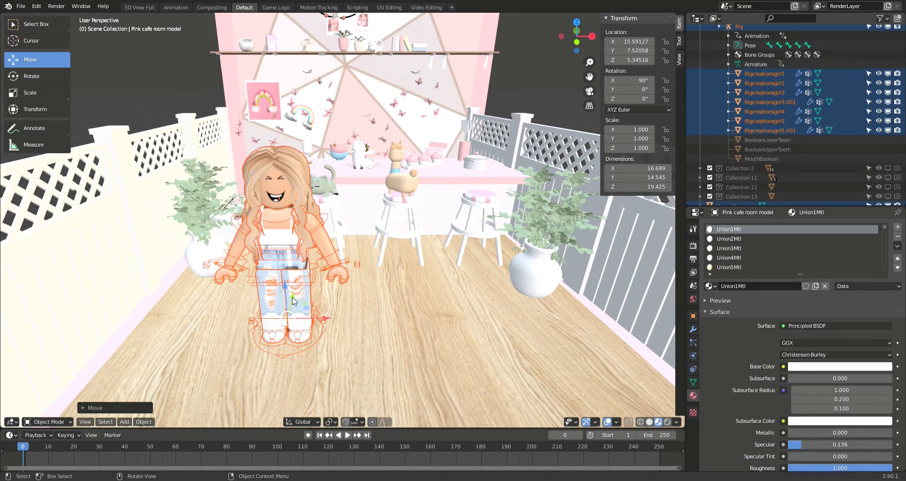
{"action": "left_click_drag", "start_coordinate": [292, 301], "coordinate": [311, 291]}
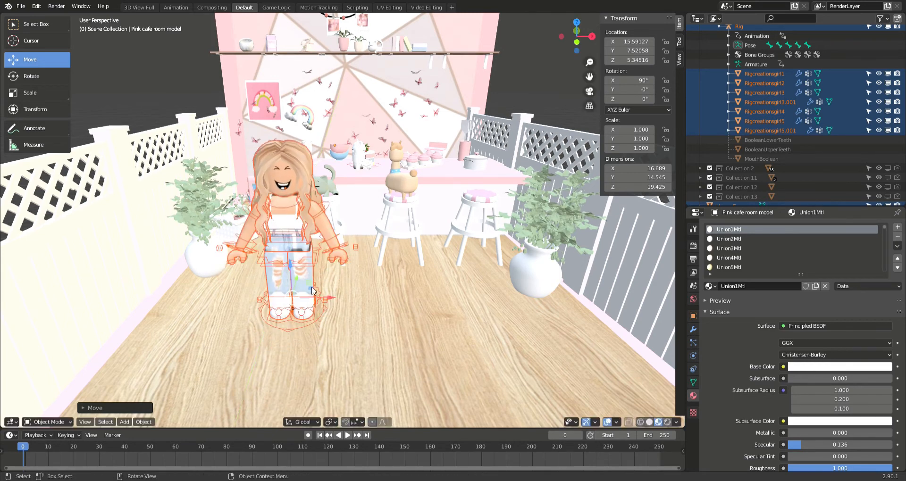
{"action": "left_click", "coordinate": [47, 74]}
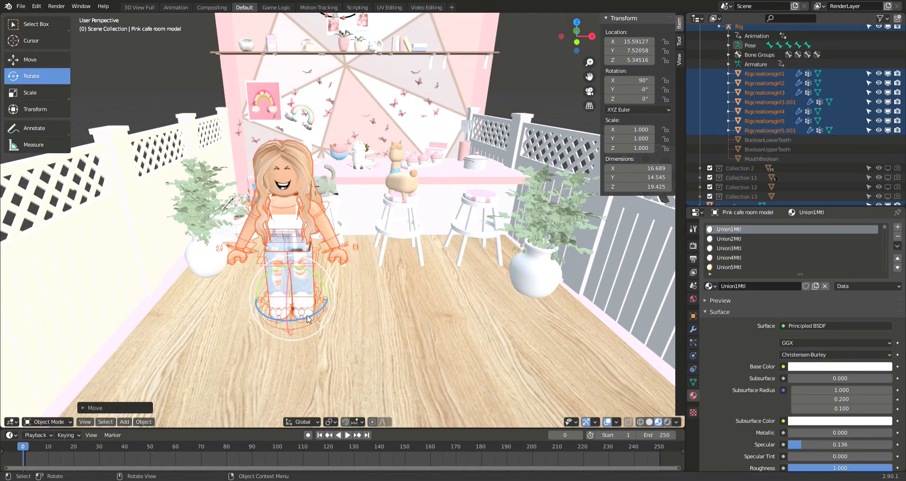
{"action": "mouse_move", "coordinate": [315, 314]}
{"action": "left_mouse_down"}
{"action": "mouse_move", "coordinate": [307, 317]}
{"action": "mouse_move", "coordinate": [324, 309]}
{"action": "left_mouse_up"}
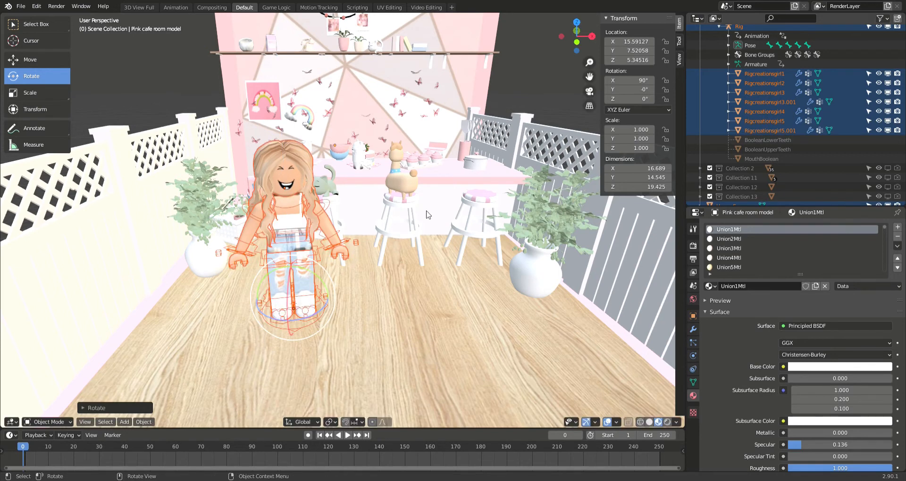
Step: Nudge the character further back toward the cafe counter and deselect everything
{"action": "left_click", "coordinate": [51, 66]}
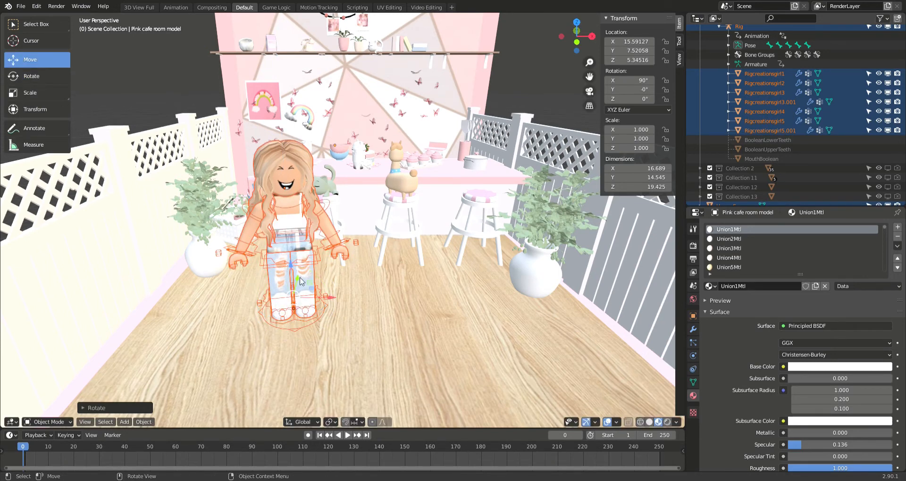
{"action": "left_click_drag", "start_coordinate": [302, 281], "coordinate": [305, 268]}
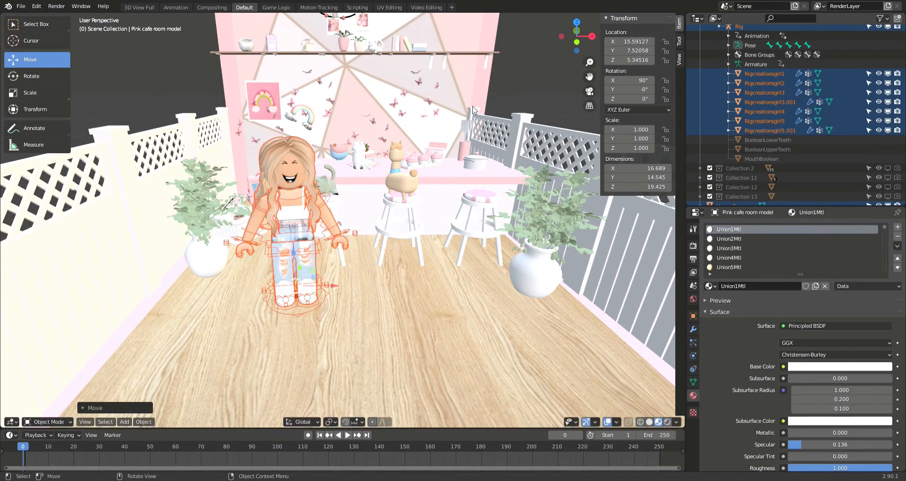
{"action": "left_click", "coordinate": [499, 96]}
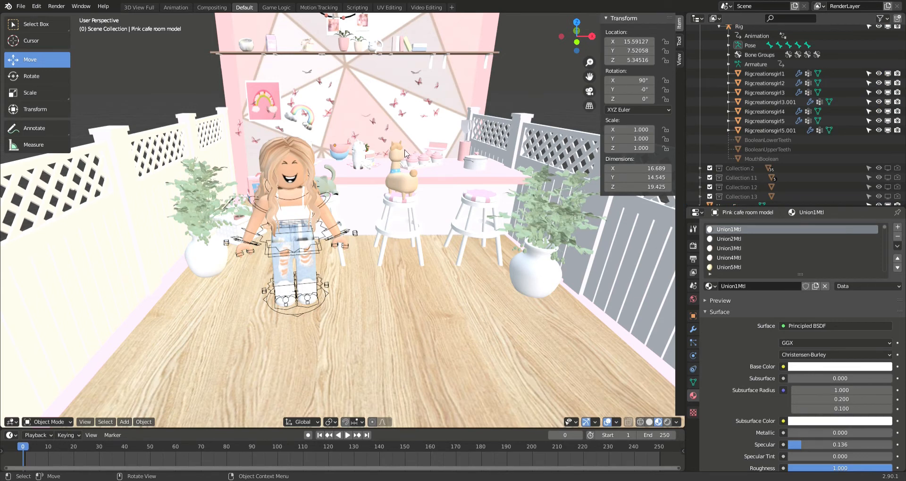
Step: Put the character rig into Pose Mode and select the upper bone of its right arm
{"action": "left_click", "coordinate": [40, 424]}
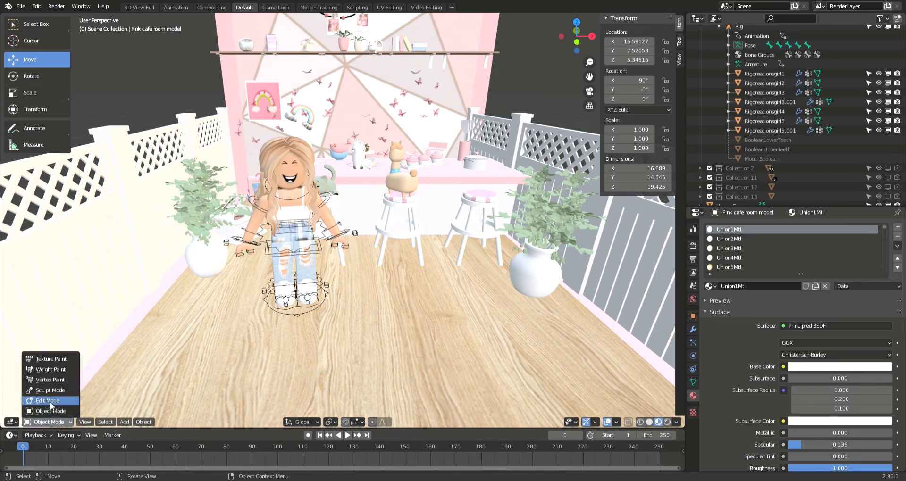
{"action": "left_click", "coordinate": [252, 205]}
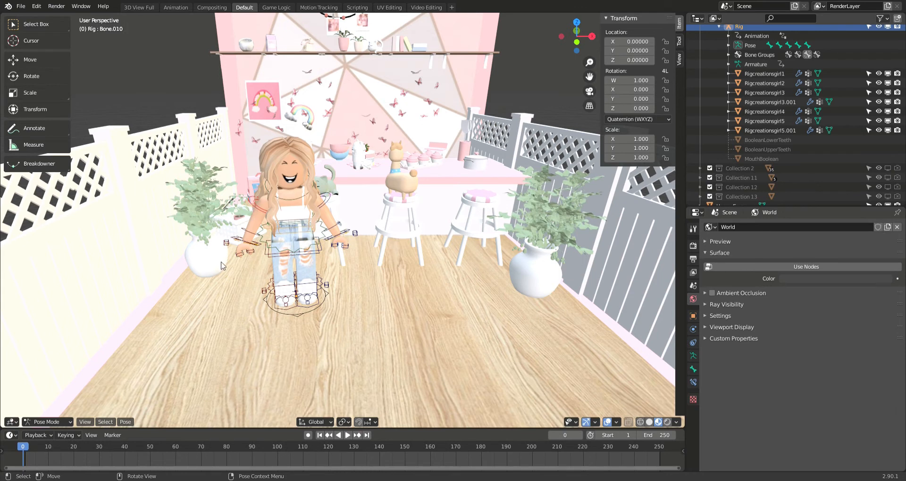
{"action": "left_click", "coordinate": [47, 422]}
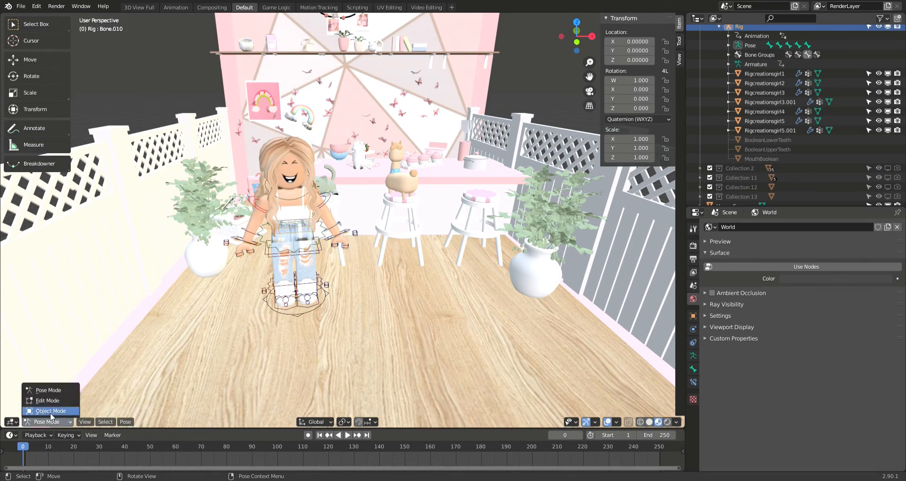
{"action": "left_click", "coordinate": [60, 391]}
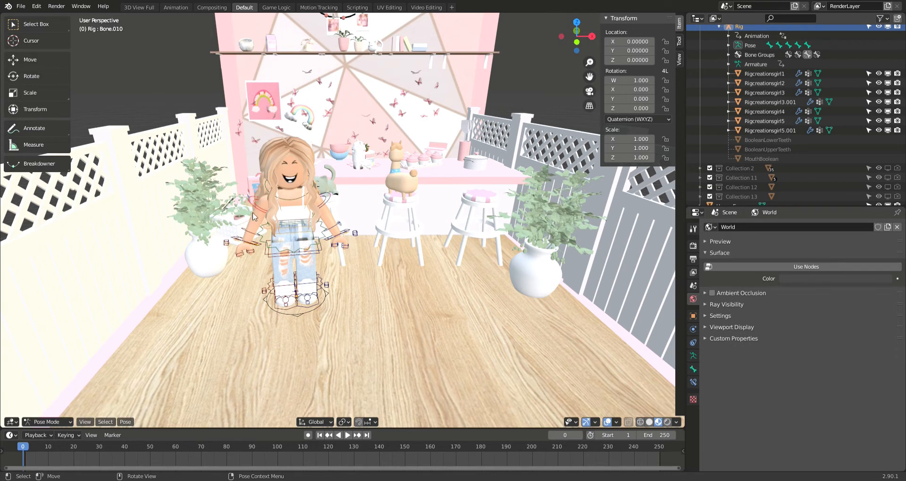
{"action": "left_click", "coordinate": [327, 199]}
{"action": "left_click", "coordinate": [261, 204]}
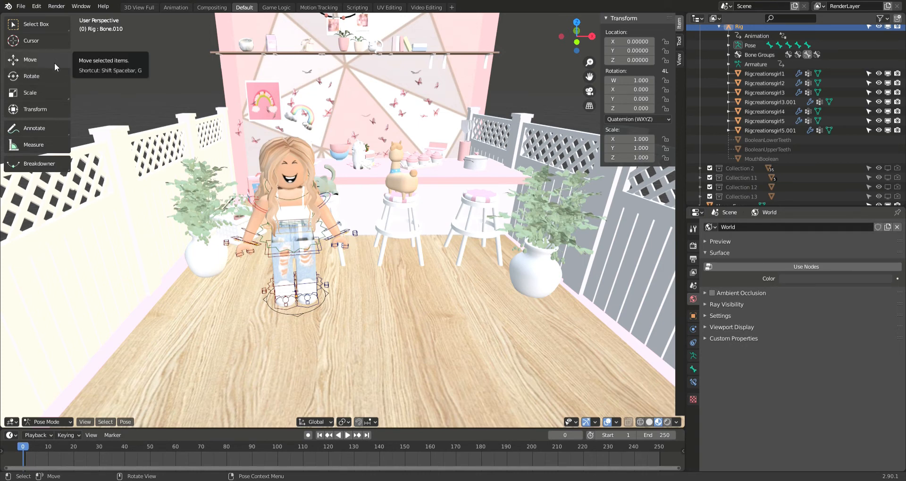
Step: Rotate the character's right upper arm outward and bend the forearm upward
{"action": "scroll", "coordinate": [288, 239], "scroll_direction": "up", "scroll_amount": 4}
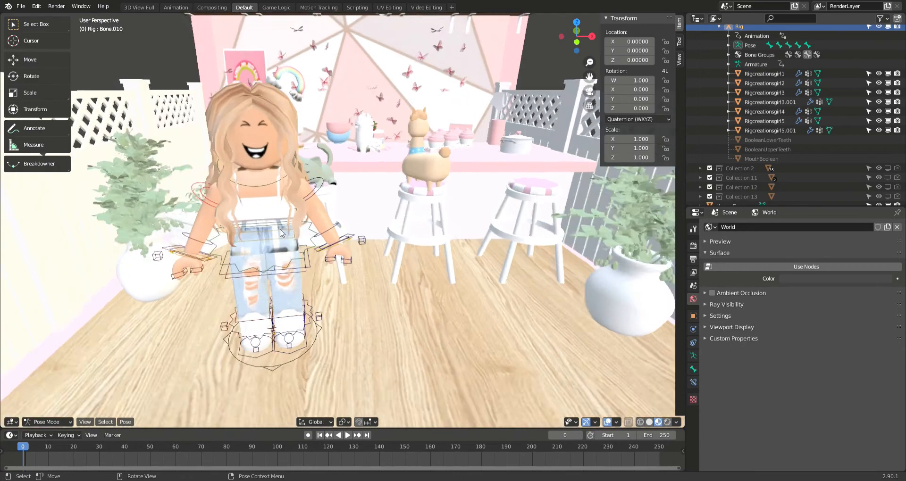
{"action": "scroll", "coordinate": [304, 229], "scroll_direction": "down", "scroll_amount": 2}
{"action": "middle_click_drag", "start_coordinate": [353, 228], "coordinate": [283, 203]}
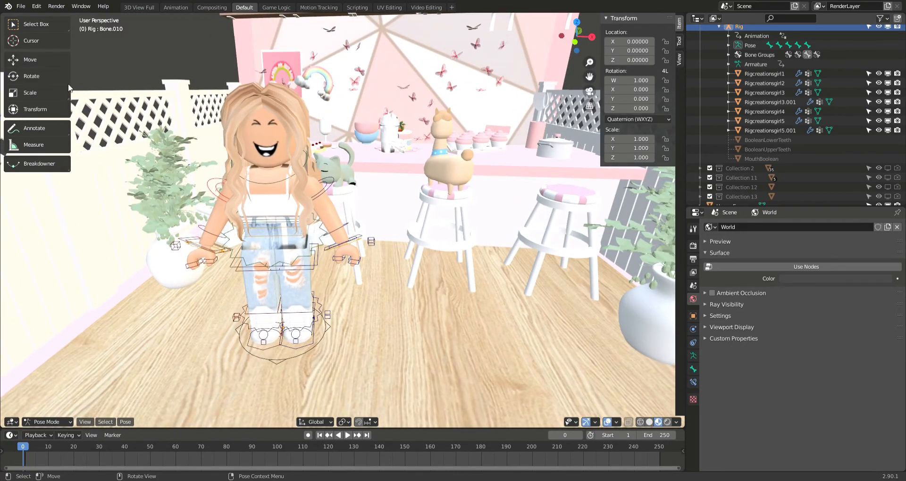
{"action": "left_click", "coordinate": [50, 62]}
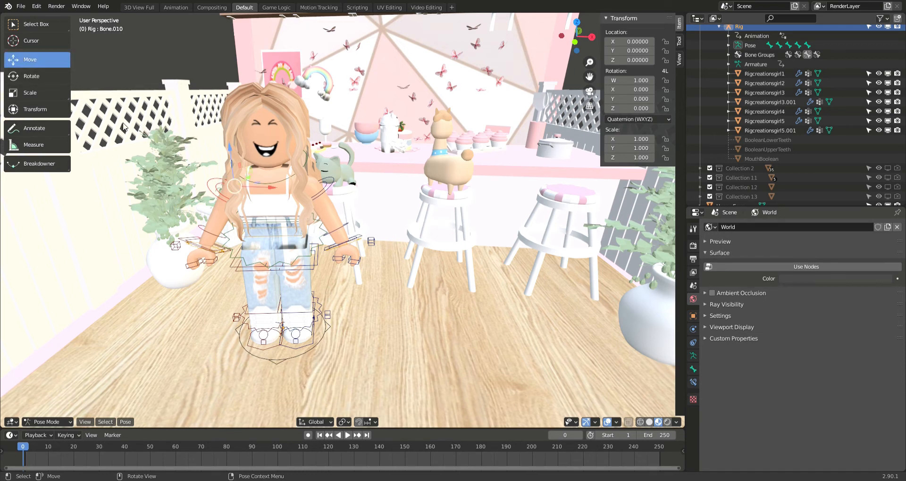
{"action": "left_click", "coordinate": [27, 77]}
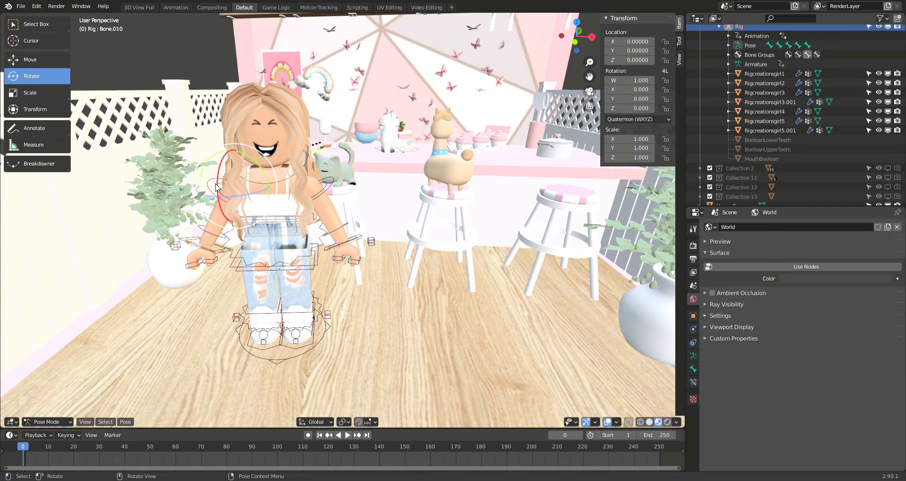
{"action": "left_click_drag", "start_coordinate": [218, 190], "coordinate": [228, 157]}
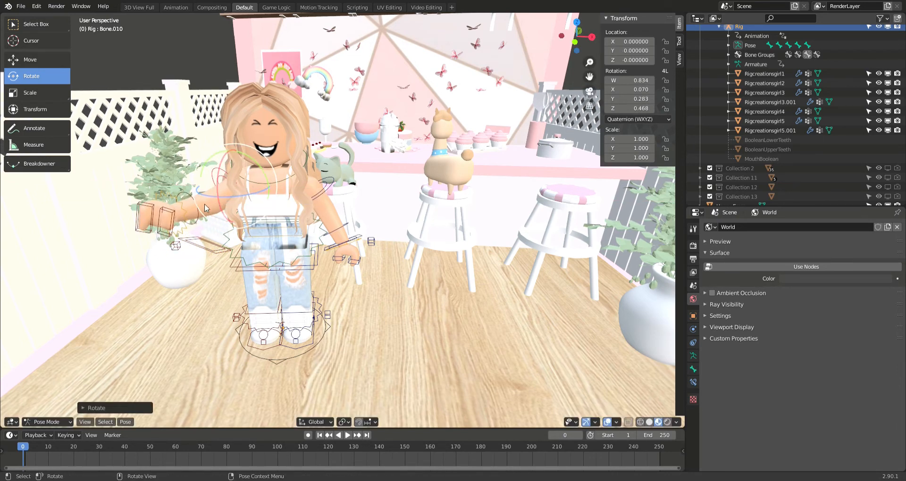
{"action": "left_click", "coordinate": [198, 218]}
{"action": "left_click_drag", "start_coordinate": [198, 214], "coordinate": [190, 186]}
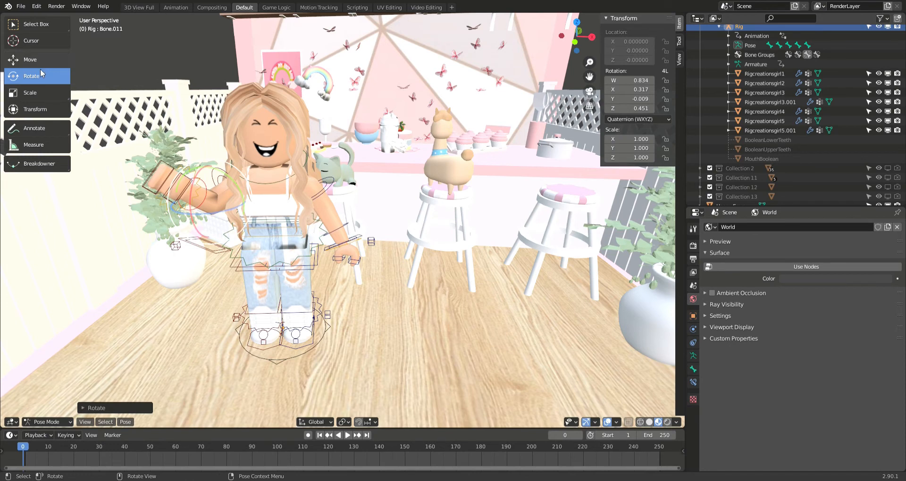
Step: Readjust the right upper arm's rotation to about W 0.899, X 0.026, Y -0.060, Z 0.433, bringing the bent arm closer to the body
{"action": "left_click", "coordinate": [215, 179]}
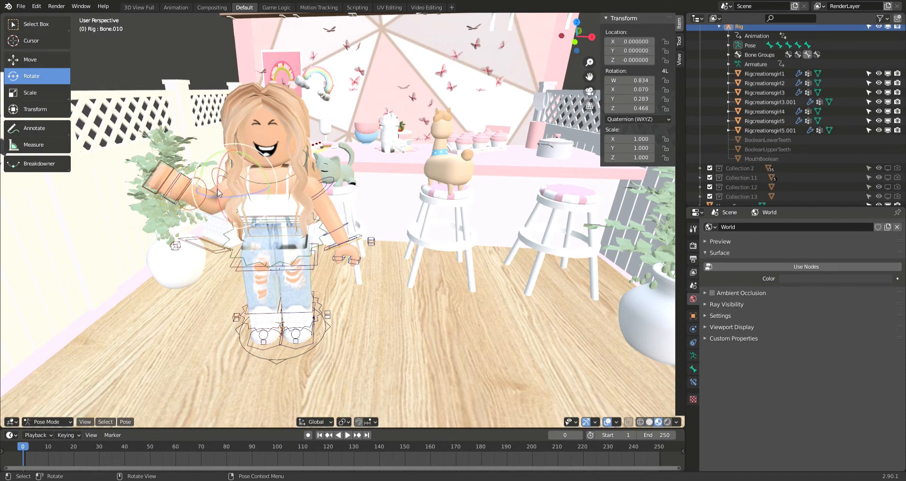
{"action": "mouse_move", "coordinate": [218, 188]}
{"action": "left_mouse_down"}
{"action": "mouse_move", "coordinate": [230, 206]}
{"action": "mouse_move", "coordinate": [234, 194]}
{"action": "left_mouse_up"}
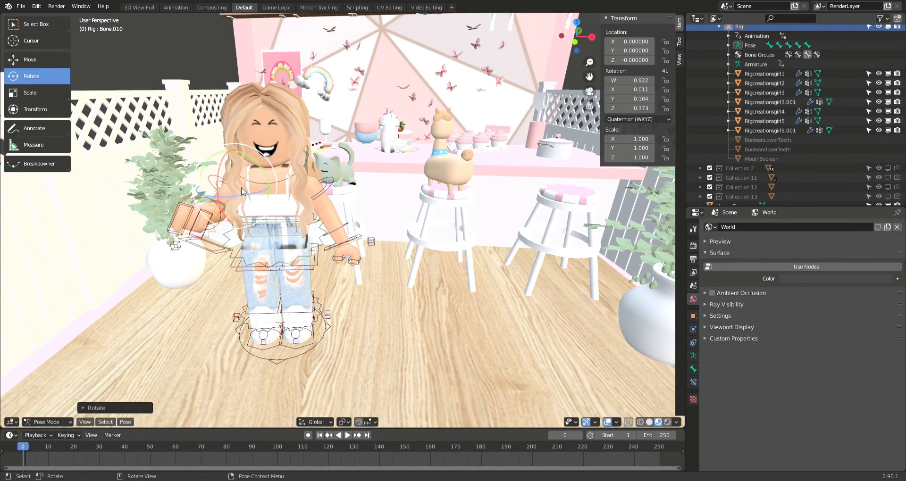
{"action": "left_click", "coordinate": [263, 172]}
{"action": "left_click", "coordinate": [230, 181]}
{"action": "left_click", "coordinate": [227, 186]}
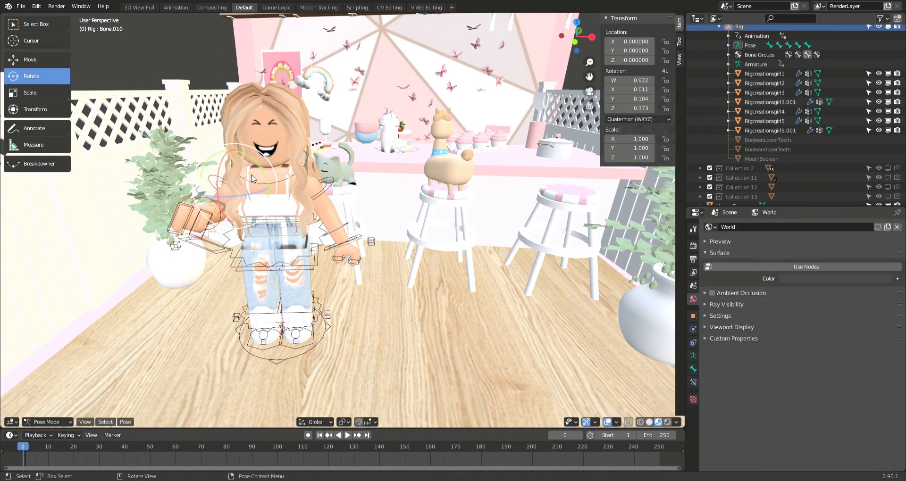
{"action": "left_click_drag", "start_coordinate": [265, 179], "coordinate": [228, 185]}
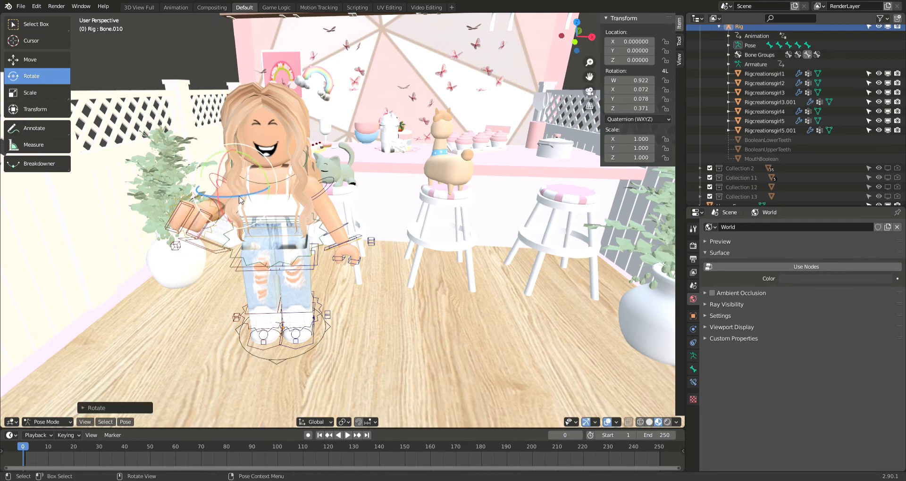
{"action": "mouse_move", "coordinate": [239, 199]}
{"action": "left_mouse_down"}
{"action": "mouse_move", "coordinate": [219, 184]}
{"action": "mouse_move", "coordinate": [236, 189]}
{"action": "left_mouse_up"}
{"action": "left_click_drag", "start_coordinate": [236, 191], "coordinate": [218, 186]}
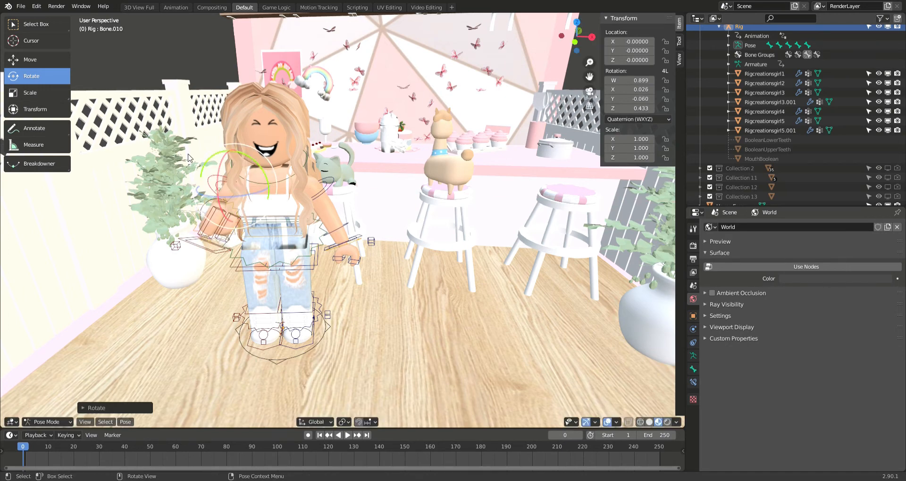
Step: Rotate the finger bones of the character's right hand to adjust the hand pose
{"action": "middle_click_drag", "start_coordinate": [150, 64], "coordinate": [180, 151]}
{"action": "scroll", "coordinate": [307, 175], "scroll_direction": "up", "scroll_amount": 2}
{"action": "scroll", "coordinate": [307, 175], "scroll_direction": "up", "scroll_amount": 2}
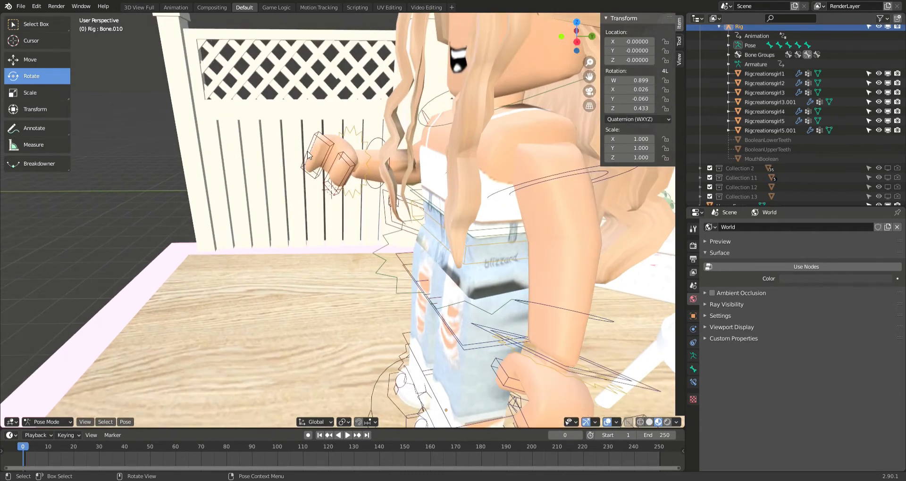
{"action": "left_click", "coordinate": [312, 154]}
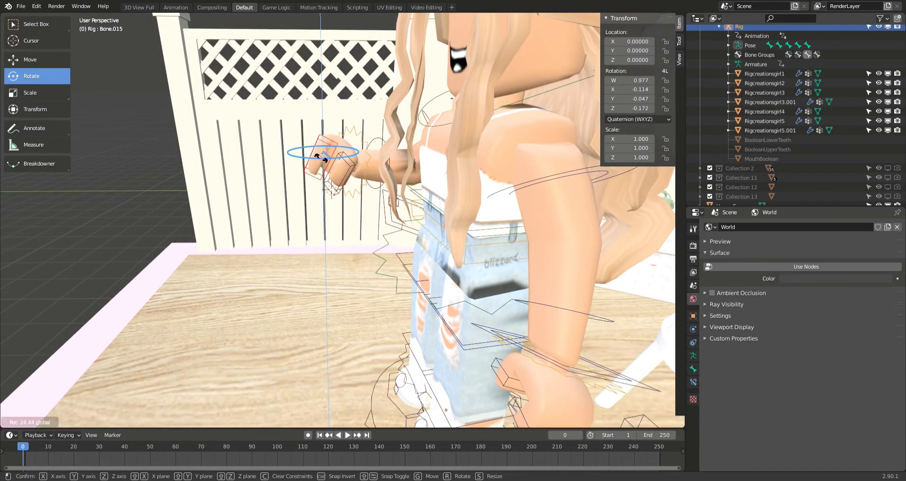
{"action": "left_click", "coordinate": [341, 171]}
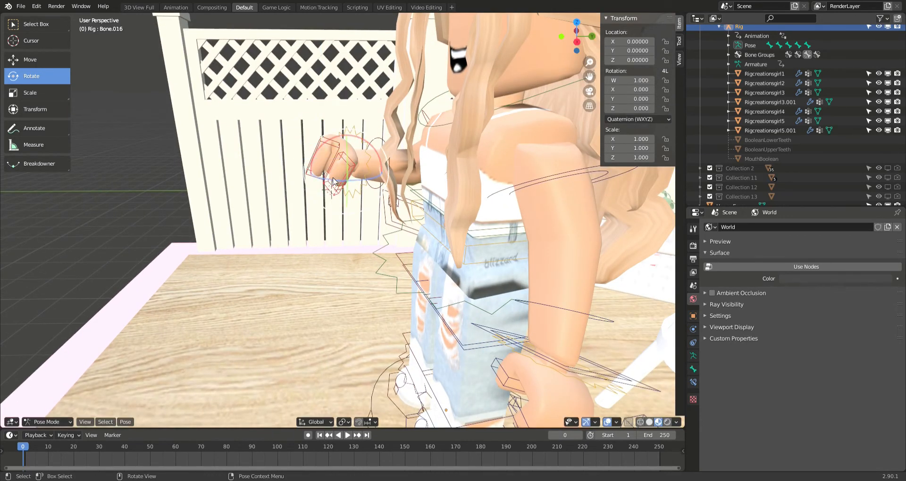
{"action": "left_click", "coordinate": [330, 181]}
{"action": "left_click_drag", "start_coordinate": [331, 181], "coordinate": [331, 181]}
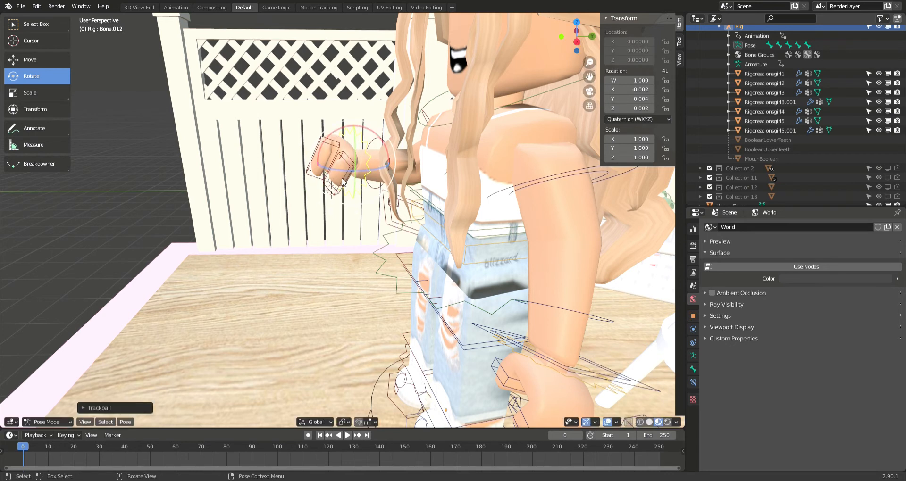
{"action": "left_click", "coordinate": [328, 182]}
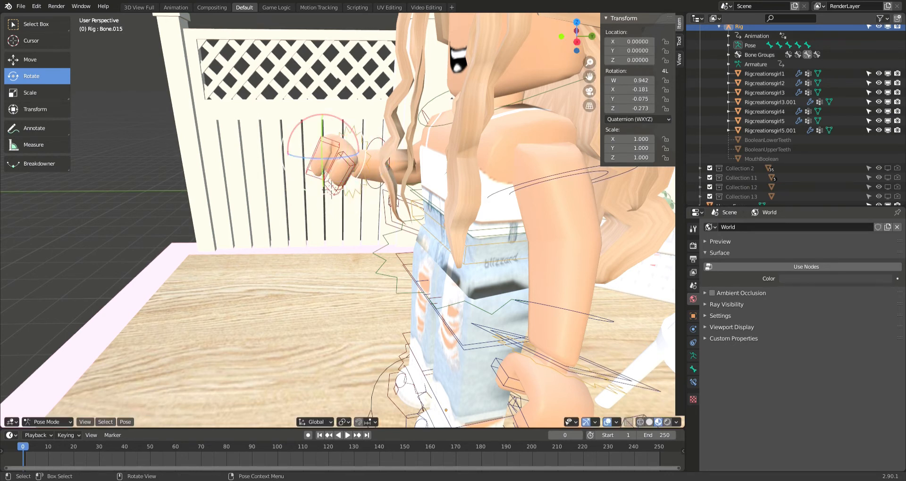
{"action": "left_click", "coordinate": [328, 182]}
{"action": "left_click", "coordinate": [336, 181]}
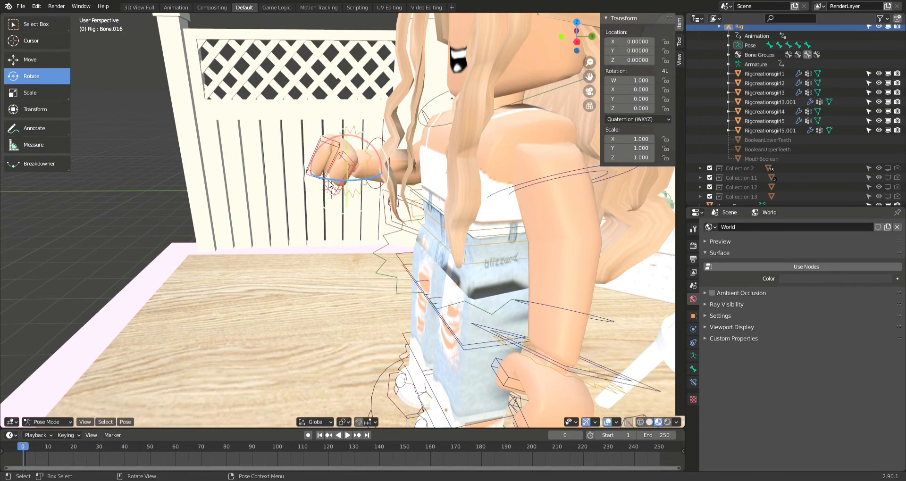
{"action": "left_click_drag", "start_coordinate": [336, 181], "coordinate": [314, 178]}
Step: Return to Object Mode and view the posed character from the front with the cafe room deselected
{"action": "key", "text": "ctrl+Tab"}
{"action": "left_click", "coordinate": [226, 152]}
{"action": "scroll", "coordinate": [198, 155], "scroll_direction": "down", "scroll_amount": 5}
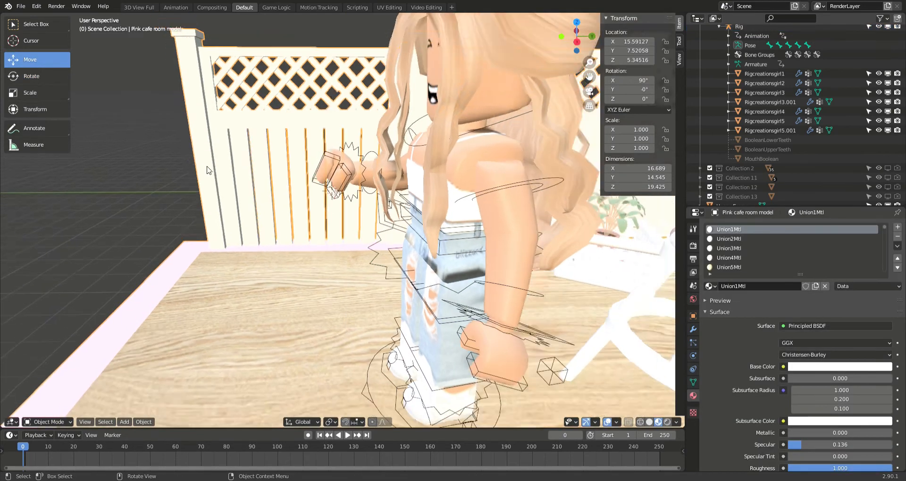
{"action": "middle_click_drag", "start_coordinate": [207, 162], "coordinate": [533, 113]}
{"action": "left_click_drag", "start_coordinate": [595, 78], "coordinate": [271, 91]}
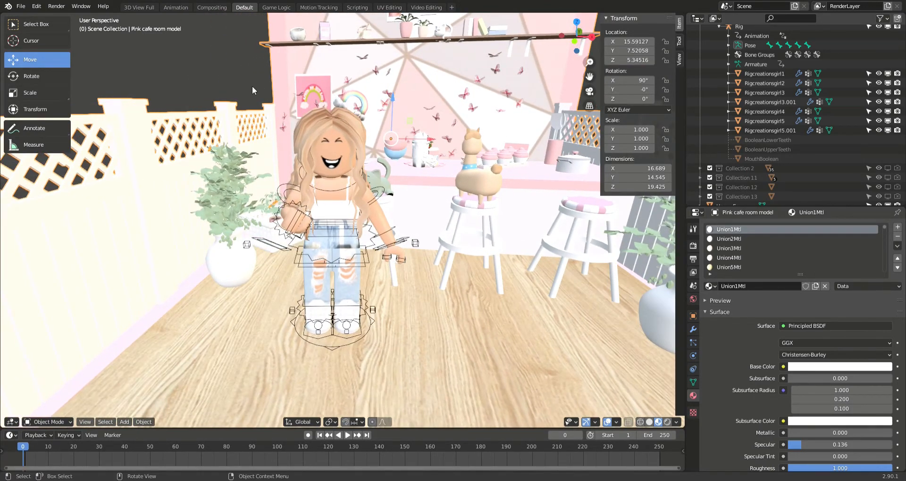
{"action": "left_click", "coordinate": [252, 85]}
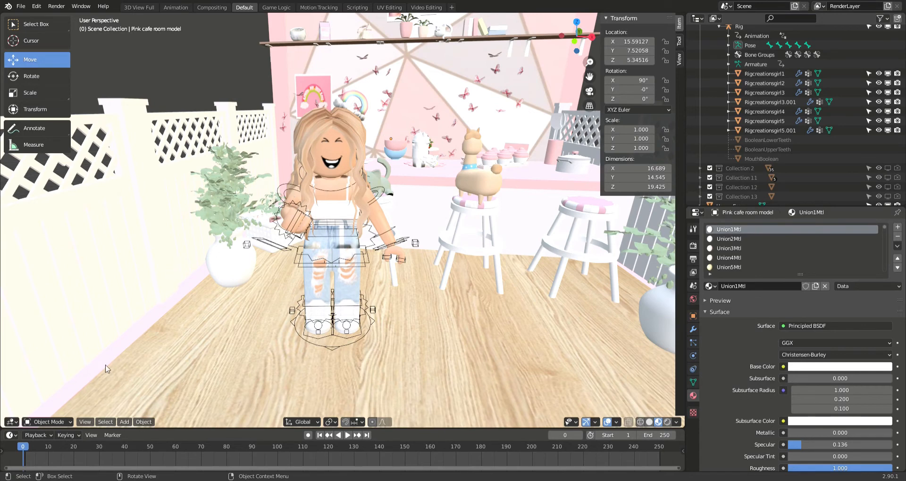
Step: Put the rig in Pose Mode and swing the character's left upper leg backward to about W 0.991, X 0.133, Z -0.022
{"action": "left_click", "coordinate": [57, 421]}
{"action": "left_click", "coordinate": [298, 196]}
{"action": "key", "text": "ctrl+Tab"}
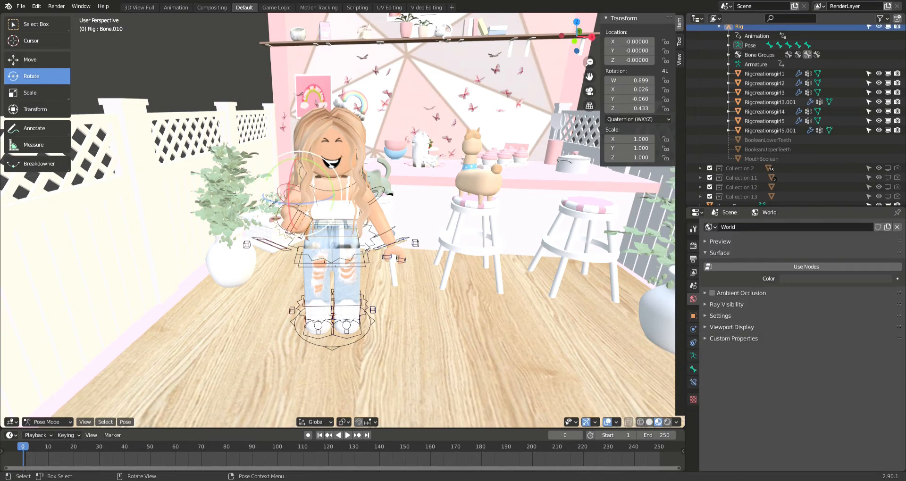
{"action": "left_click", "coordinate": [351, 307]}
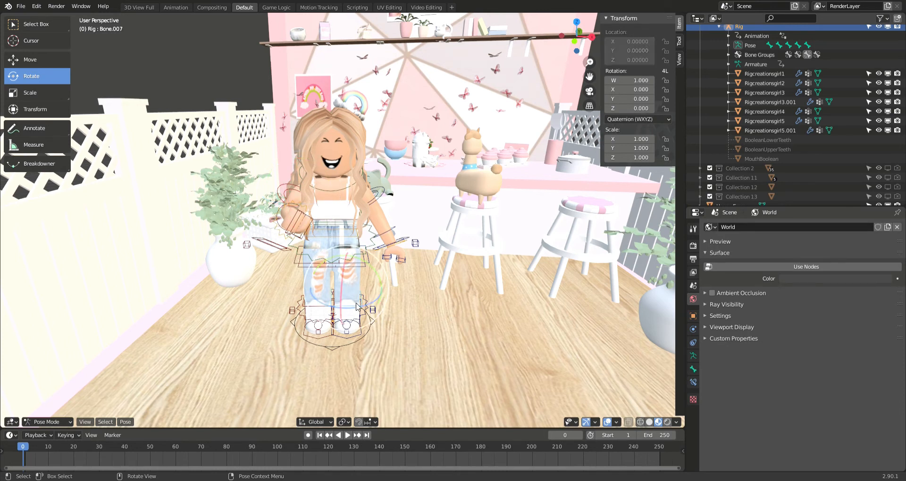
{"action": "left_click", "coordinate": [359, 271]}
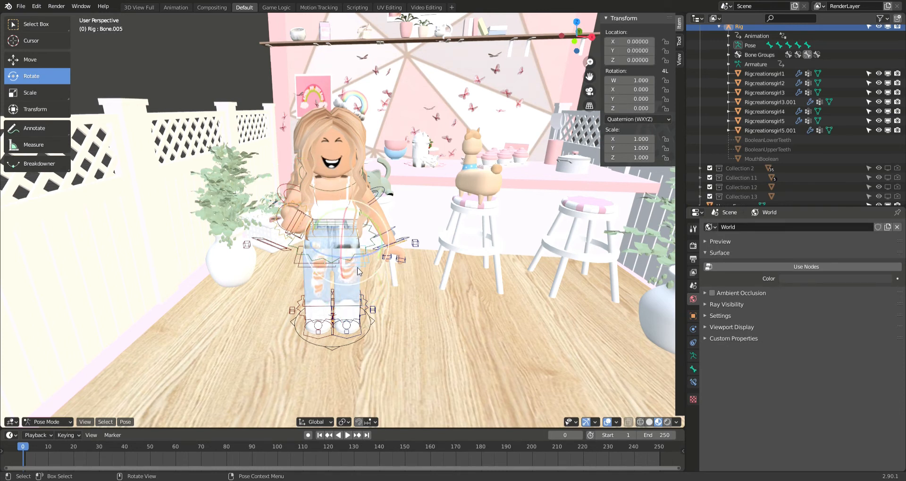
{"action": "left_click_drag", "start_coordinate": [347, 259], "coordinate": [338, 260]}
{"action": "middle_click_drag", "start_coordinate": [338, 259], "coordinate": [300, 257]}
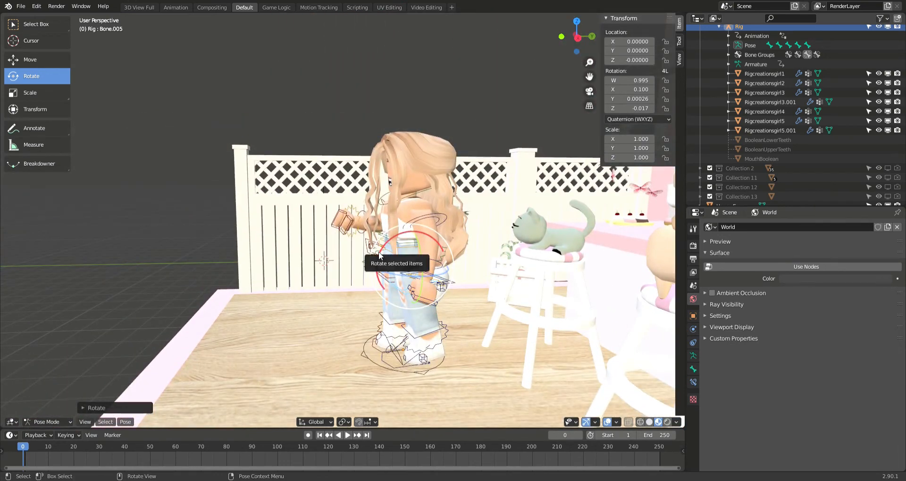
{"action": "left_click_drag", "start_coordinate": [379, 255], "coordinate": [402, 310]}
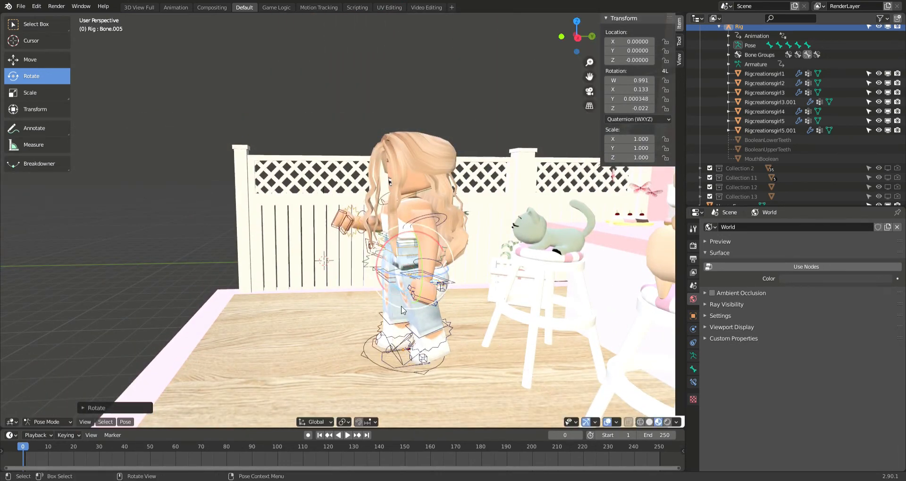
Step: Bend the left lower leg backward to about W 0.976, X 0.216, Y -0.001, Z -0.036, and rotate the left foot slightly
{"action": "left_click", "coordinate": [417, 336]}
{"action": "scroll", "coordinate": [422, 345], "scroll_direction": "up", "scroll_amount": 1}
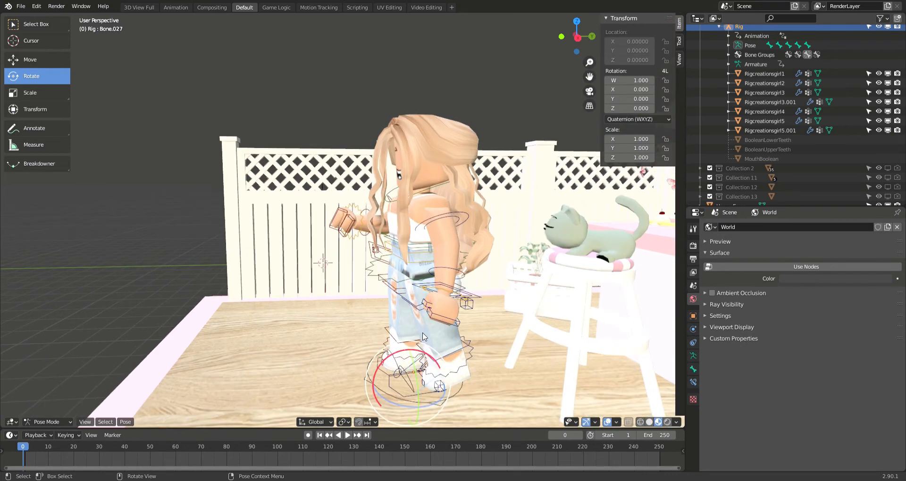
{"action": "left_click", "coordinate": [444, 347]}
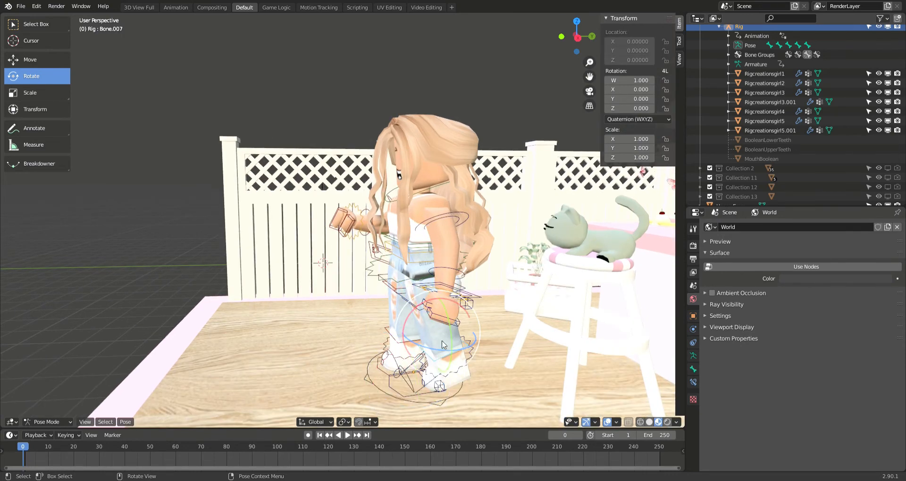
{"action": "left_click_drag", "start_coordinate": [420, 326], "coordinate": [401, 344]}
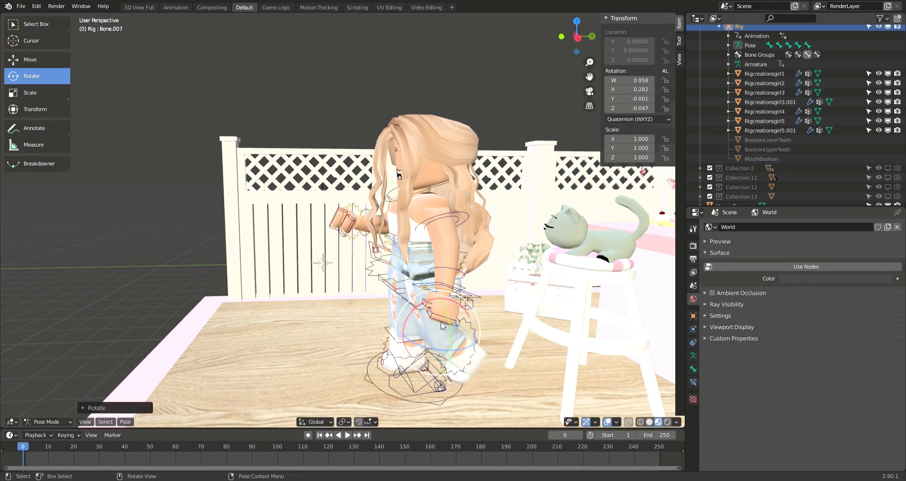
{"action": "left_click_drag", "start_coordinate": [464, 316], "coordinate": [465, 315]}
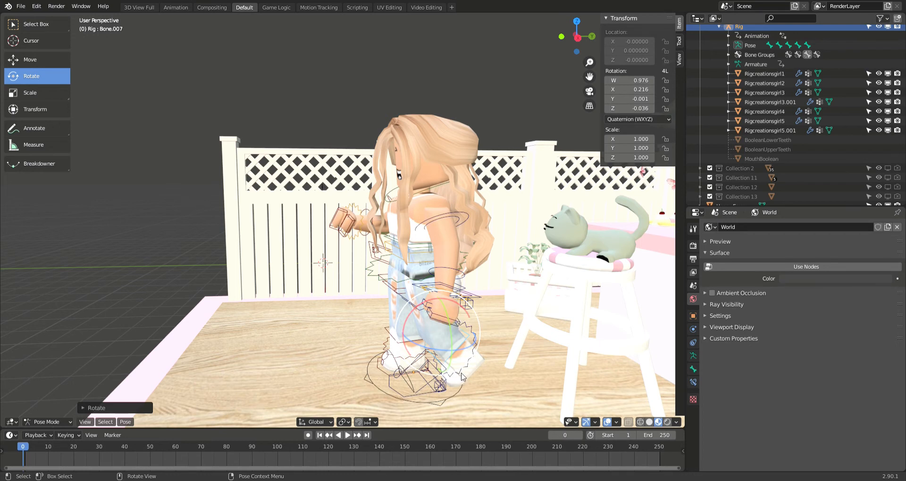
{"action": "left_click", "coordinate": [452, 357]}
{"action": "left_click_drag", "start_coordinate": [423, 352], "coordinate": [423, 347]}
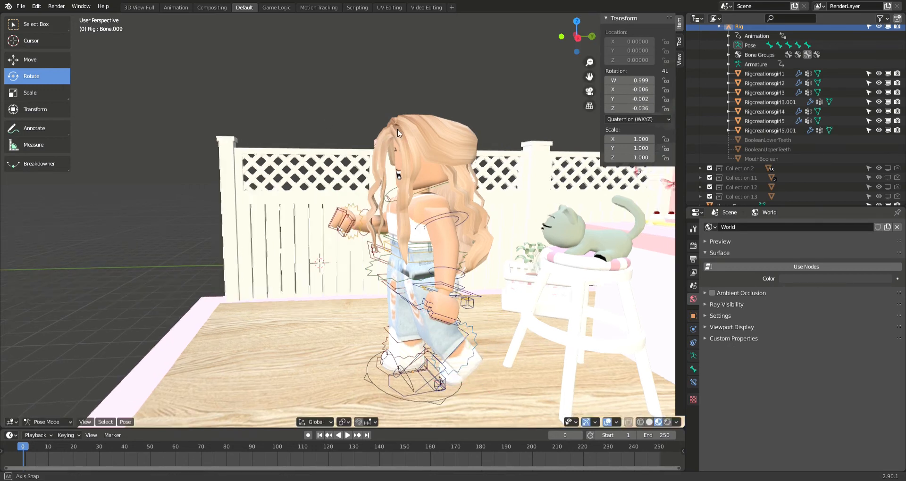
Step: Bring the left upper leg forward by readjusting its rotation to about W 0.998, X 0.063, Z -0.010
{"action": "middle_click_drag", "start_coordinate": [397, 129], "coordinate": [451, 194]}
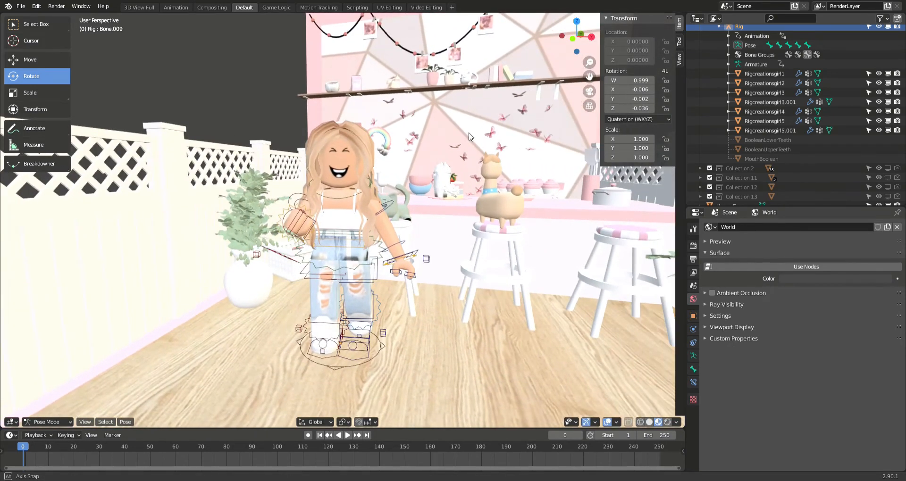
{"action": "left_click", "coordinate": [374, 282]}
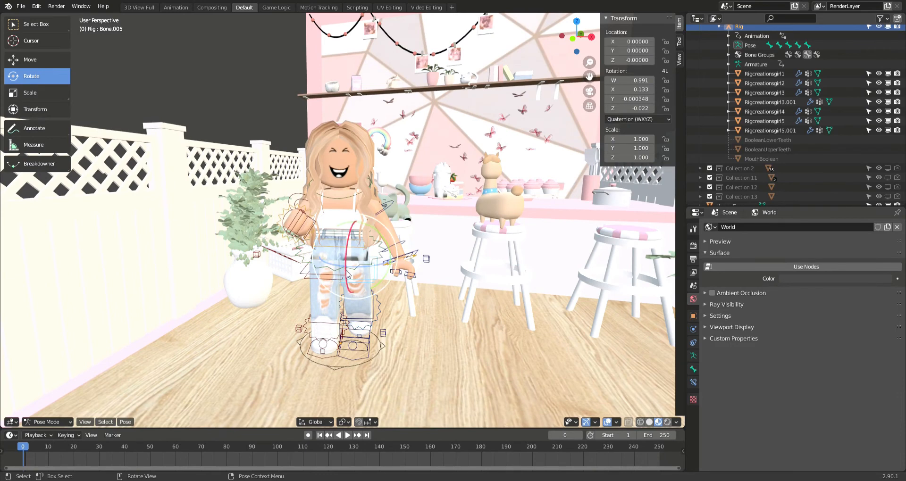
{"action": "mouse_move", "coordinate": [352, 279]}
{"action": "left_mouse_down"}
{"action": "mouse_move", "coordinate": [349, 268]}
{"action": "mouse_move", "coordinate": [354, 277]}
{"action": "left_mouse_up"}
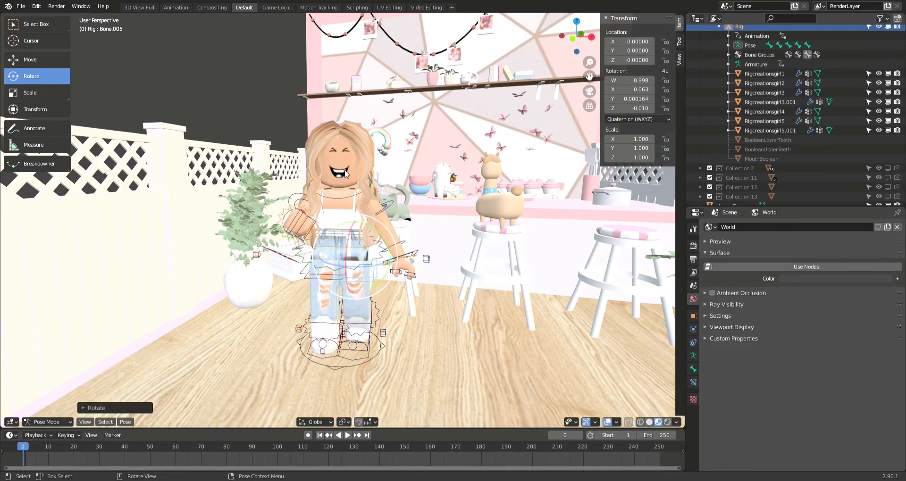
{"action": "middle_click_drag", "start_coordinate": [347, 174], "coordinate": [278, 166]}
{"action": "middle_click_drag", "start_coordinate": [285, 229], "coordinate": [387, 230]}
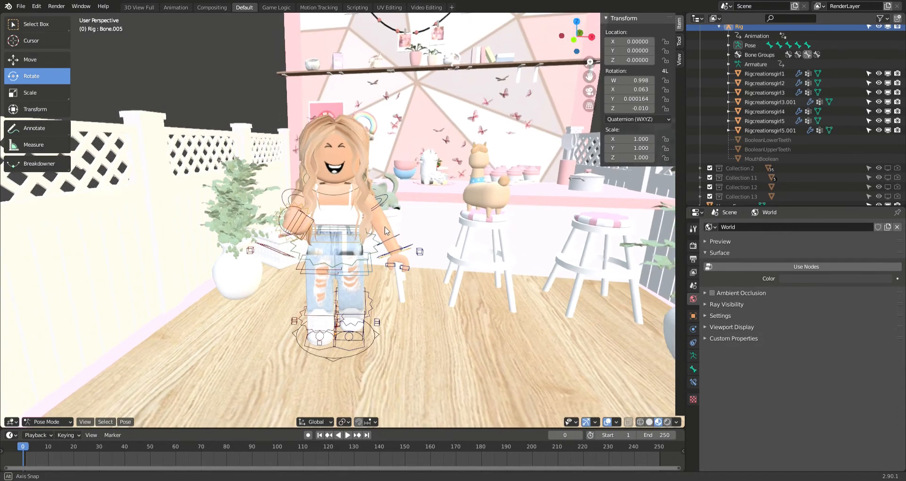
Step: In Object Mode, tilt the character's Happy Emmy head sideways to a rotation of about X 88.7°, Y -4.96°, Z 195°
{"action": "left_click", "coordinate": [356, 159]}
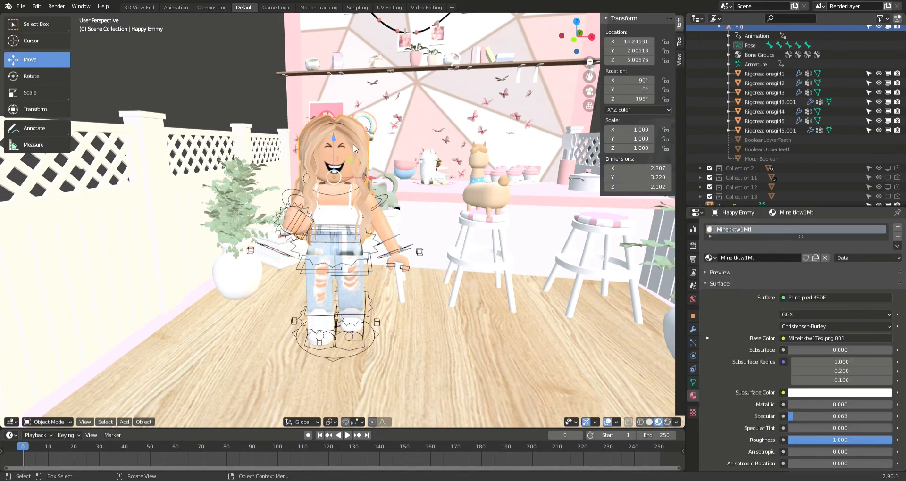
{"action": "left_click", "coordinate": [351, 135]}
{"action": "left_click", "coordinate": [349, 136]}
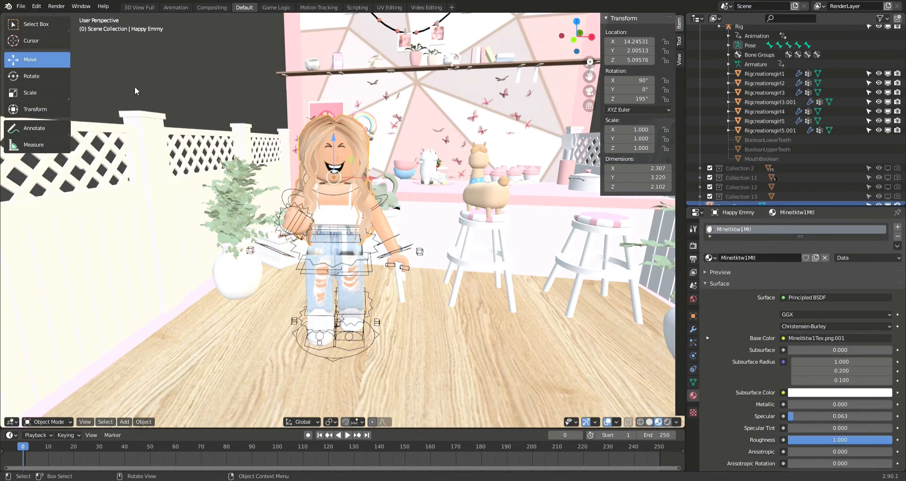
{"action": "left_click", "coordinate": [52, 74]}
{"action": "scroll", "coordinate": [283, 118], "scroll_direction": "up", "scroll_amount": 3}
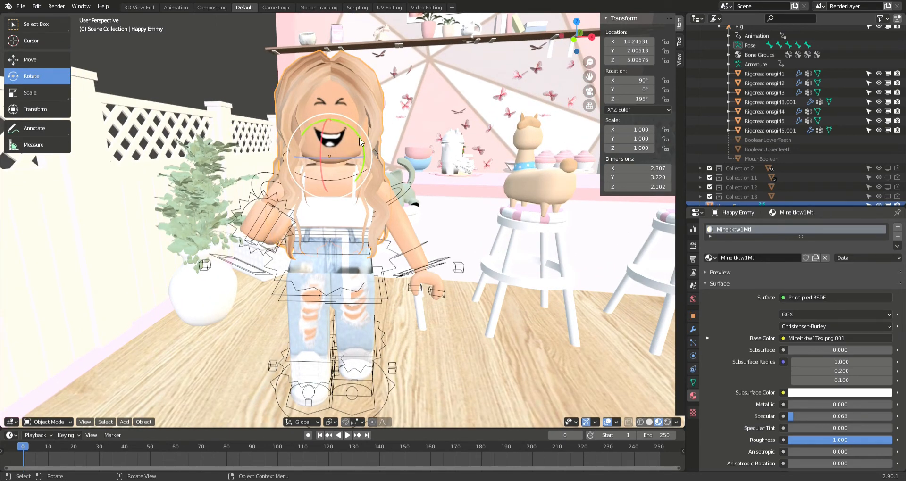
{"action": "left_click_drag", "start_coordinate": [363, 144], "coordinate": [360, 142]}
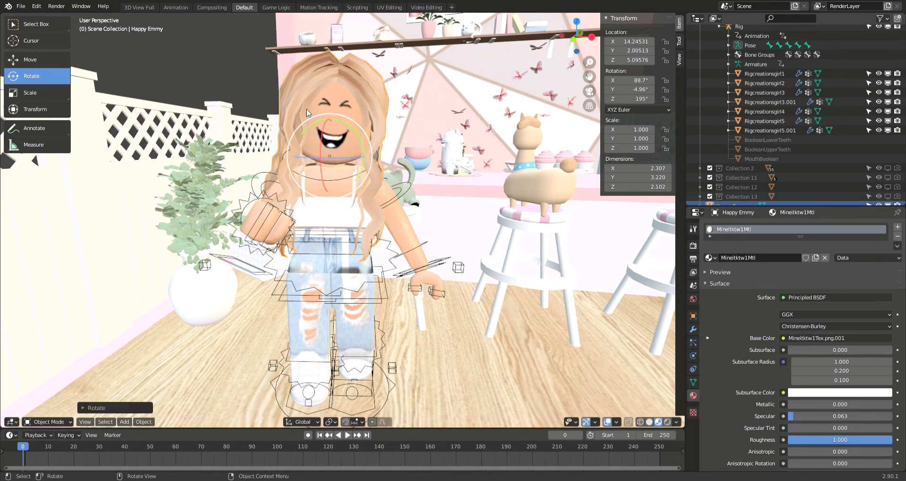
{"action": "left_click", "coordinate": [218, 67]}
{"action": "scroll", "coordinate": [261, 110], "scroll_direction": "down", "scroll_amount": 3}
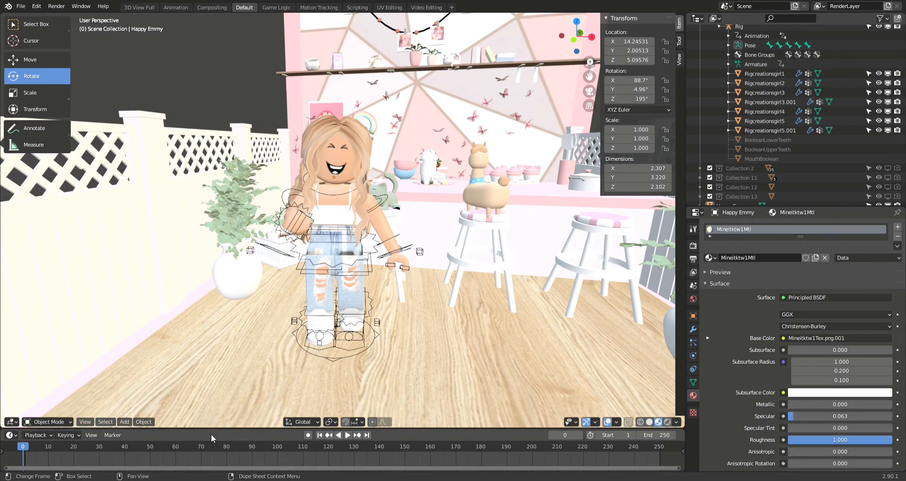
Step: Add a camera to the scene and select the pink cafe room
{"action": "left_click", "coordinate": [125, 423]}
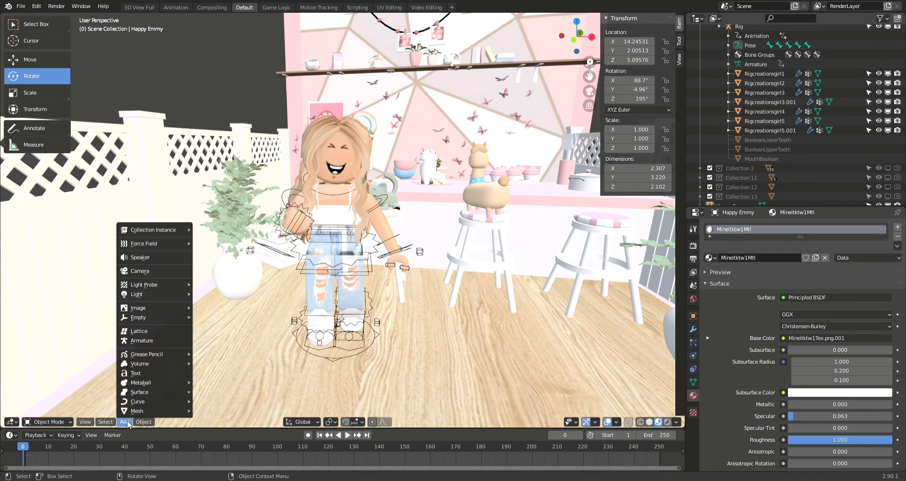
{"action": "mouse_move", "coordinate": [137, 415]}
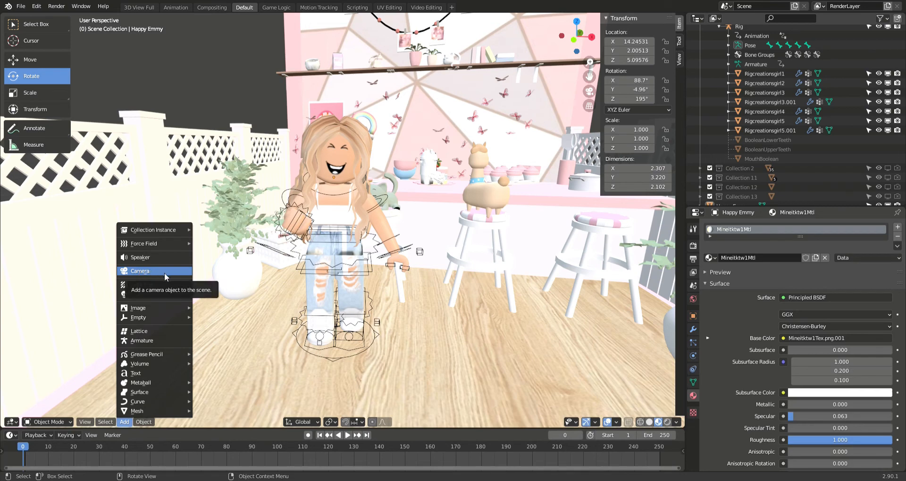
{"action": "left_click", "coordinate": [181, 272]}
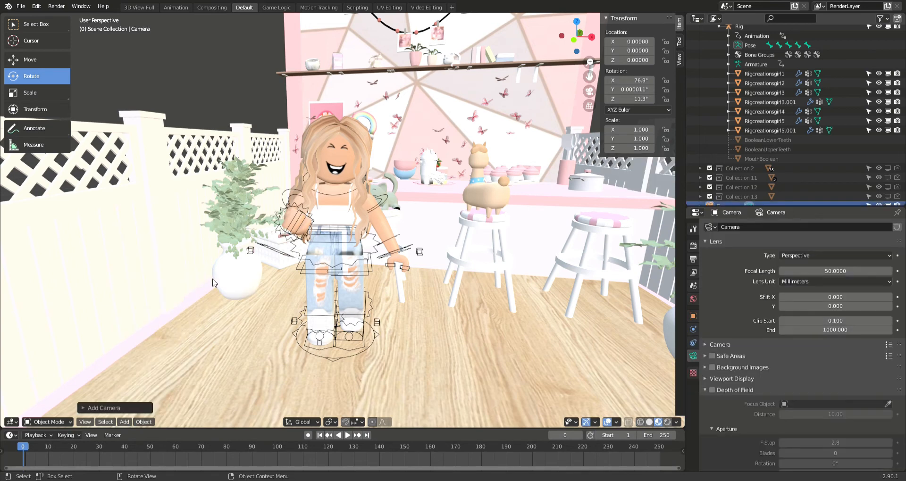
{"action": "scroll", "coordinate": [296, 252], "scroll_direction": "down", "scroll_amount": 6}
{"action": "left_click", "coordinate": [208, 187]}
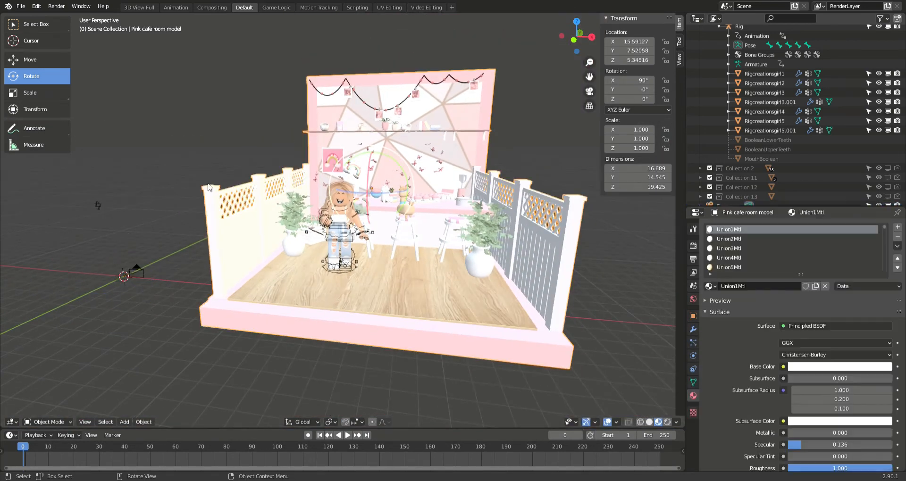
Step: Look through the camera and fly it in front of the character, framing her from head to thighs against the cafe counter
{"action": "left_click", "coordinate": [590, 91]}
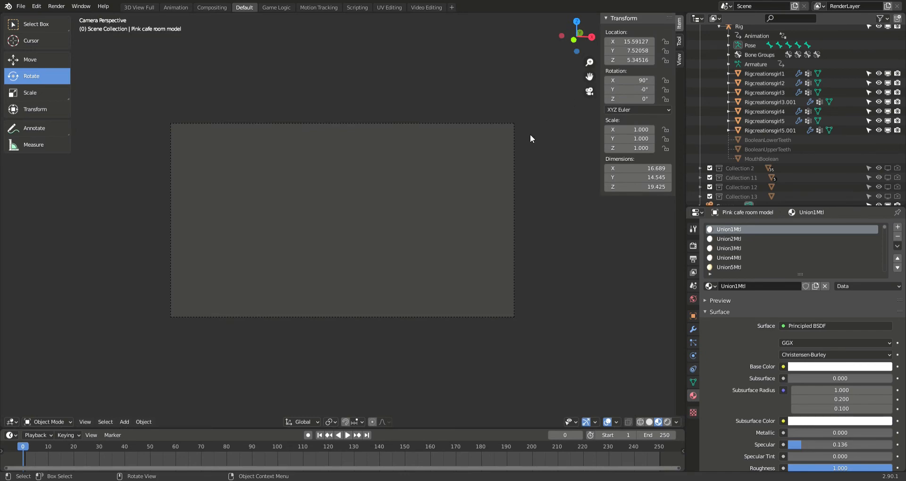
{"action": "key", "text": "shift+grave"}
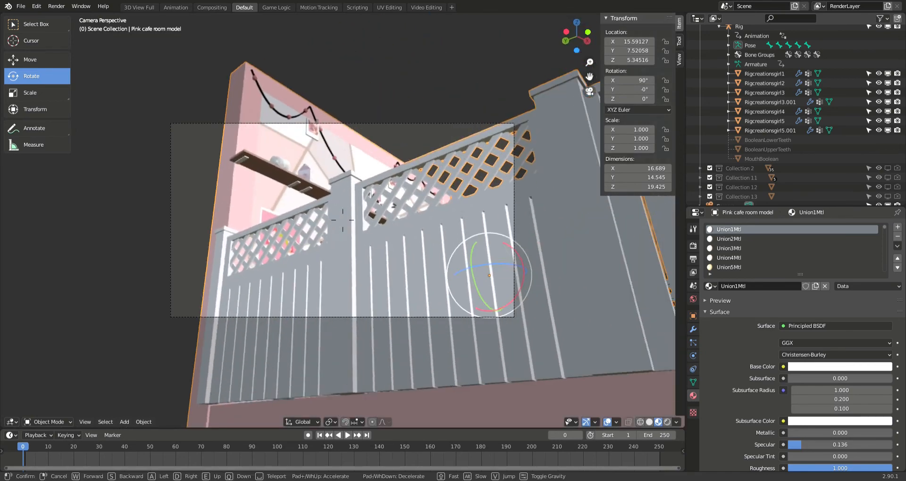
{"action": "key", "text": "w"}
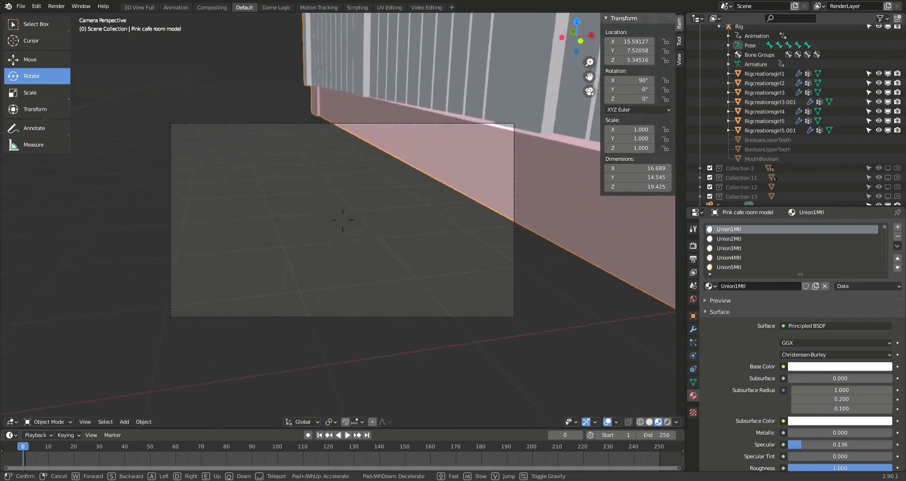
{"action": "key", "text": "d"}
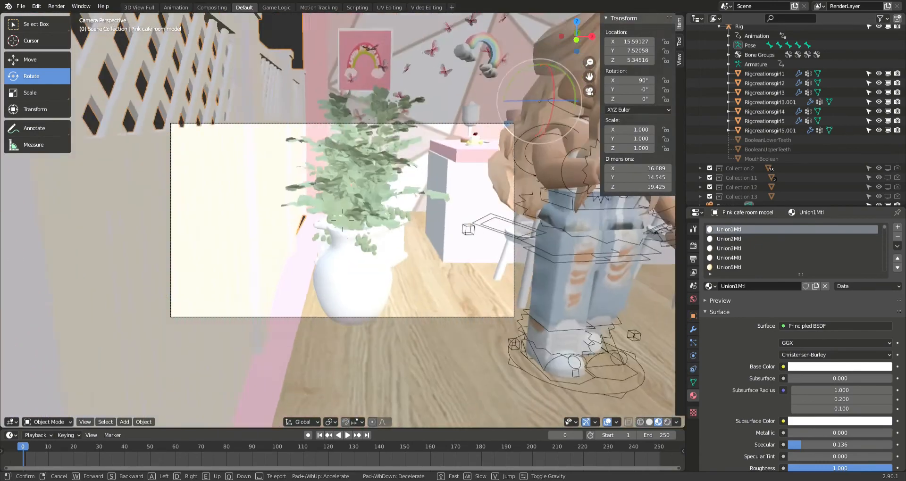
{"action": "key", "text": "s"}
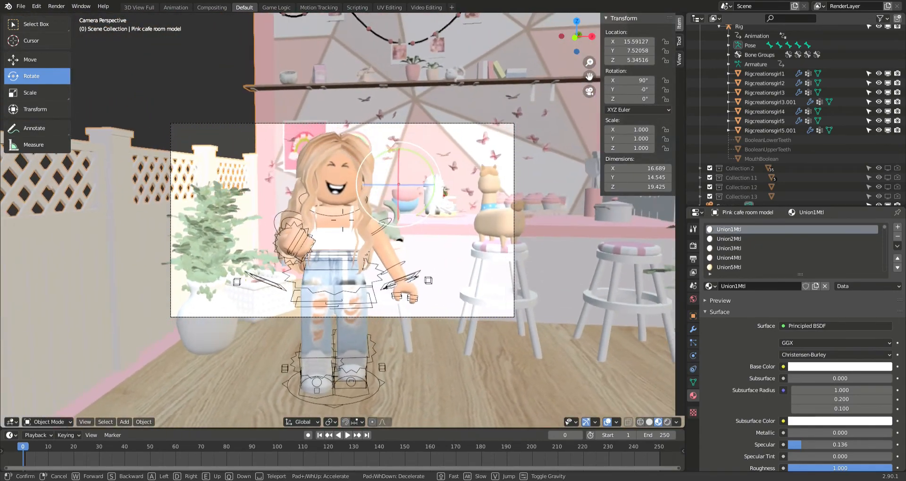
{"action": "key", "text": "w"}
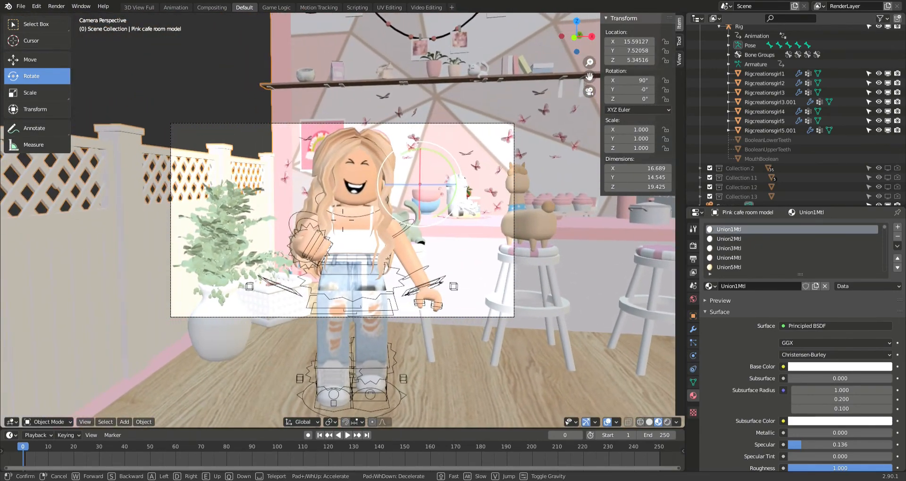
{"action": "left_click", "coordinate": [552, 214]}
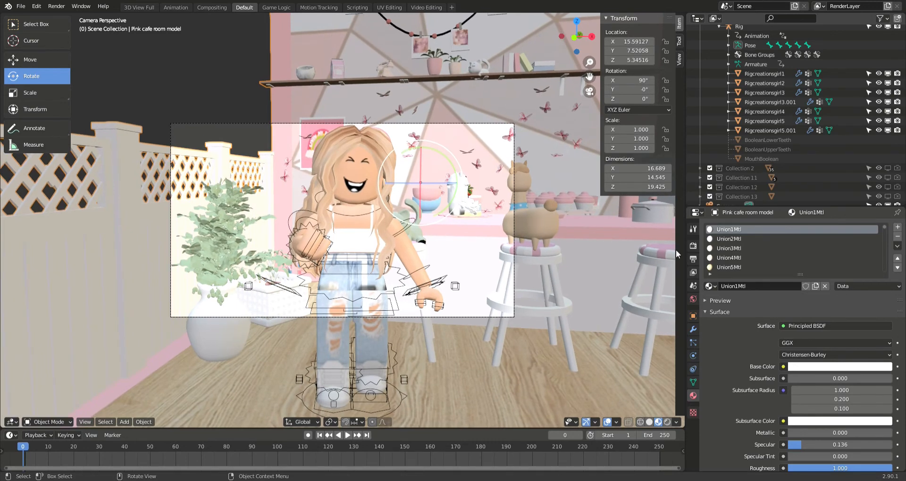
Step: Set the render output resolution to a square 1280 by 1280 px
{"action": "left_click", "coordinate": [693, 246]}
{"action": "left_click", "coordinate": [693, 259]}
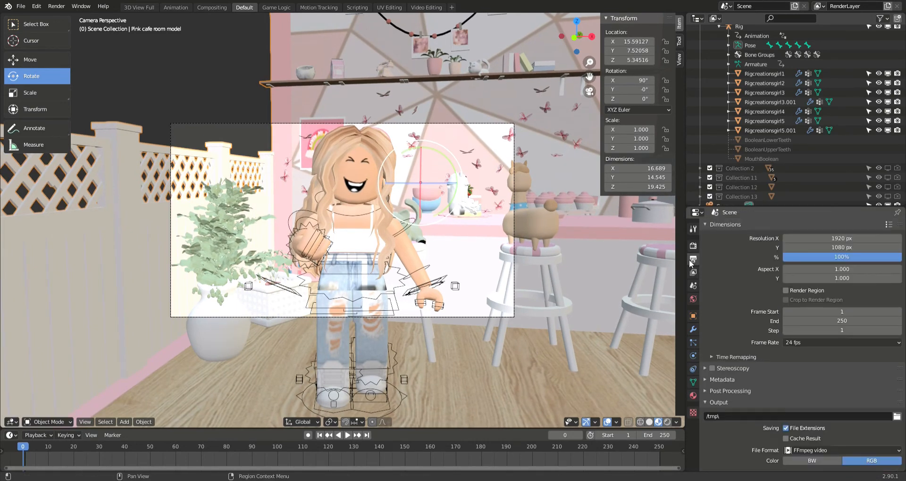
{"action": "left_click", "coordinate": [806, 240]}
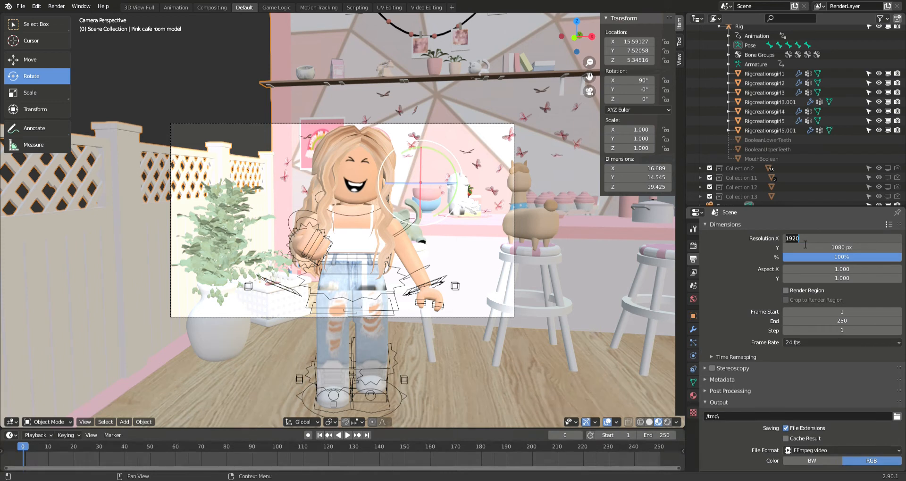
{"action": "type", "text": "1280"}
{"action": "key", "text": "Return"}
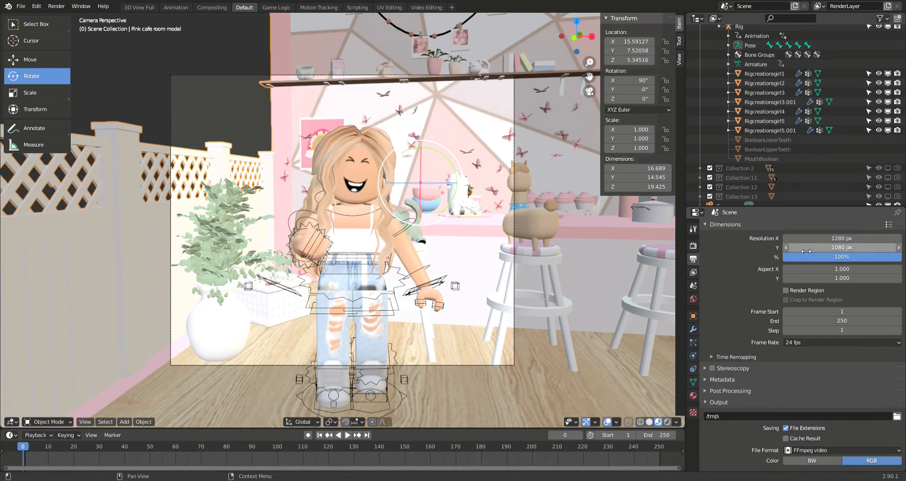
{"action": "left_click", "coordinate": [807, 249]}
{"action": "key", "text": "BackSpace"}
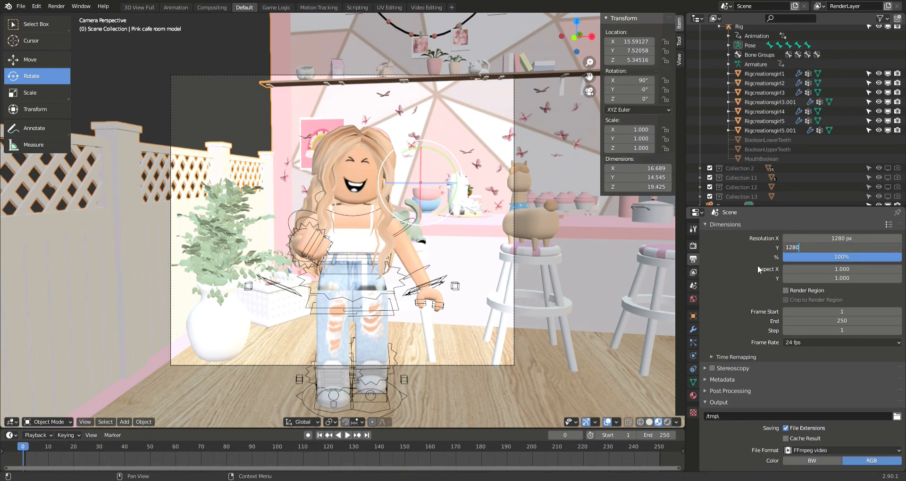
{"action": "type", "text": "1280"}
{"action": "key", "text": "Return"}
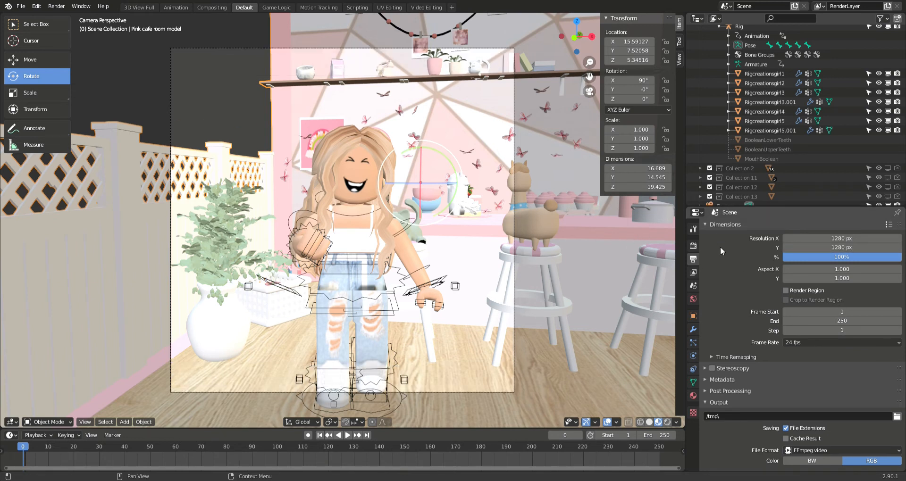
Step: Try a vertical render resolution of 80 px and restore it to 1280 px
{"action": "left_click", "coordinate": [803, 249]}
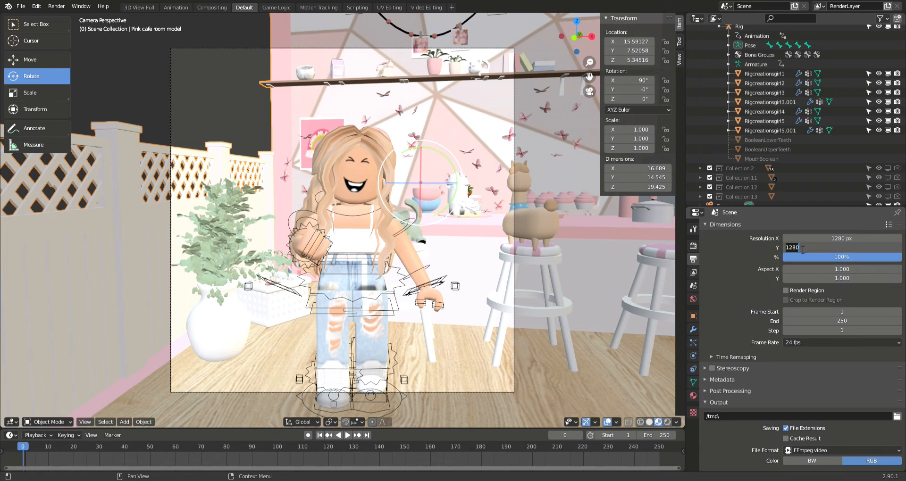
{"action": "key", "text": "BackSpace"}
{"action": "key", "text": "Return"}
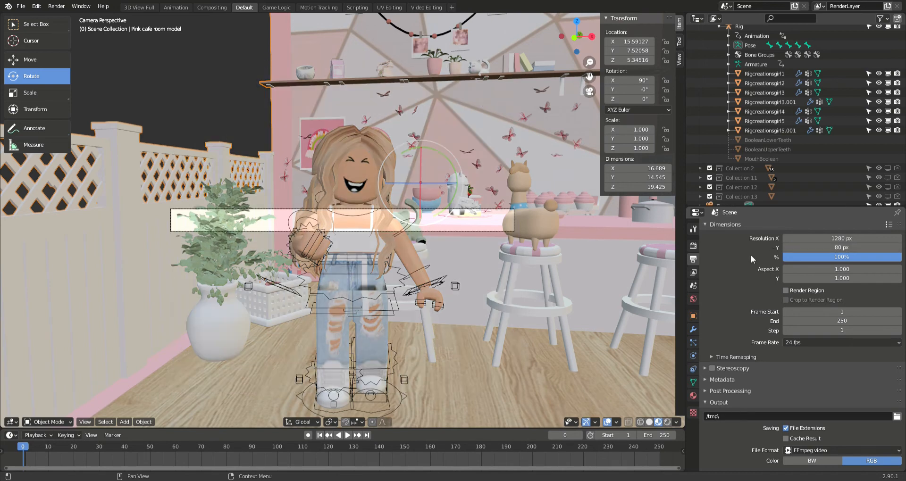
{"action": "left_click", "coordinate": [811, 253]}
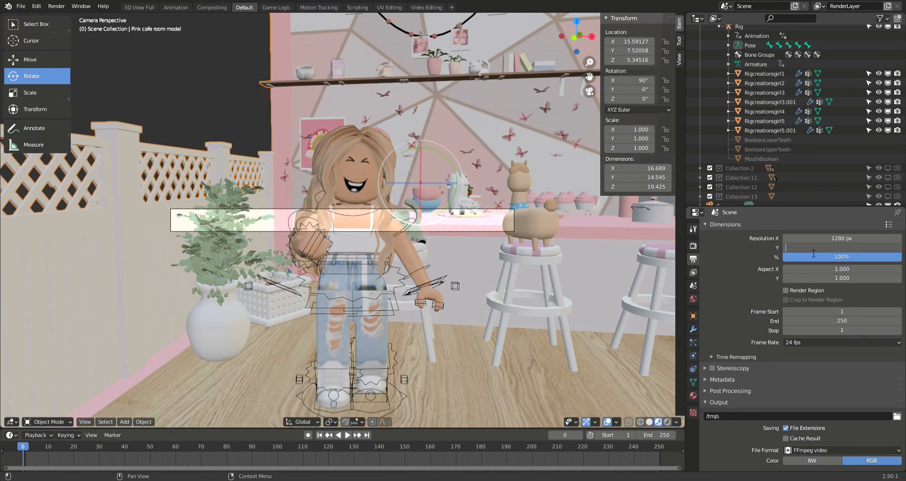
{"action": "type", "text": "1280"}
{"action": "key", "text": "Return"}
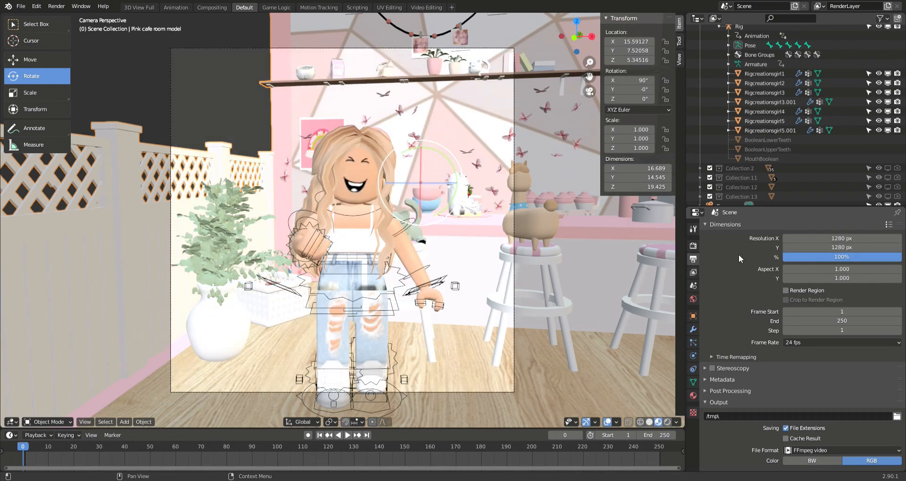
Step: Fly the camera to reframe the character full-length on the left of the square frame, with the llama's stool and counter on the right
{"action": "key", "text": "shift+grave"}
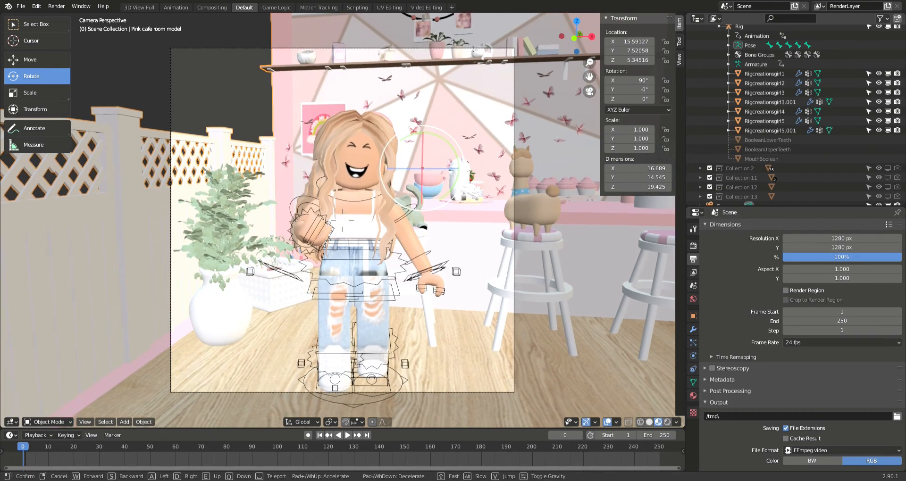
{"action": "left_click", "coordinate": [407, 245]}
{"action": "key", "text": "shift+grave"}
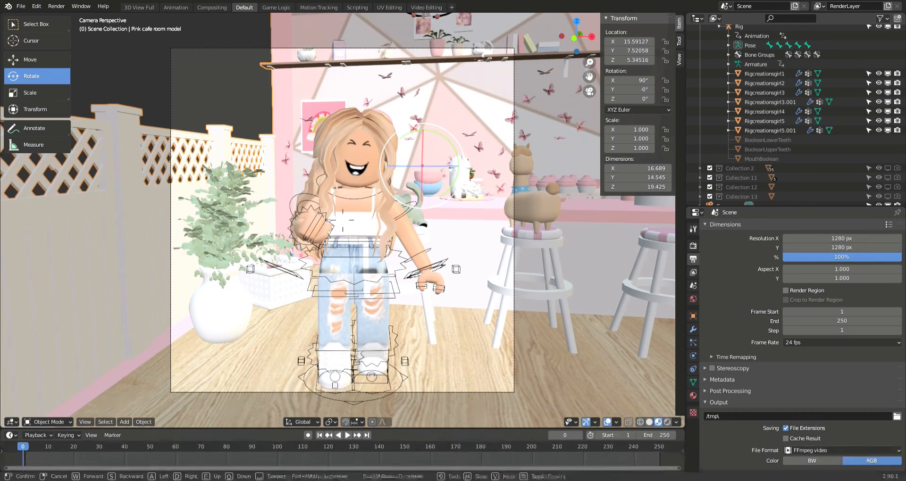
{"action": "key", "text": "a"}
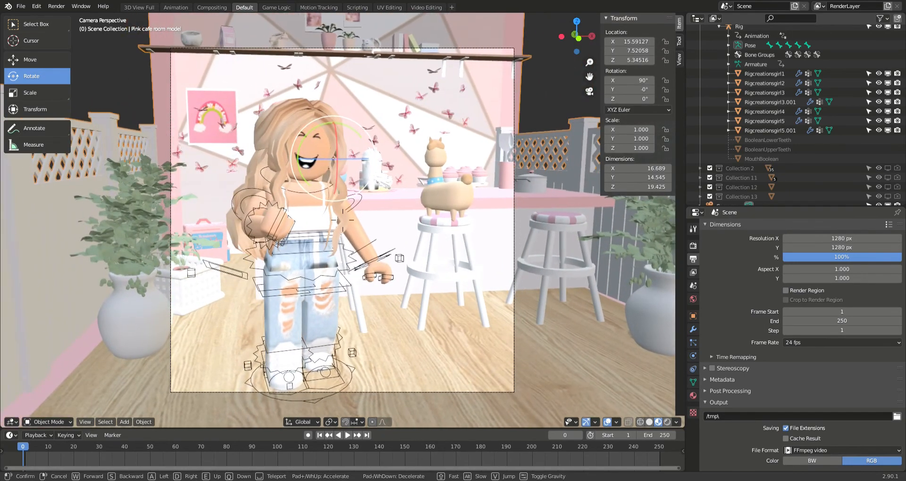
{"action": "key", "text": "d"}
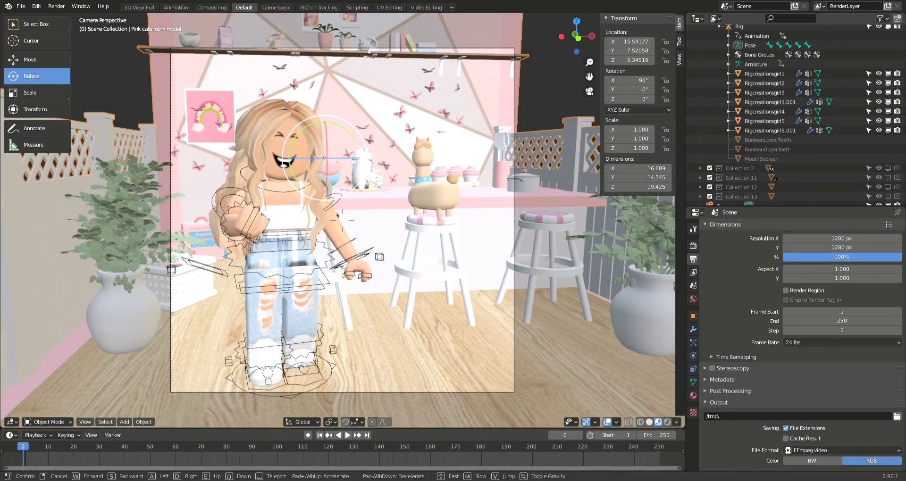
{"action": "key", "text": "d"}
{"action": "key", "text": "a"}
{"action": "key", "text": "d"}
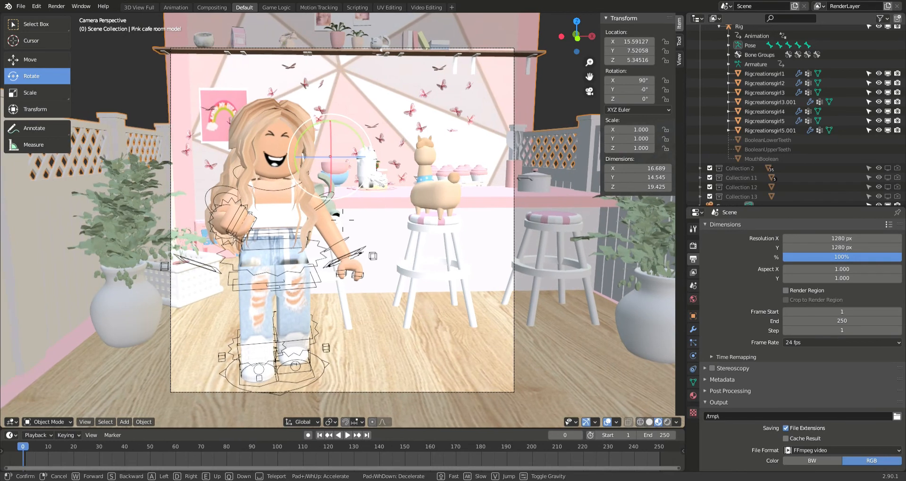
{"action": "left_click", "coordinate": [343, 220]}
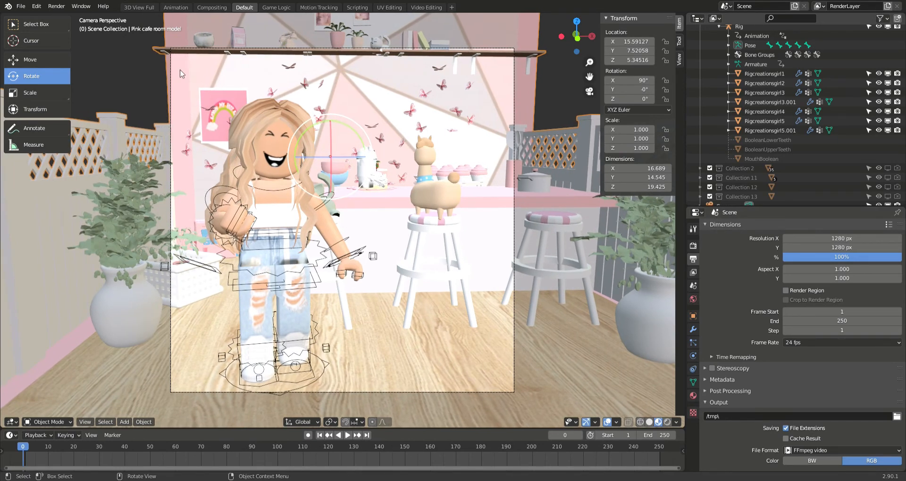
Step: Try vertical render resolutions of 280 px and 208 px and restore the value to 1280 px
{"action": "left_click", "coordinate": [40, 10]}
{"action": "left_click", "coordinate": [38, 9]}
{"action": "left_click", "coordinate": [820, 252]}
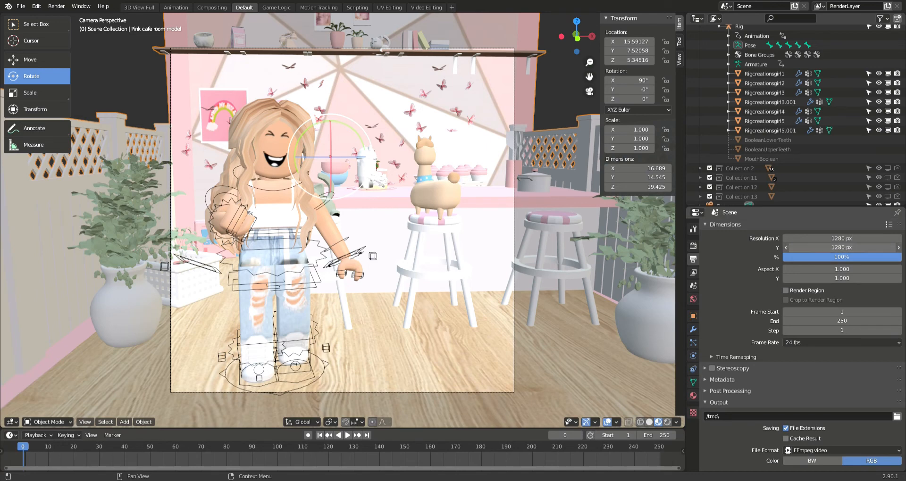
{"action": "key", "text": "BackSpace"}
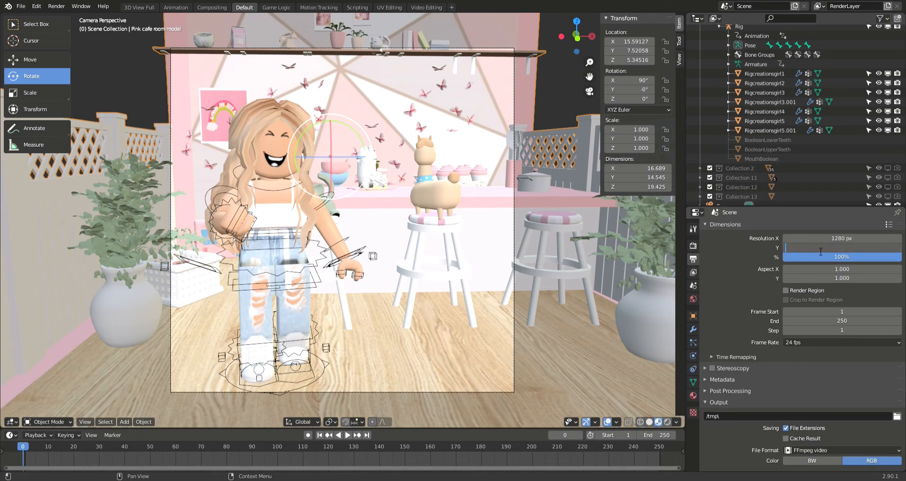
{"action": "type", "text": "280"}
{"action": "key", "text": "Return"}
{"action": "left_click", "coordinate": [818, 249]}
{"action": "key", "text": "BackSpace"}
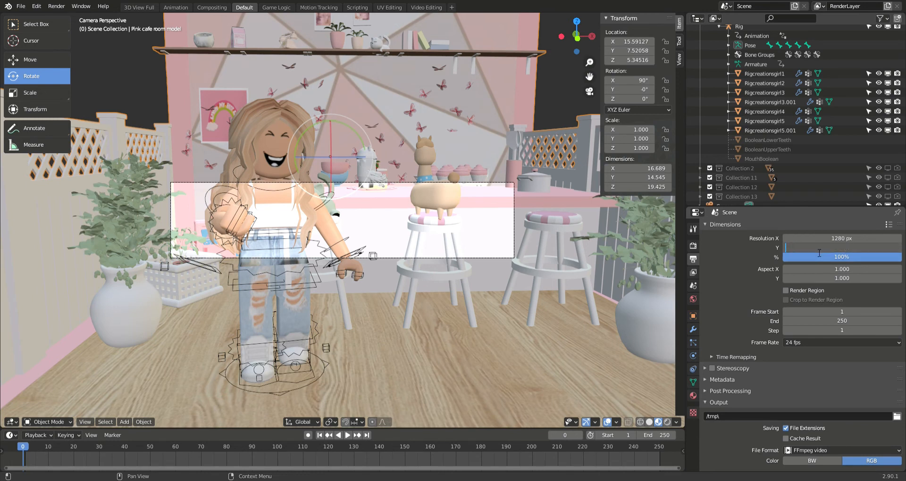
{"action": "type", "text": "208"}
{"action": "key", "text": "Return"}
{"action": "left_click", "coordinate": [813, 251]}
{"action": "type", "text": "1280"}
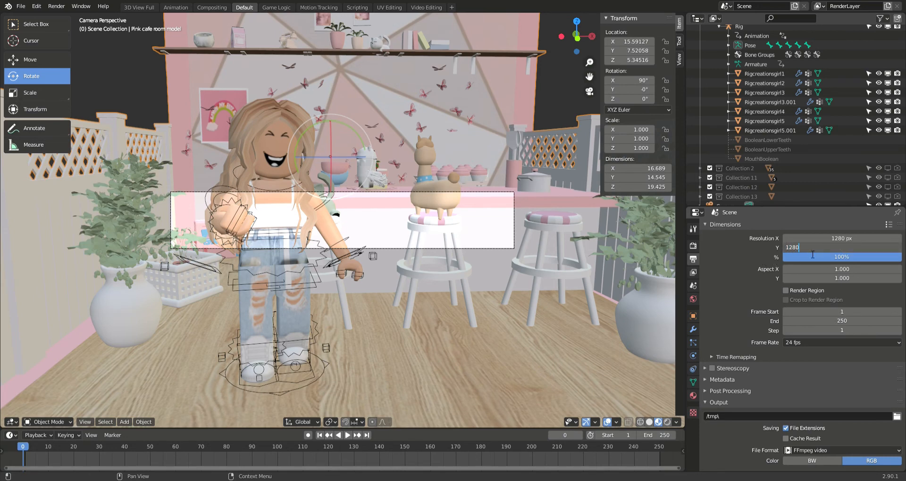
{"action": "key", "text": "Return"}
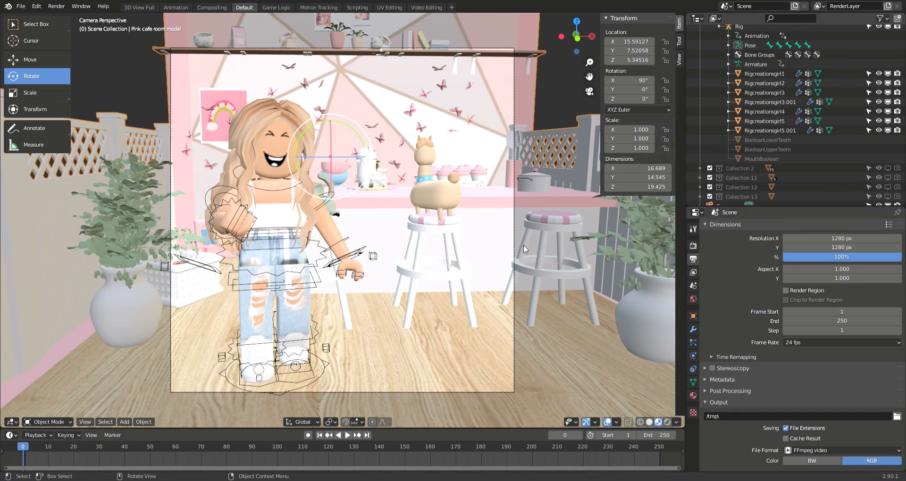
Step: Preview the camera view in rendered shading and return to material preview
{"action": "left_click", "coordinate": [553, 111]}
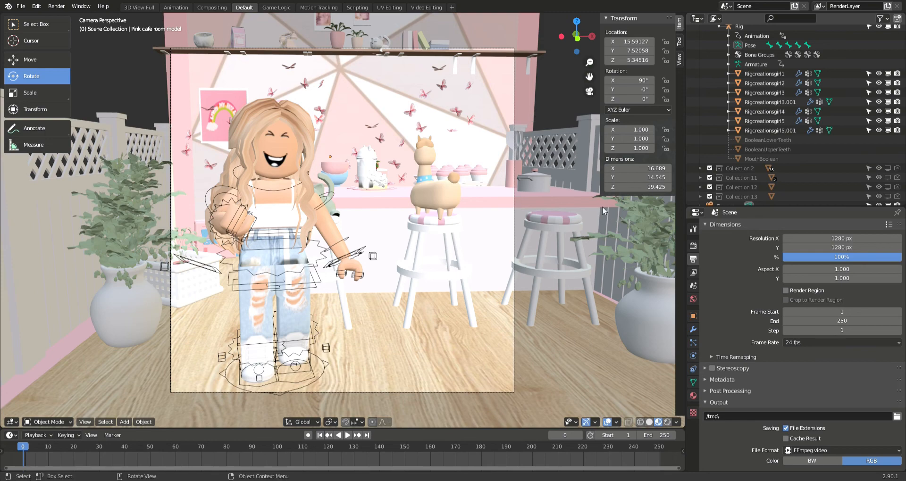
{"action": "left_click", "coordinate": [668, 422]}
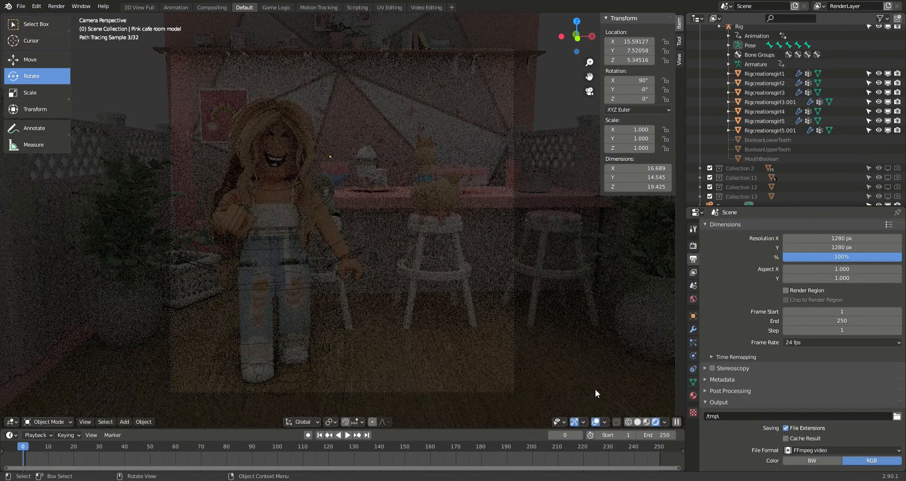
{"action": "left_click", "coordinate": [648, 422]}
{"action": "right_click", "coordinate": [648, 421]}
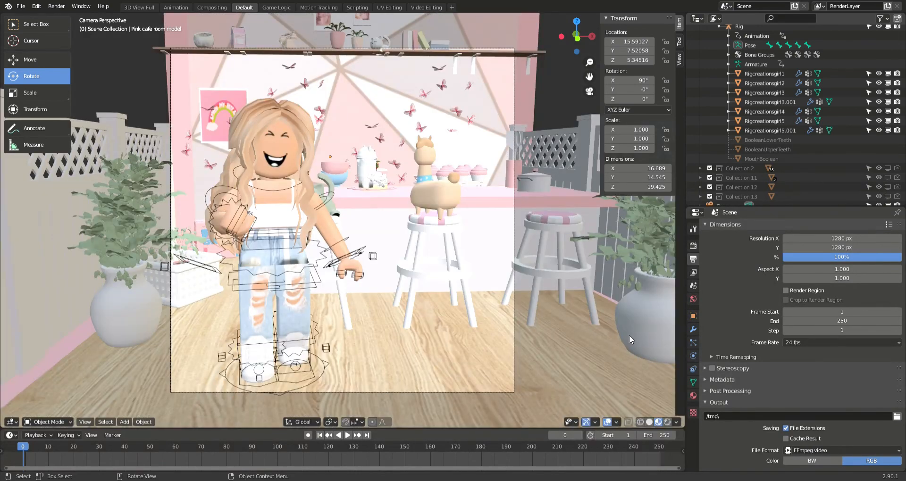
Step: Add a sun light to the scene
{"action": "left_click", "coordinate": [124, 422]}
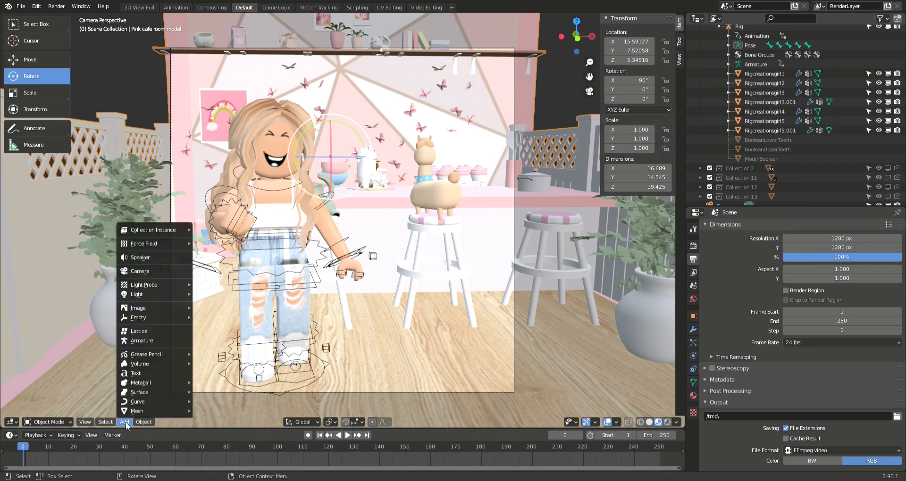
{"action": "mouse_move", "coordinate": [144, 297]}
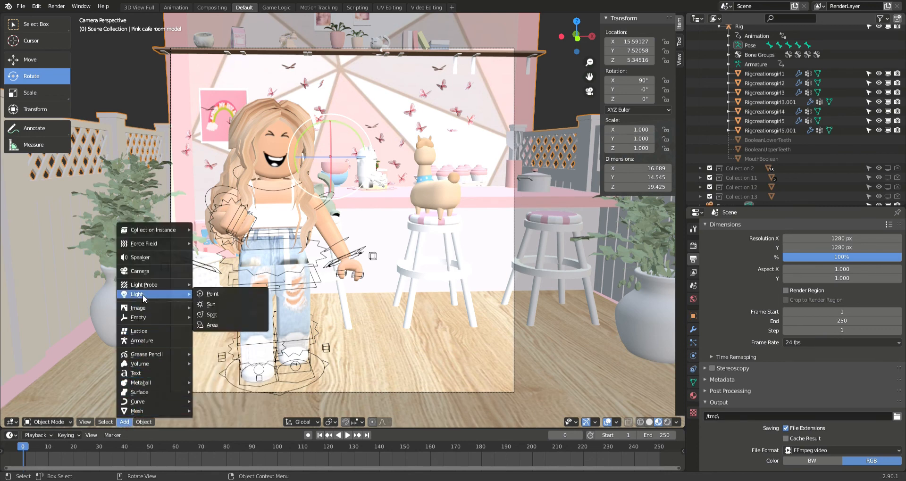
{"action": "left_click", "coordinate": [220, 305]}
Step: Leave the camera view and move the sun light in front of the cafe room to about X 12.69, Z 7.94
{"action": "scroll", "coordinate": [412, 273], "scroll_direction": "down", "scroll_amount": 5}
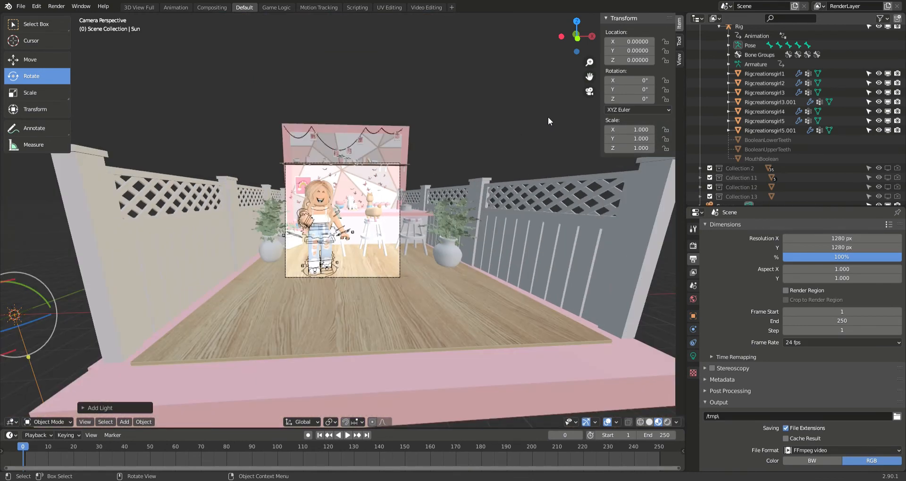
{"action": "left_click", "coordinate": [589, 93]}
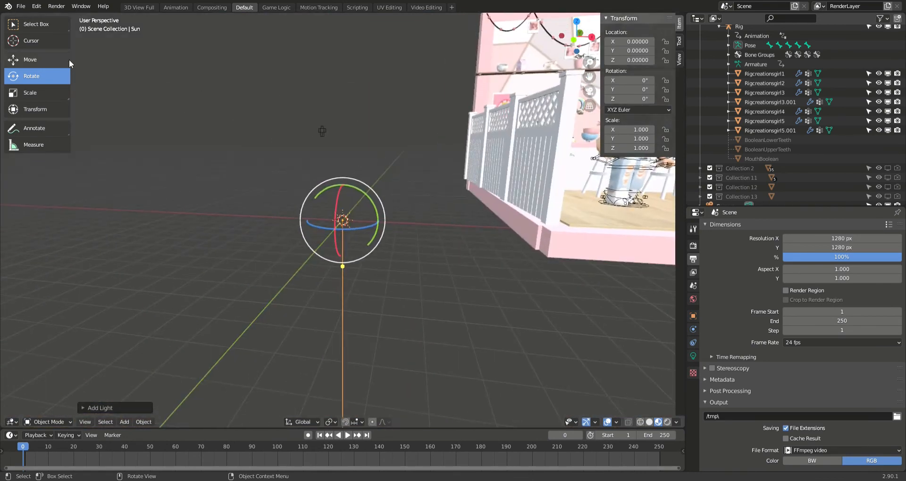
{"action": "left_click", "coordinate": [66, 58]}
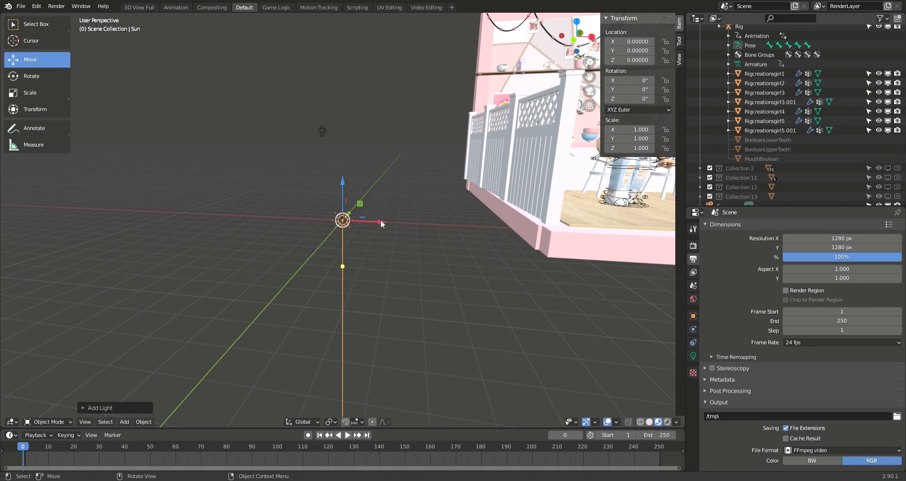
{"action": "left_click_drag", "start_coordinate": [381, 220], "coordinate": [640, 231]}
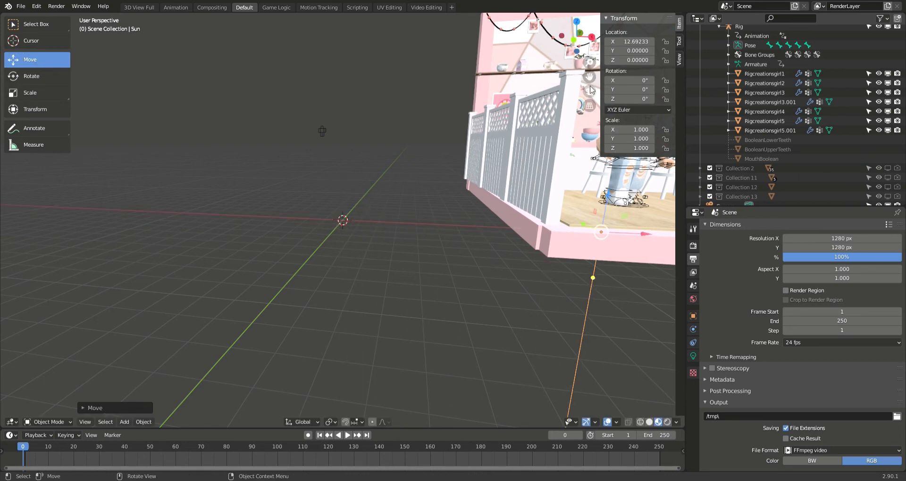
{"action": "left_click_drag", "start_coordinate": [590, 77], "coordinate": [457, 187]}
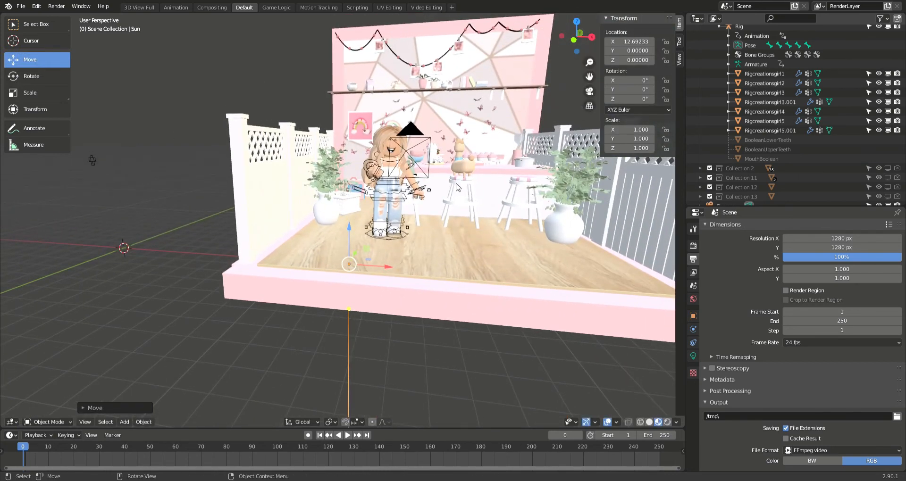
{"action": "left_click_drag", "start_coordinate": [350, 232], "coordinate": [371, 56]}
{"action": "scroll", "coordinate": [360, 75], "scroll_direction": "up", "scroll_amount": 4}
{"action": "scroll", "coordinate": [359, 75], "scroll_direction": "down", "scroll_amount": 3}
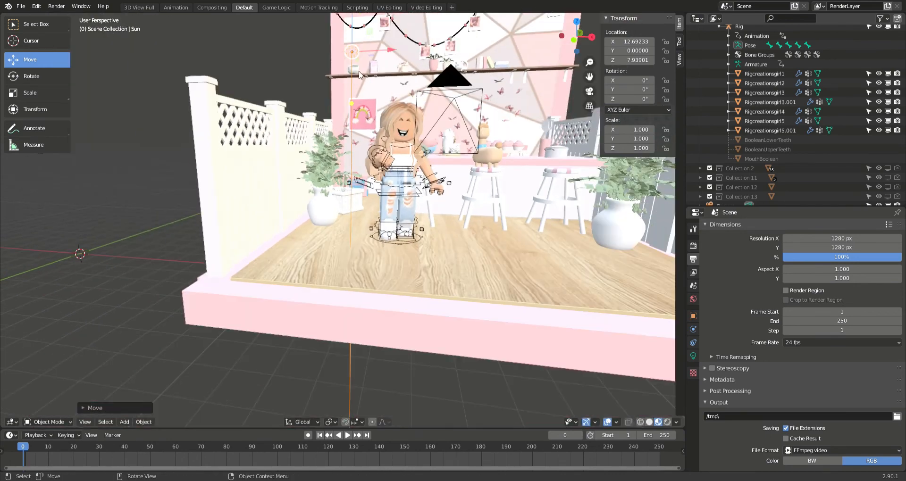
Step: Aim the sun light into the cafe room in rendered shading, at a rotation of about X 98°, Y 0.865°, Z 9.84°
{"action": "left_click_drag", "start_coordinate": [352, 103], "coordinate": [383, 116]}
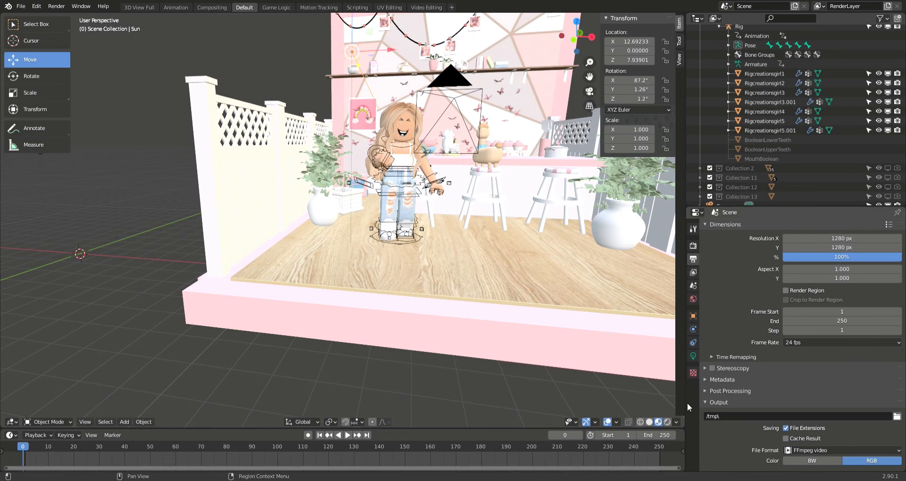
{"action": "left_click", "coordinate": [670, 423]}
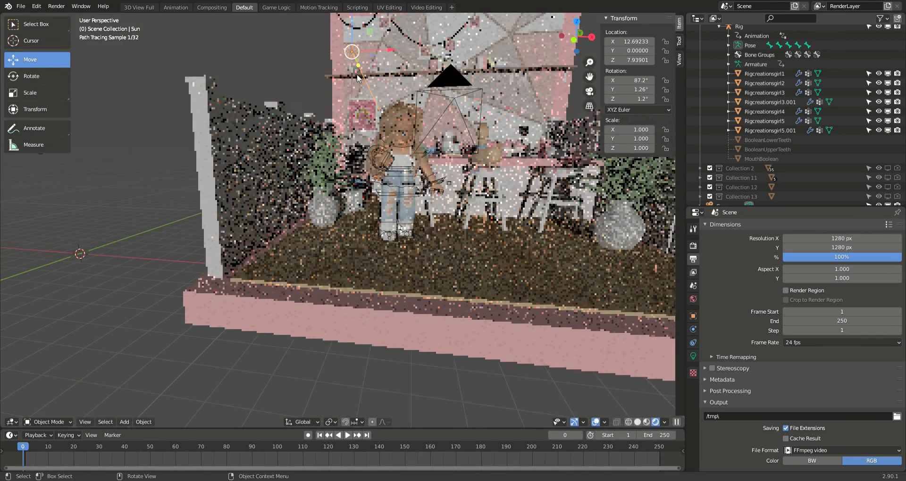
{"action": "left_click_drag", "start_coordinate": [357, 76], "coordinate": [357, 77]}
Step: Switch the render engine from Cycles to Eevee
{"action": "left_click", "coordinate": [693, 246]}
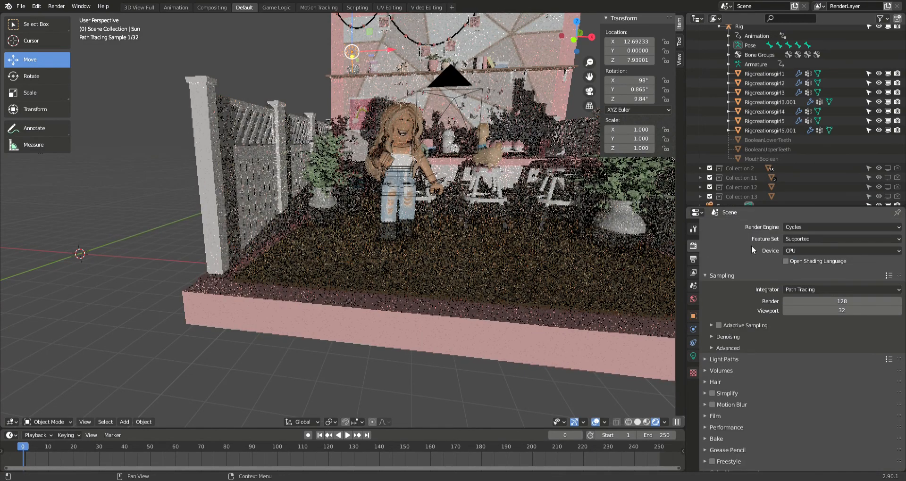
{"action": "left_click", "coordinate": [793, 229]}
{"action": "left_click", "coordinate": [793, 229]}
{"action": "left_click", "coordinate": [794, 227]}
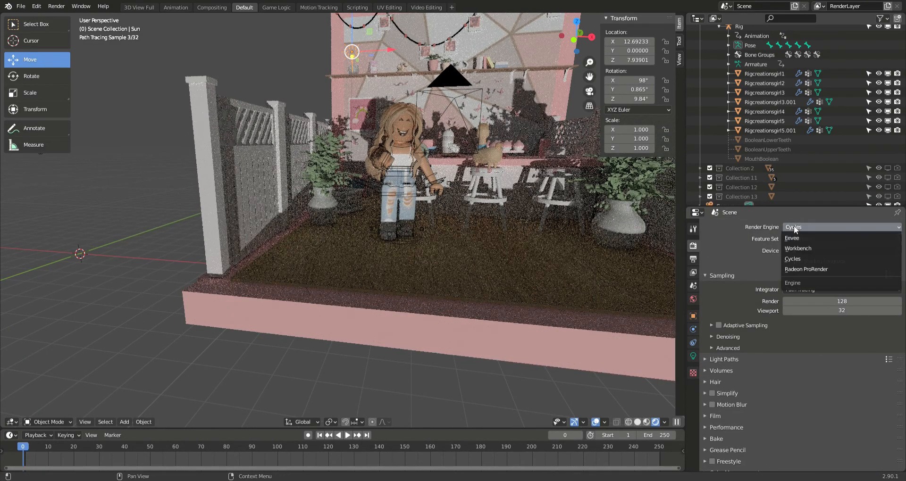
{"action": "left_click", "coordinate": [792, 237]}
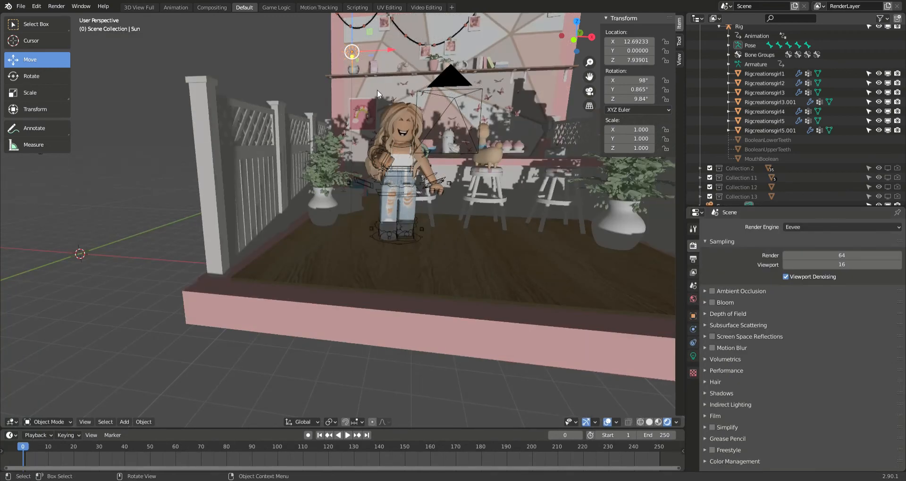
Step: Reselect the sun light, nudge it to about X 12.74, Y 0.02, Z 7.99, and look through the camera
{"action": "left_click", "coordinate": [356, 66]}
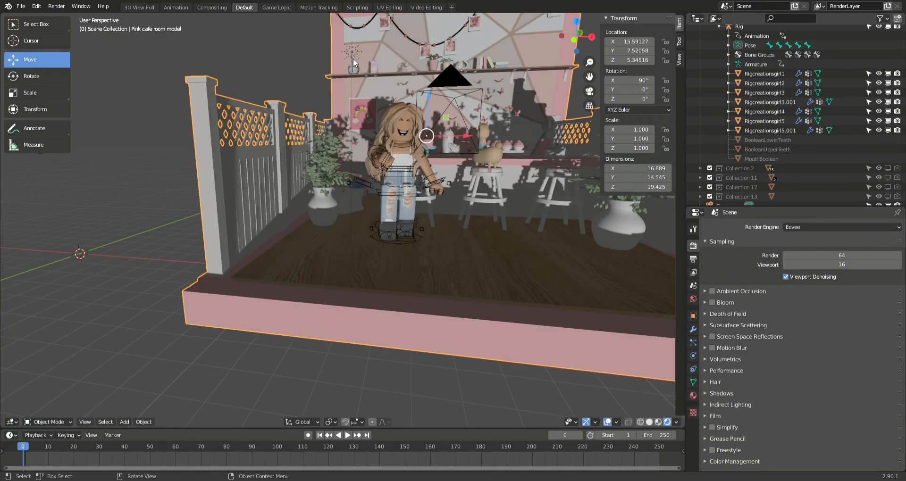
{"action": "left_click", "coordinate": [353, 83]}
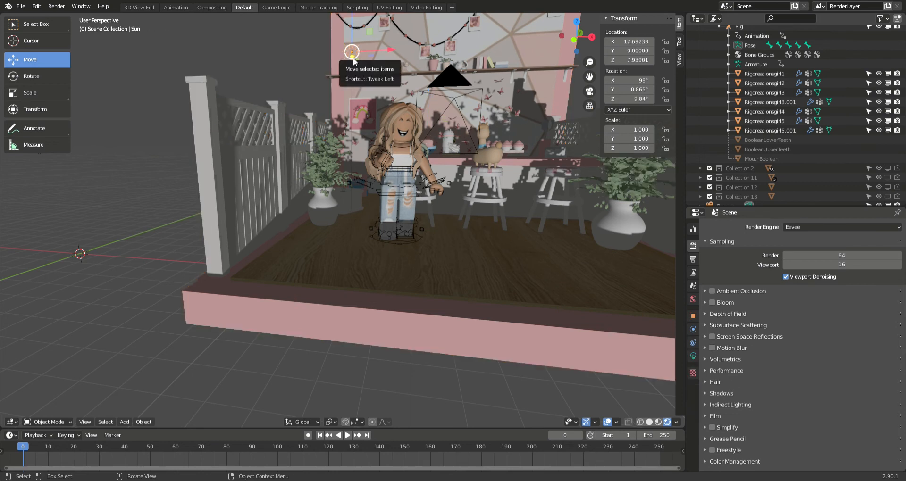
{"action": "left_click_drag", "start_coordinate": [353, 59], "coordinate": [356, 58]}
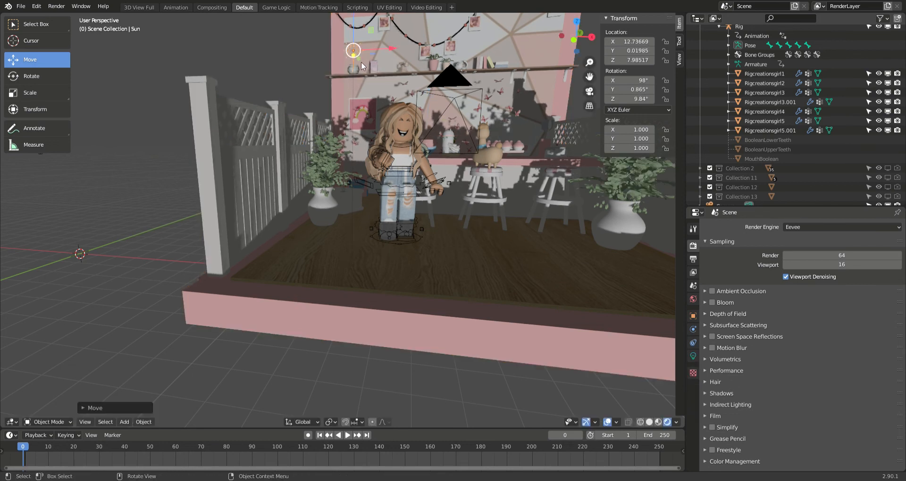
{"action": "left_click", "coordinate": [589, 91]}
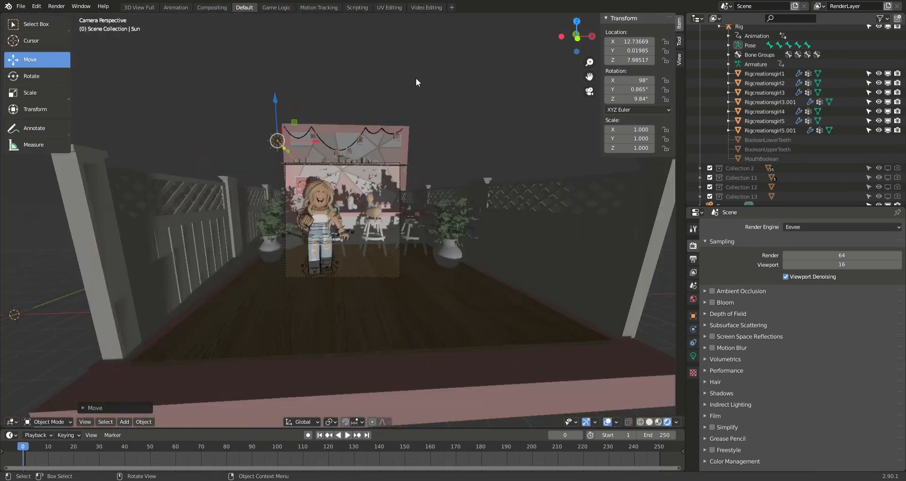
Step: Re-aim the sun light at a rotation of about X 69.9°, Y 2.94°, Z 29.3° and turn off its shadow
{"action": "scroll", "coordinate": [375, 105], "scroll_direction": "up", "scroll_amount": 4}
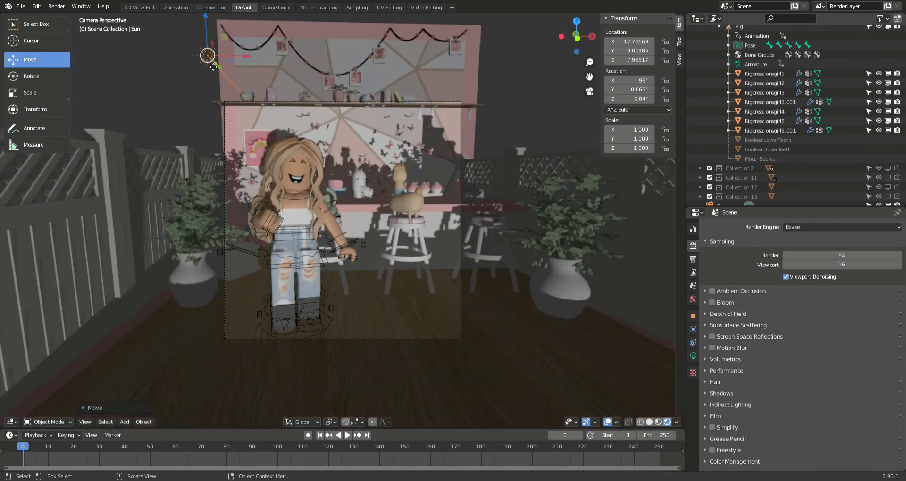
{"action": "left_click_drag", "start_coordinate": [222, 69], "coordinate": [174, 184]}
{"action": "left_click", "coordinate": [693, 356]}
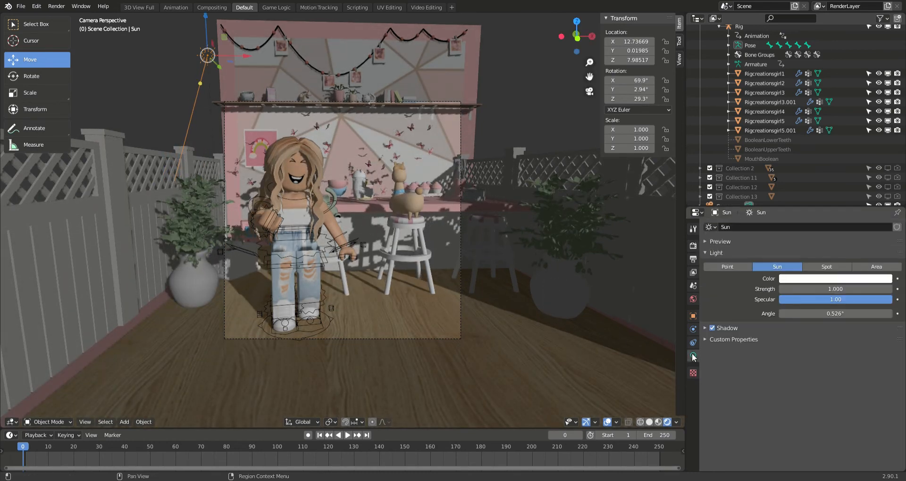
{"action": "left_click", "coordinate": [716, 328]}
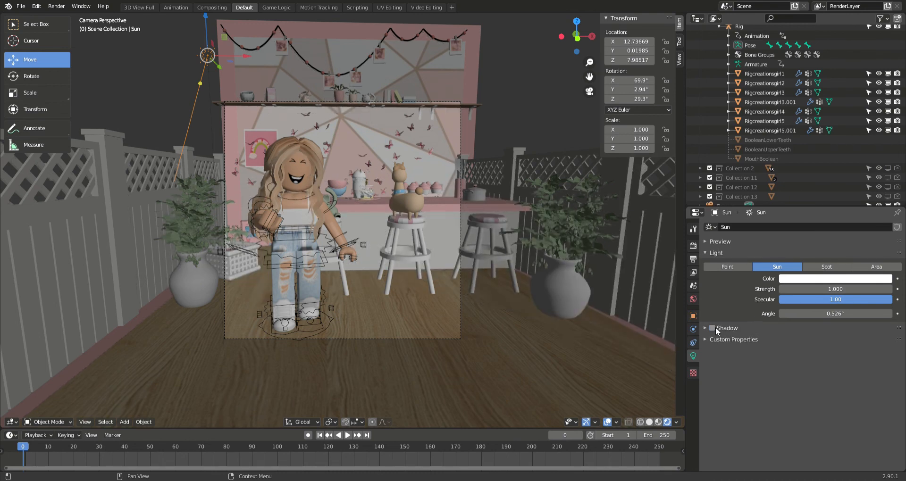
{"action": "left_click", "coordinate": [716, 327]}
{"action": "left_click", "coordinate": [715, 328]}
{"action": "left_click", "coordinate": [715, 327]}
{"action": "left_click", "coordinate": [715, 327]}
Step: Try sun light strengths of 10 and 8 on the character and cafe room
{"action": "left_click", "coordinate": [799, 290]}
{"action": "key", "text": "BackSpace"}
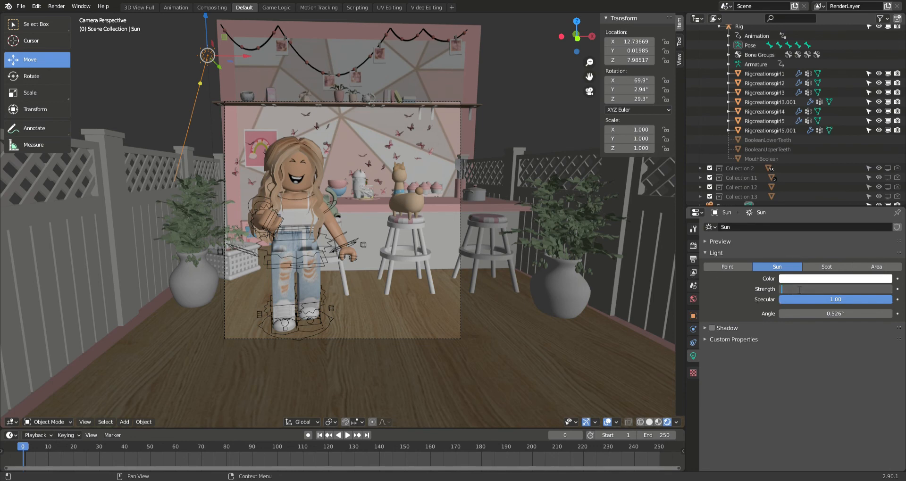
{"action": "type", "text": "10"}
{"action": "key", "text": "Return"}
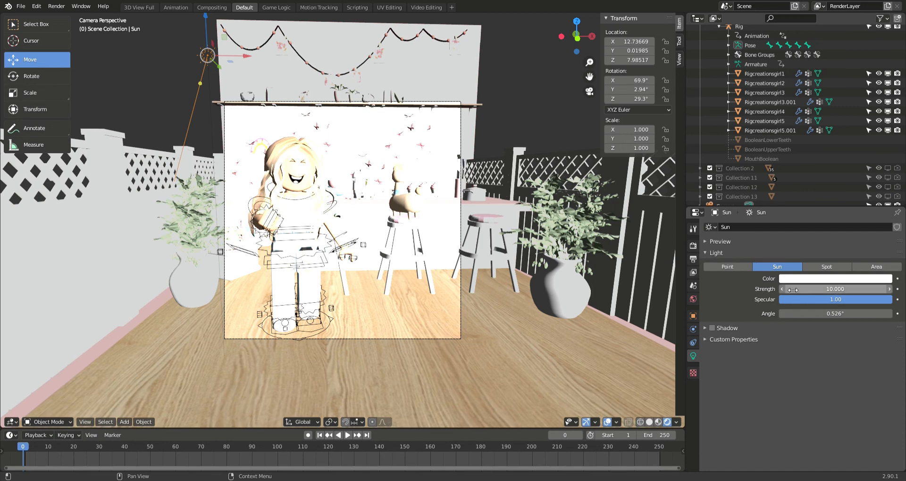
{"action": "left_click", "coordinate": [826, 290]}
{"action": "type", "text": "8"}
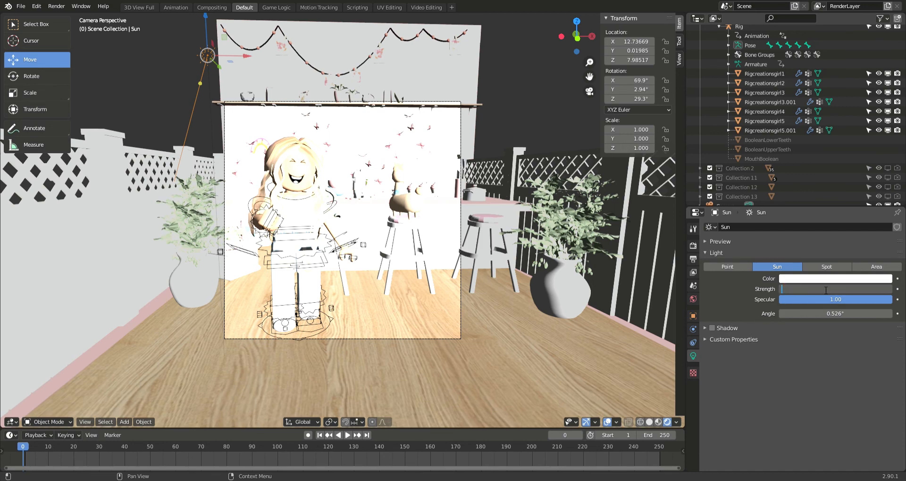
{"action": "key", "text": "Return"}
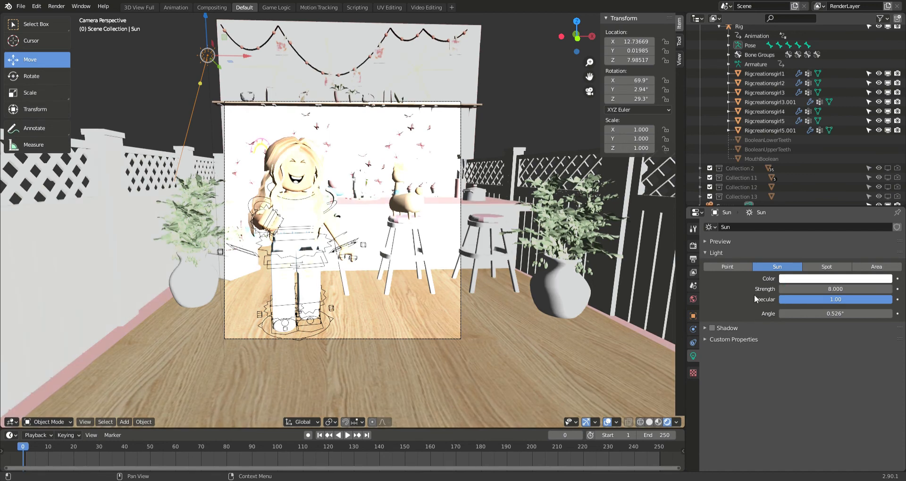
Step: Set the sun light's strength to 4
{"action": "left_click", "coordinate": [813, 290]}
{"action": "key", "text": "BackSpace"}
{"action": "type", "text": "4"}
{"action": "key", "text": "Return"}
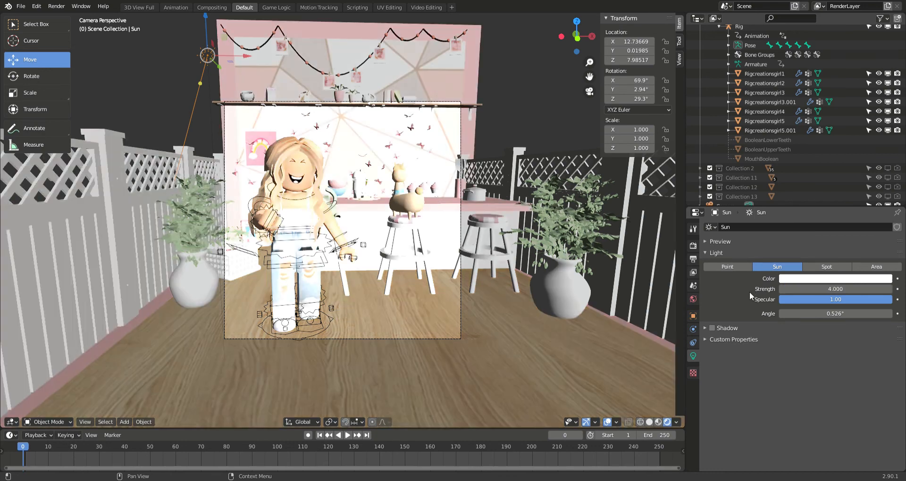
Step: Try a sun light strength of 5 and return it to 4
{"action": "left_click", "coordinate": [804, 289]}
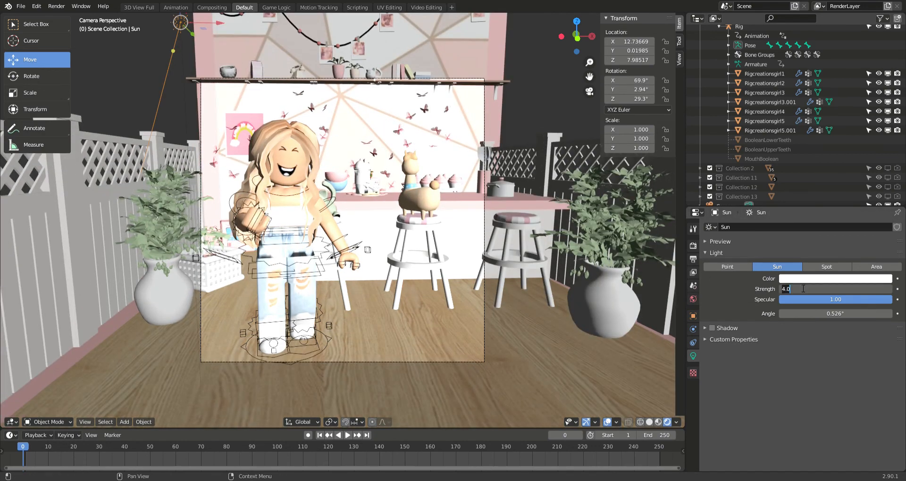
{"action": "type", "text": "5"}
{"action": "key", "text": "Return"}
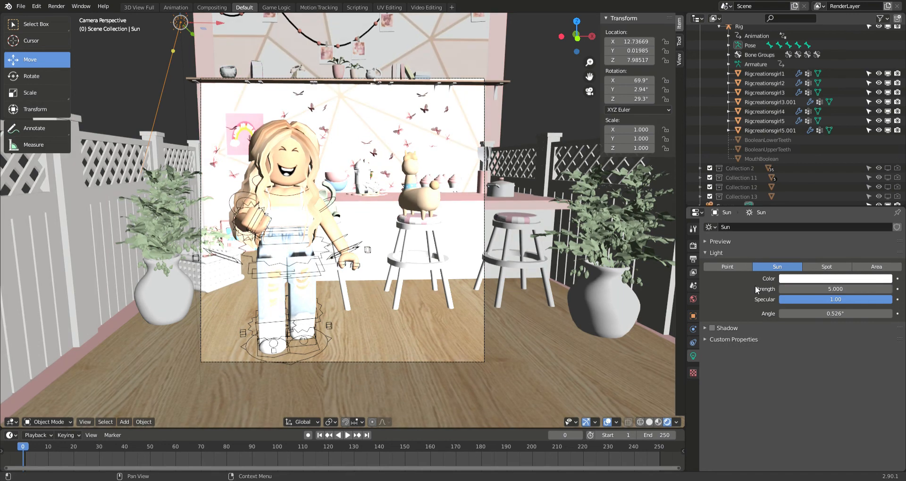
{"action": "left_click", "coordinate": [811, 290]}
{"action": "key", "text": "BackSpace"}
{"action": "type", "text": "4"}
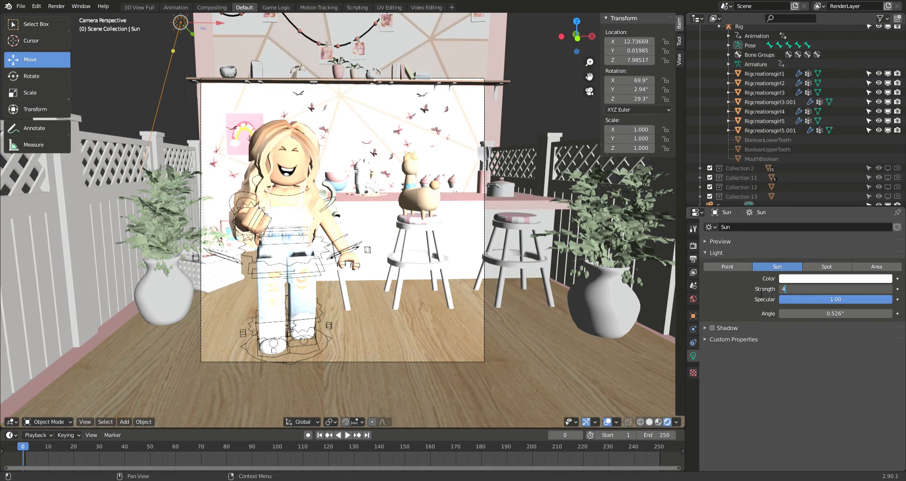
{"action": "key", "text": "Return"}
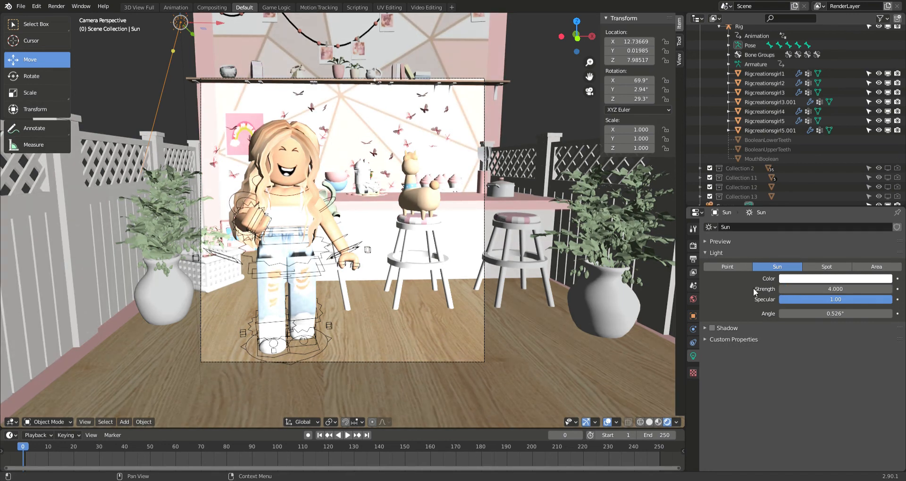
Step: Compare a weaker sun light strength of 3 and restore the strength to 4
{"action": "left_click", "coordinate": [811, 289]}
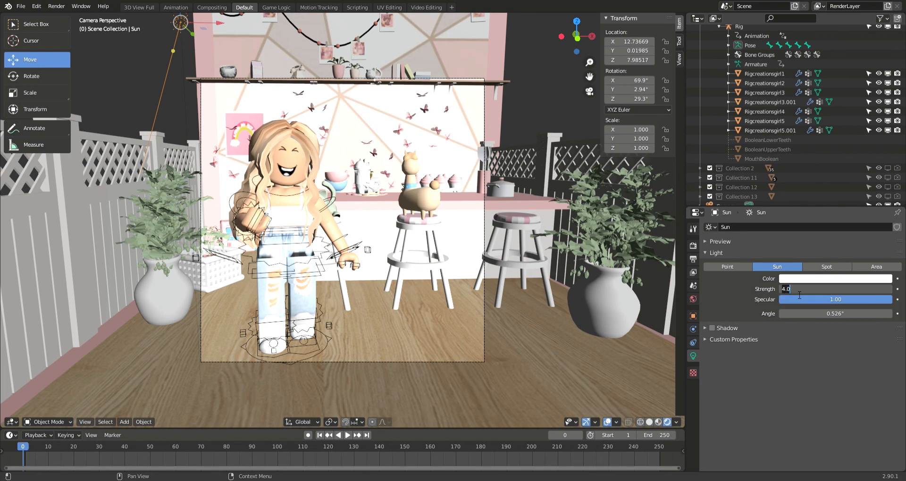
{"action": "key", "text": "BackSpace"}
{"action": "type", "text": "3"}
{"action": "key", "text": "Return"}
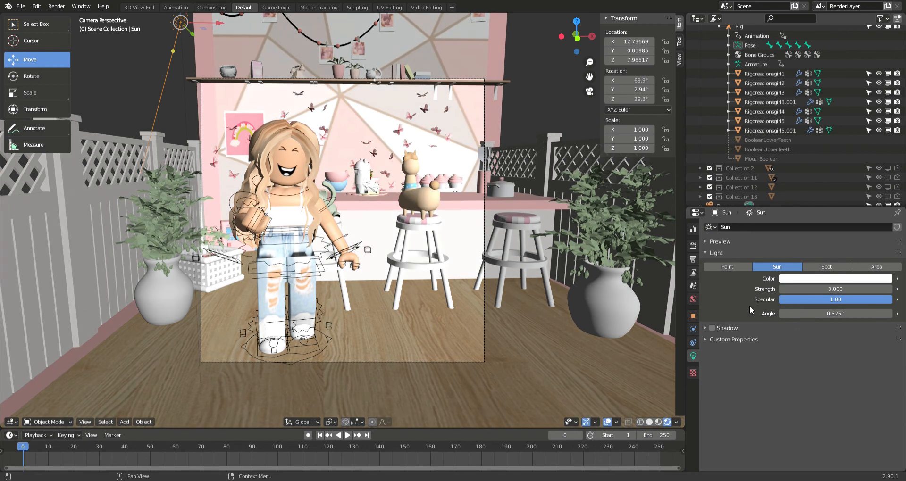
{"action": "left_click", "coordinate": [808, 291]}
{"action": "key", "text": "BackSpace"}
{"action": "type", "text": "4"}
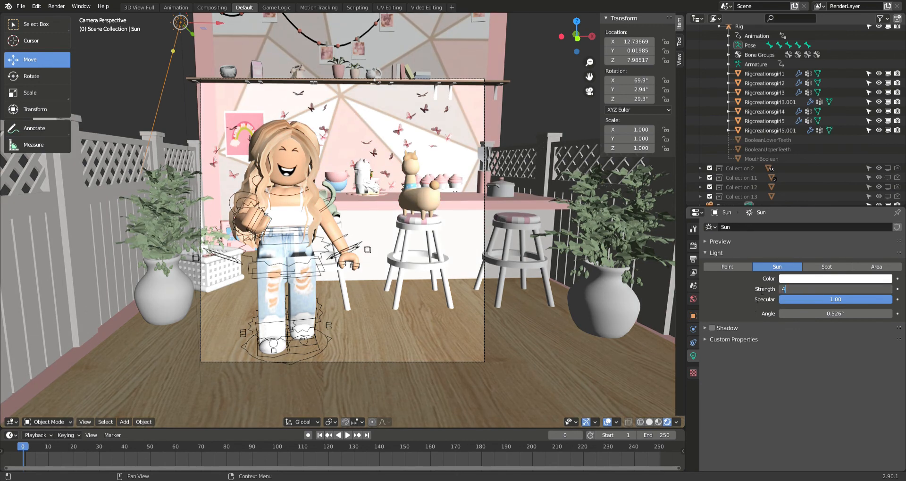
{"action": "key", "text": "Return"}
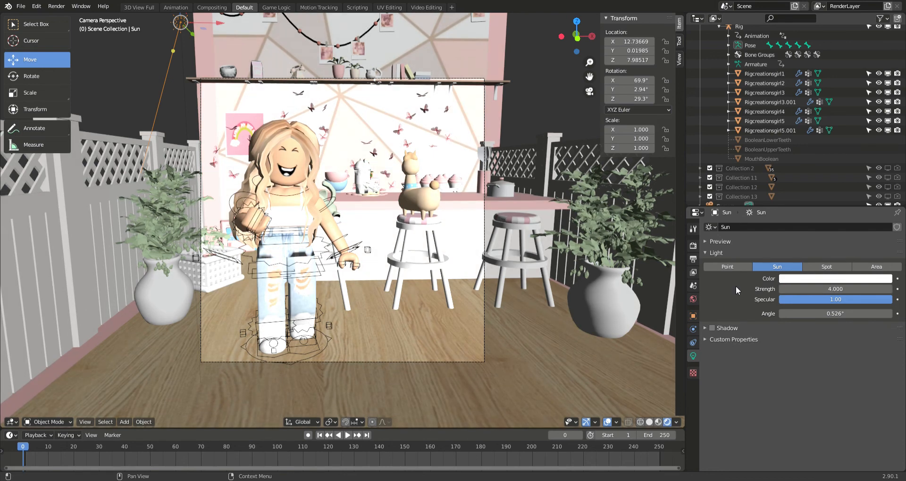
Step: Tint the sun light's color a very pale pink and compare the scene in material preview and rendered shading
{"action": "left_click", "coordinate": [804, 279]}
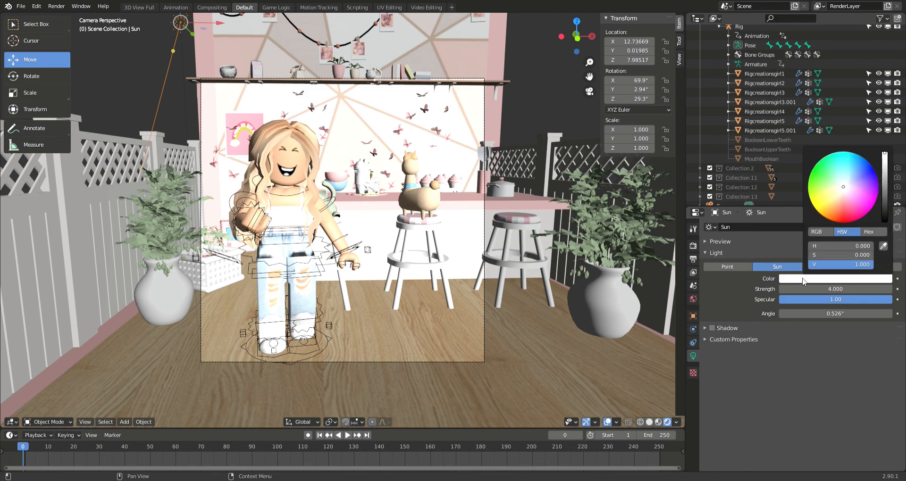
{"action": "mouse_move", "coordinate": [844, 187]}
{"action": "left_mouse_down"}
{"action": "mouse_move", "coordinate": [830, 176]}
{"action": "mouse_move", "coordinate": [844, 190]}
{"action": "left_mouse_up"}
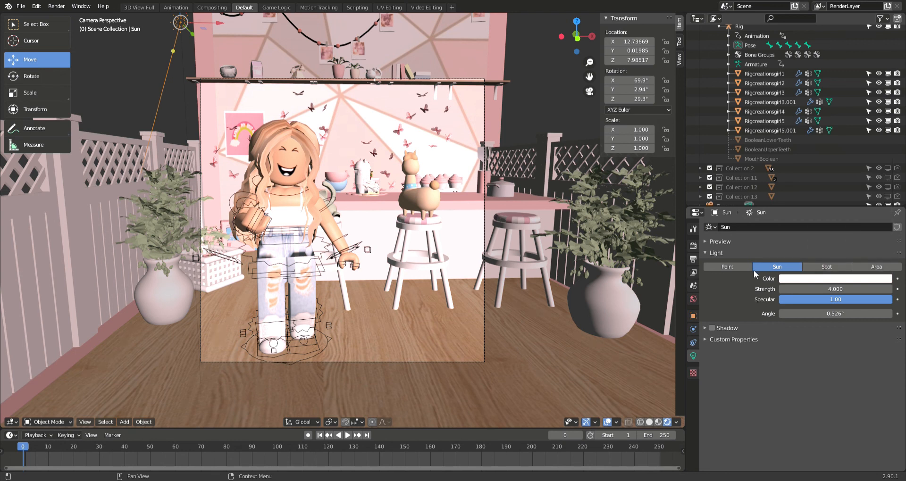
{"action": "left_click", "coordinate": [658, 423]}
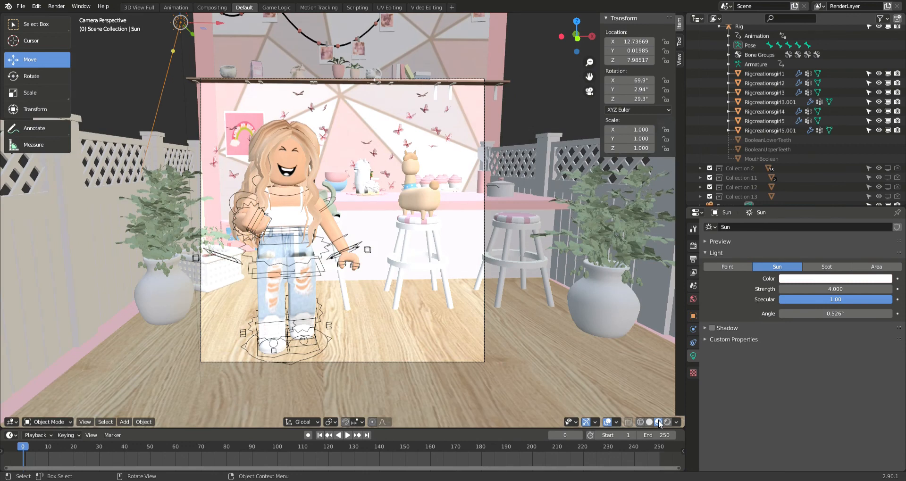
{"action": "left_click", "coordinate": [668, 422]}
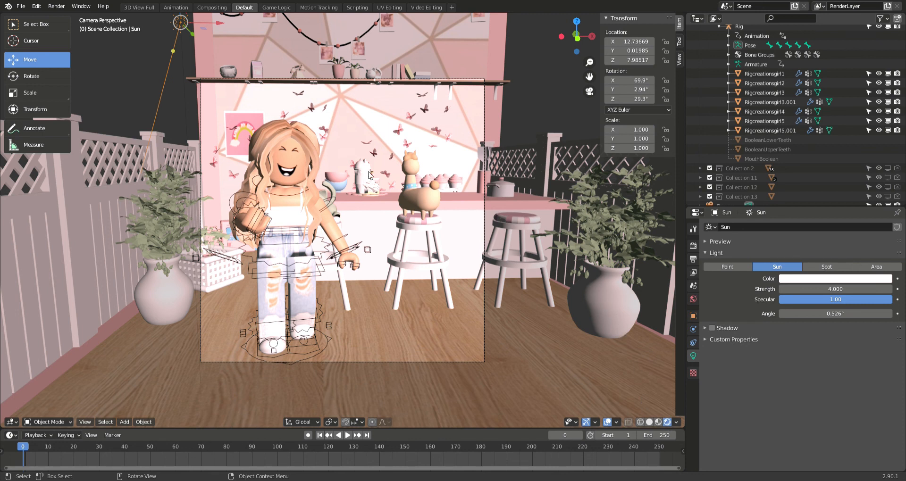
Step: Render the camera view as a still image
{"action": "left_click", "coordinate": [59, 7]}
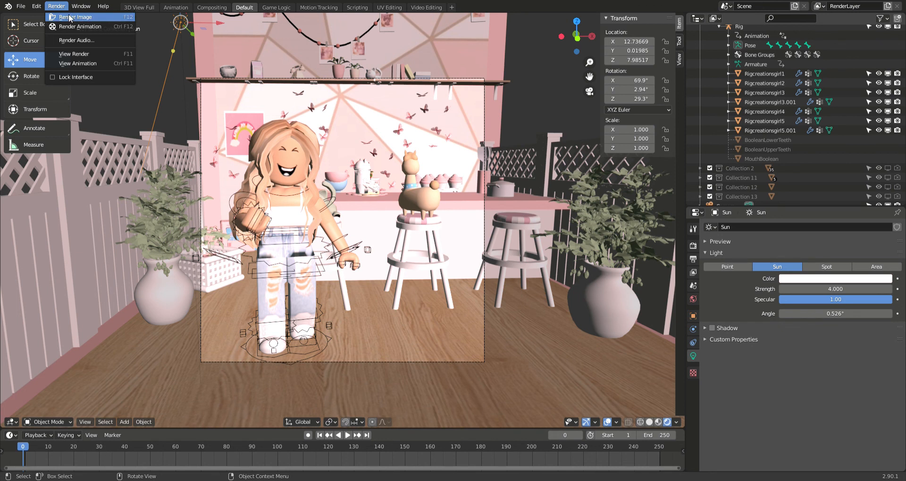